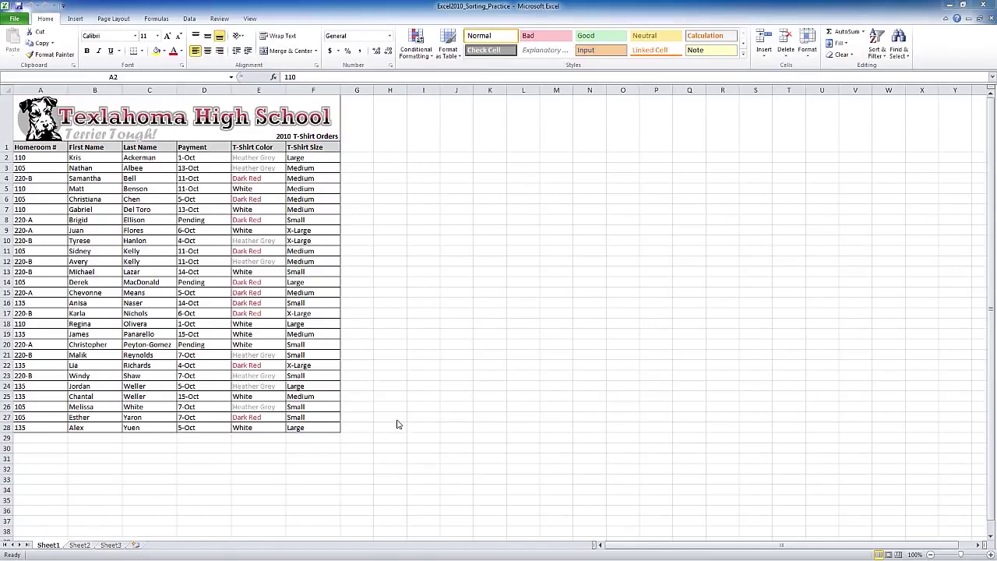
Sort the T-Shirt Orders table A to Z by Last Name so Ackerman, Albee and Bell lead.
{"action": "left_click", "coordinate": [381, 367]}
{"action": "left_click", "coordinate": [398, 279]}
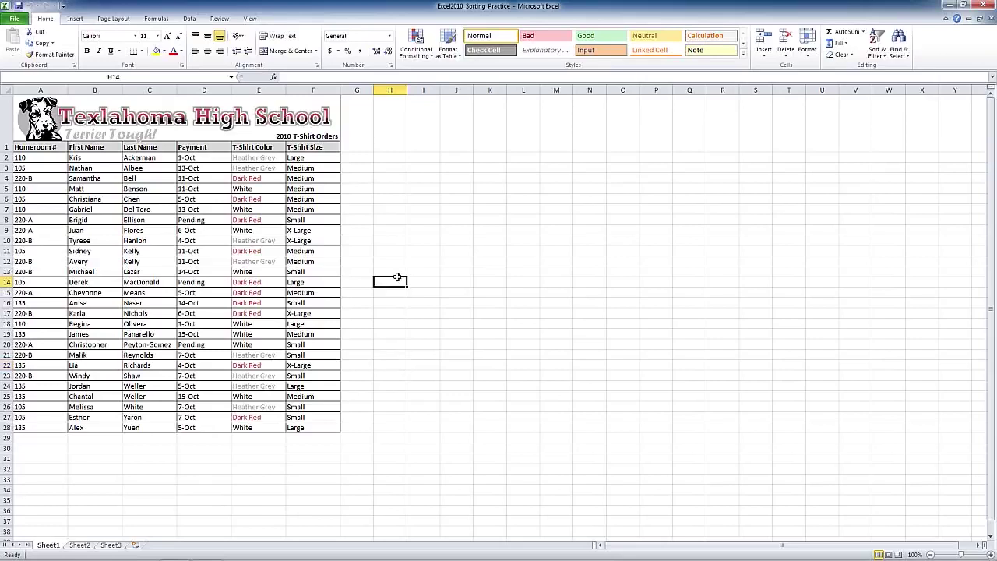
{"action": "left_click", "coordinate": [361, 243]}
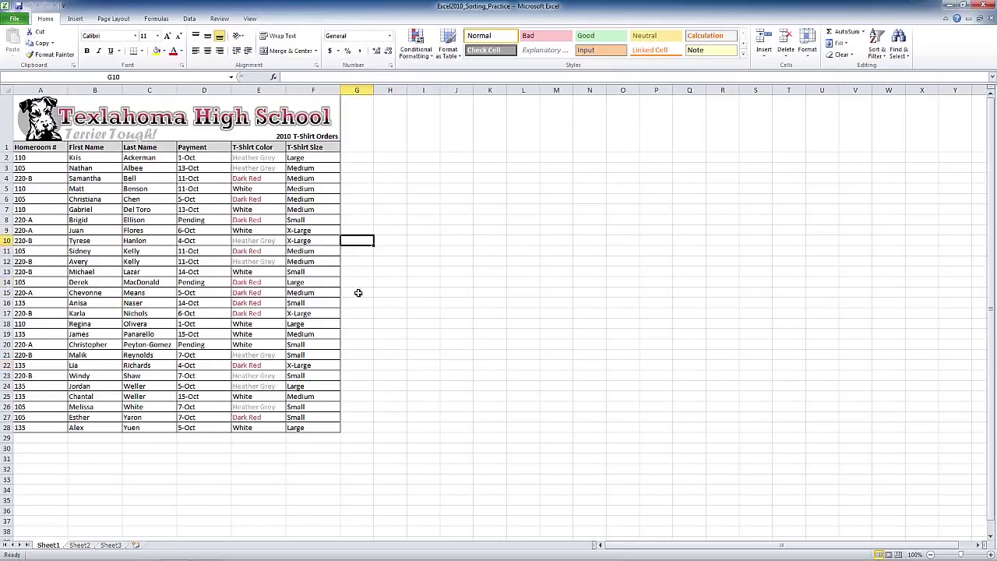
{"action": "left_click", "coordinate": [355, 344]}
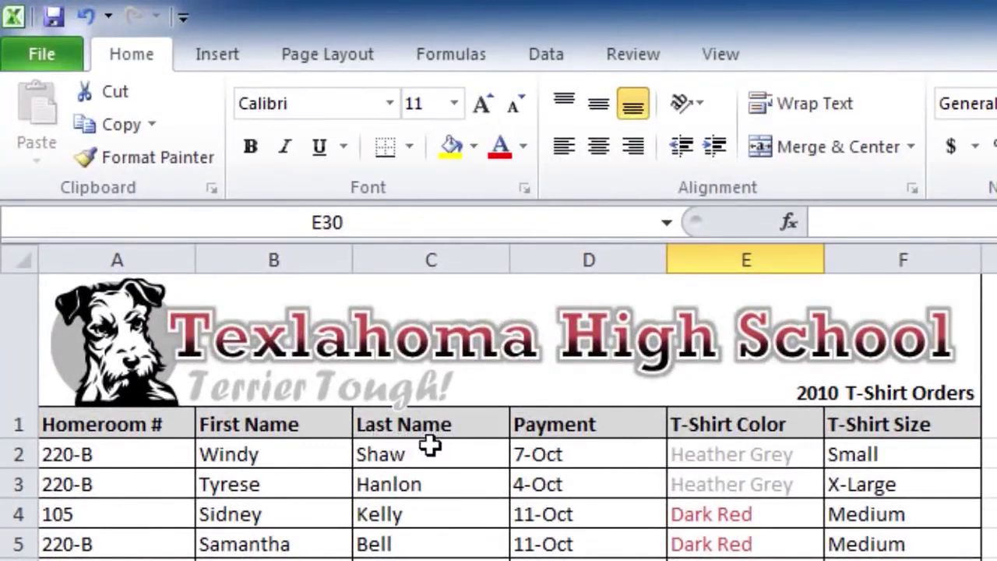
{"action": "left_click", "coordinate": [406, 457]}
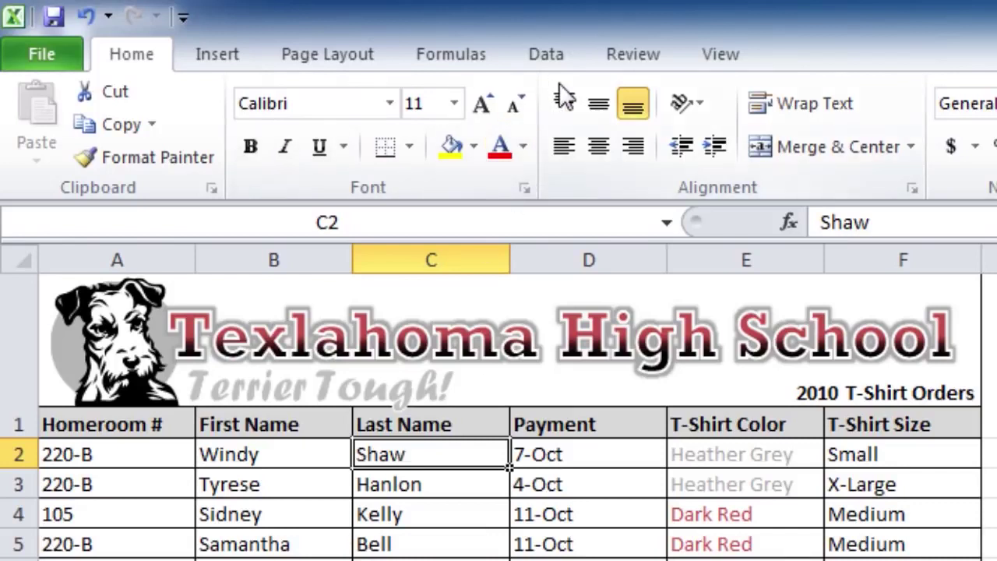
{"action": "left_click", "coordinate": [550, 53]}
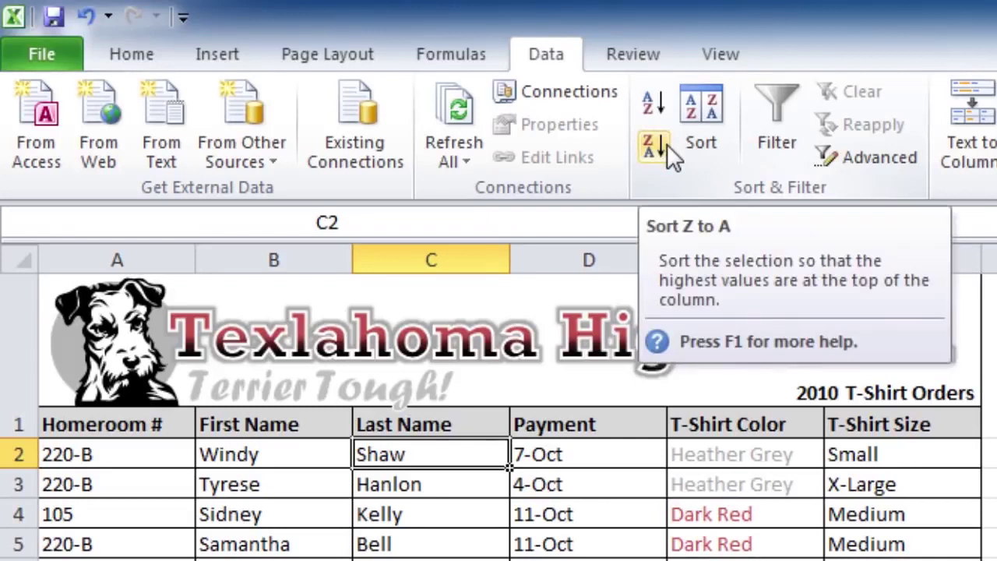
{"action": "left_click", "coordinate": [659, 100]}
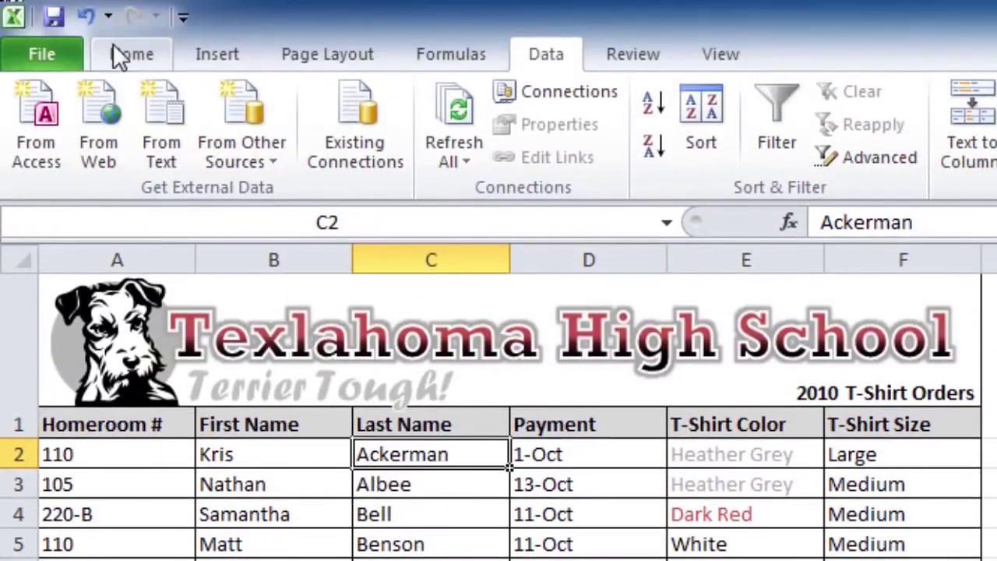
Sort the T-Shirt Orders rows by Homeroom #, running from 105 up to 220-B.
{"action": "left_click", "coordinate": [117, 52]}
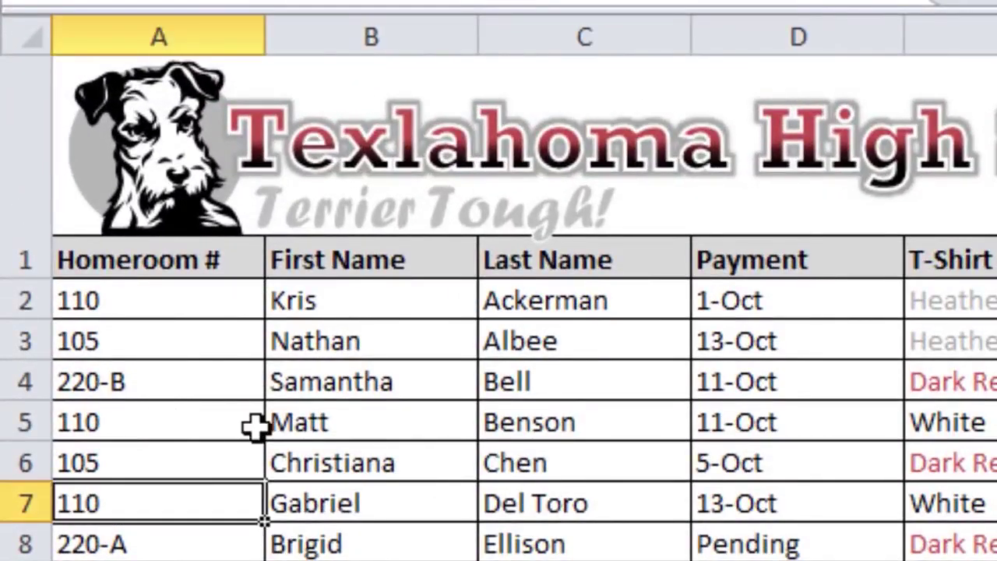
{"action": "left_click", "coordinate": [150, 381]}
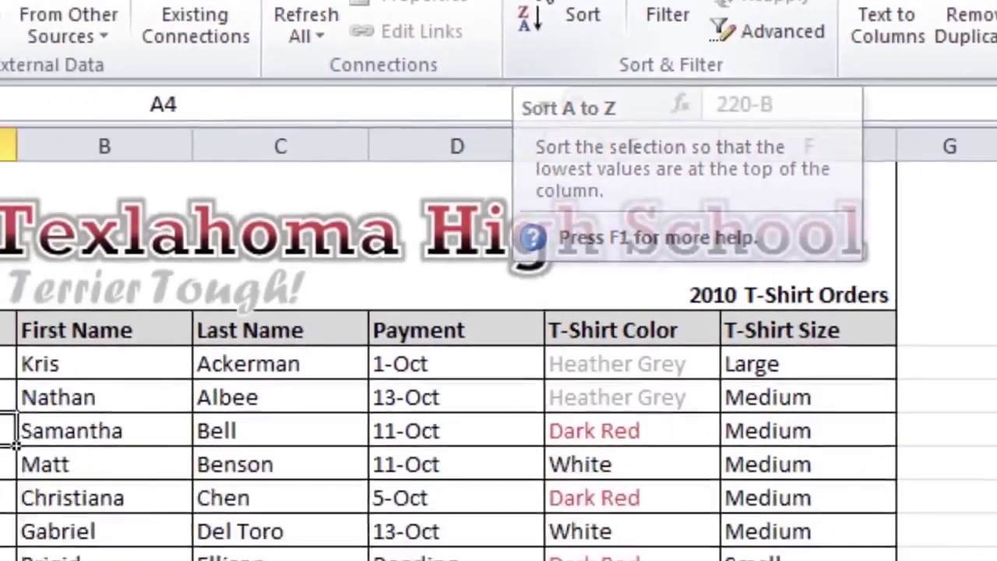
{"action": "left_click", "coordinate": [349, 156]}
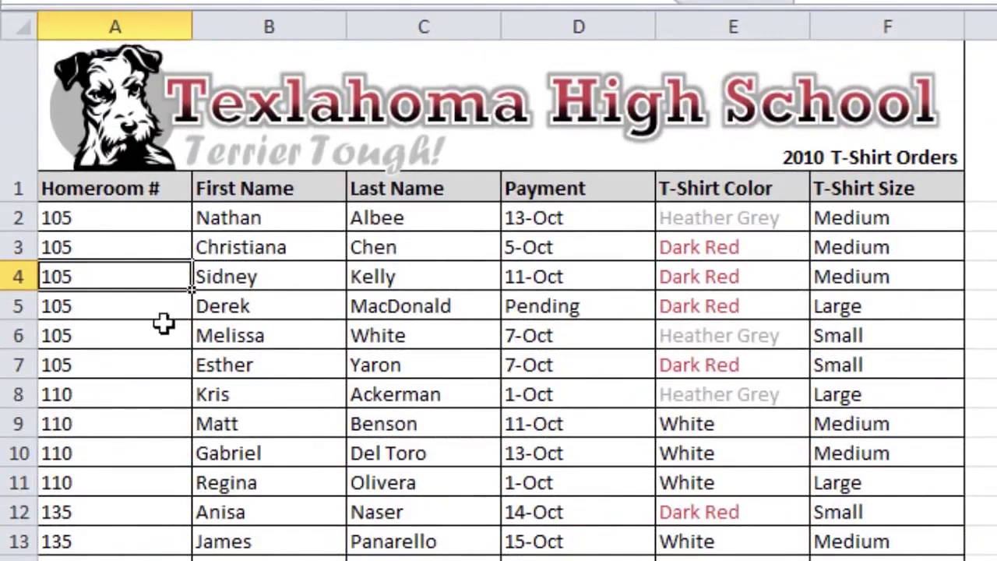
{"action": "scroll", "coordinate": [173, 405], "scroll_direction": "down", "scroll_amount": 2}
{"action": "scroll", "coordinate": [214, 305], "scroll_direction": "down", "scroll_amount": 3}
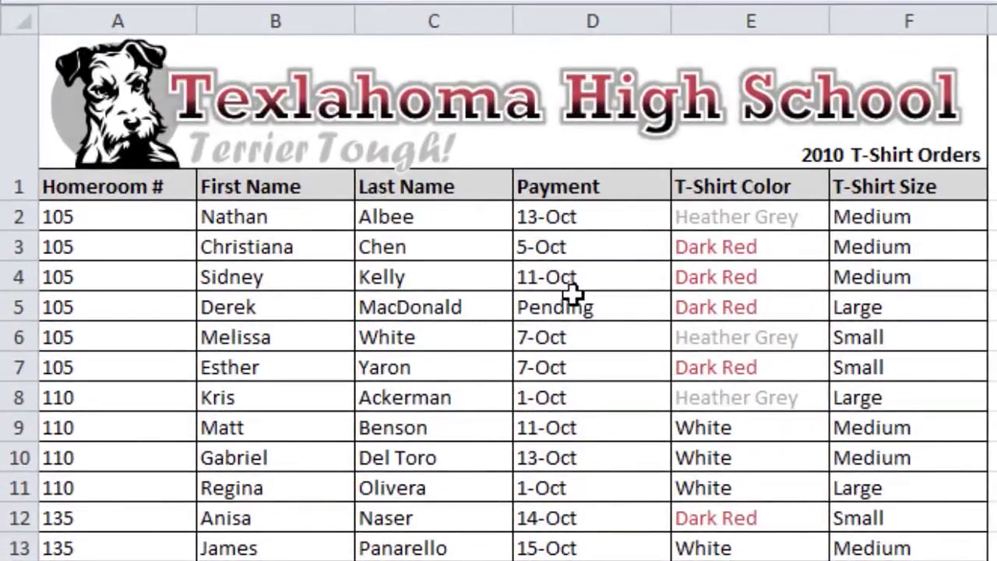
Sort the orders Z to A by T-Shirt Size so X-Large rows come first.
{"action": "left_click", "coordinate": [583, 278]}
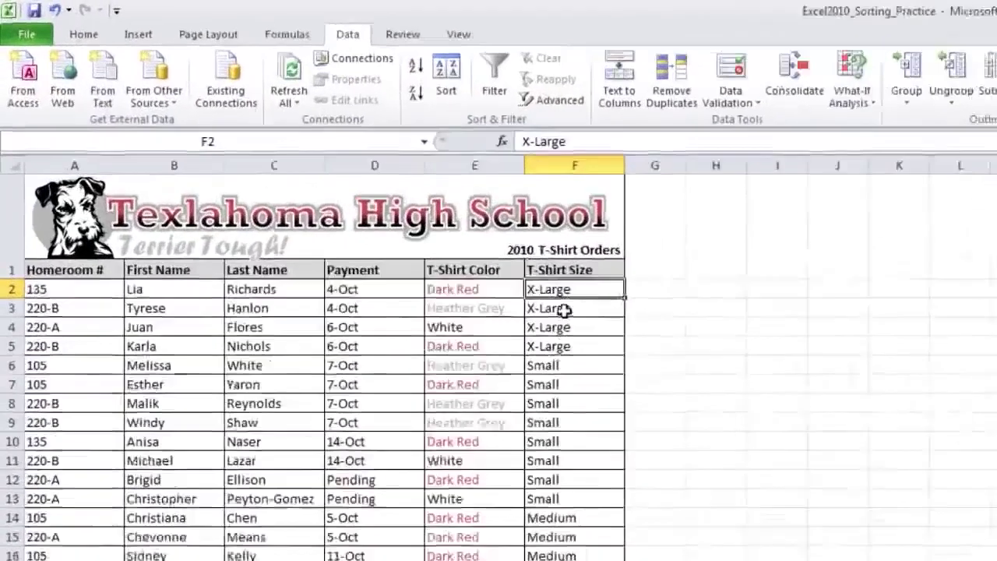
{"action": "left_click", "coordinate": [306, 170]}
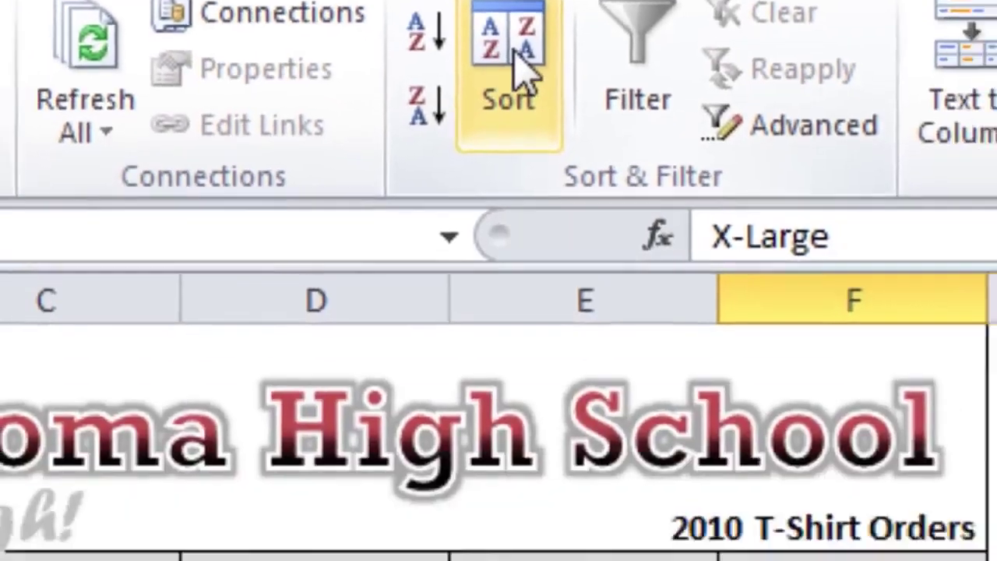
Open the Sort dialog with a level sorting T-Shirt Size by cell values.
{"action": "left_click", "coordinate": [565, 233]}
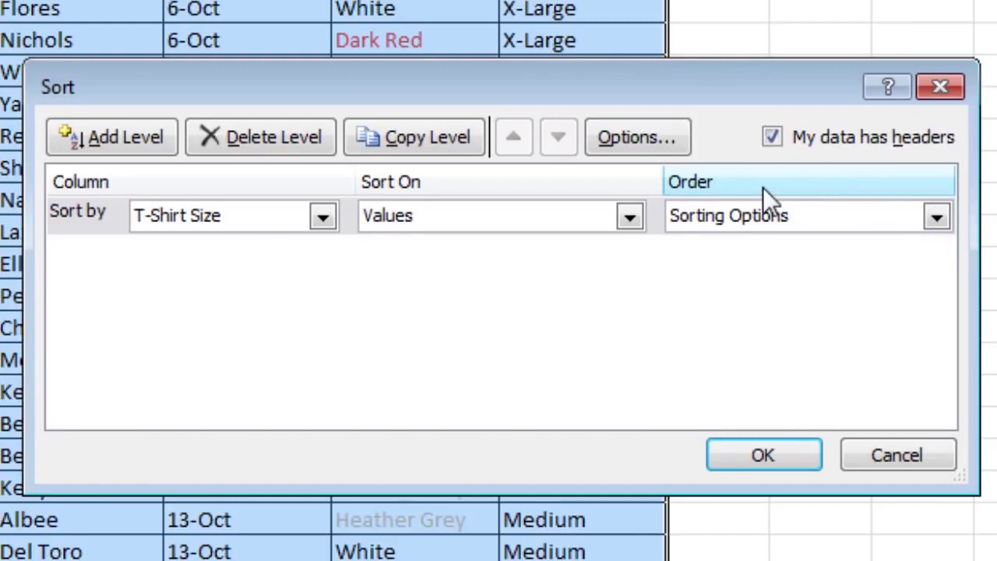
Order the T-Shirt Size level by the custom list small, Medium, Large, X-Large.
{"action": "left_click", "coordinate": [936, 218]}
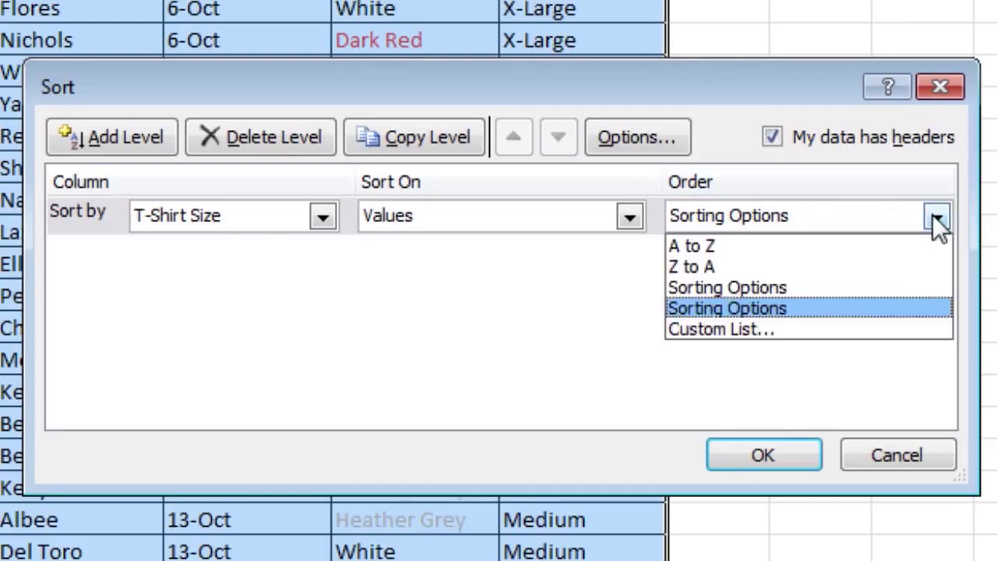
{"action": "left_click", "coordinate": [778, 330]}
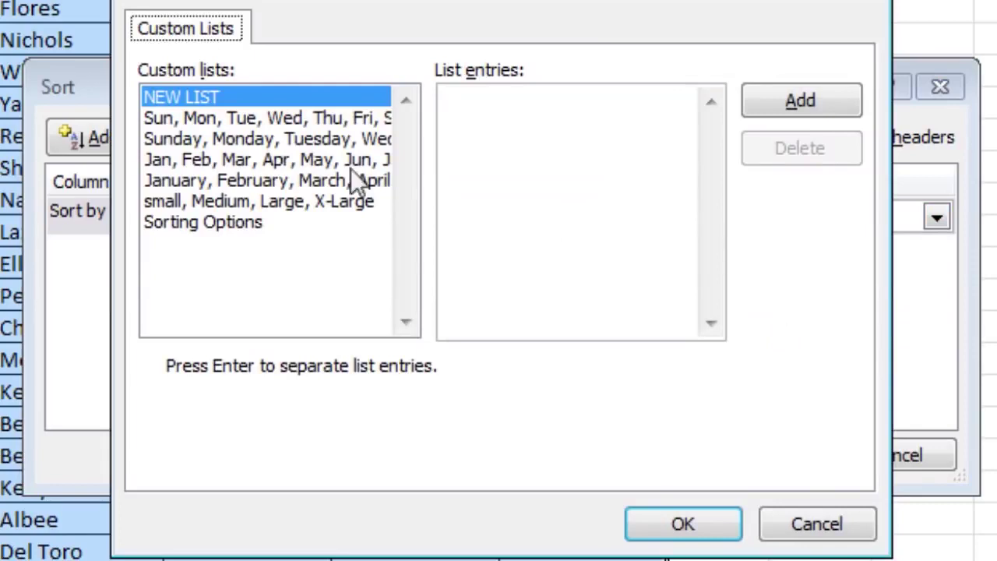
{"action": "left_click", "coordinate": [202, 95]}
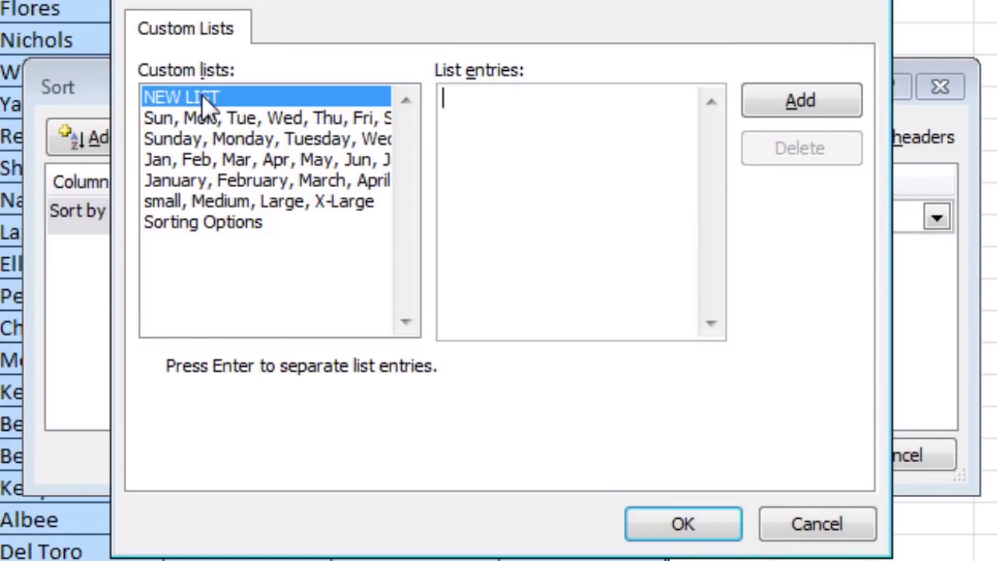
{"action": "left_click", "coordinate": [236, 200]}
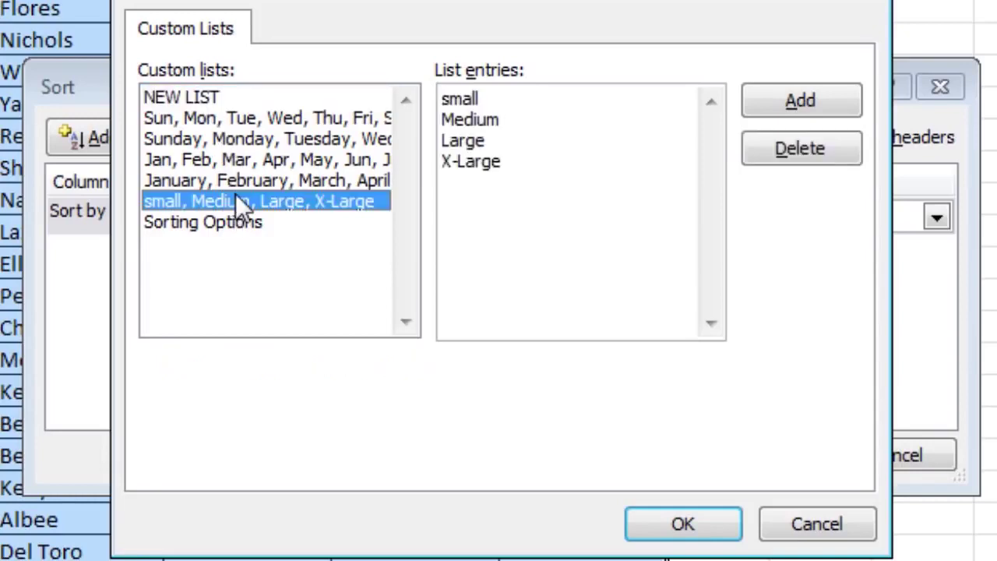
{"action": "left_click", "coordinate": [704, 512]}
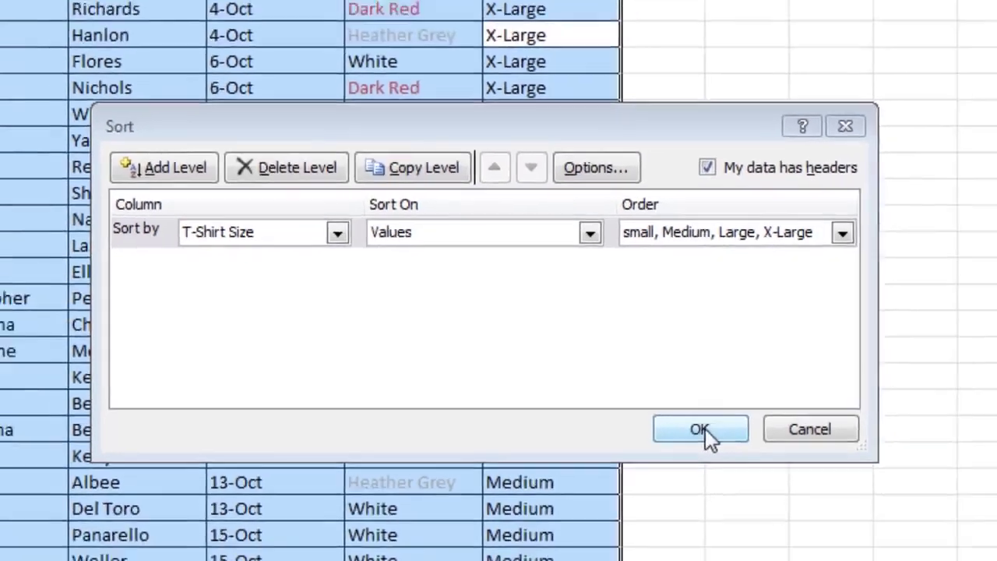
Apply the small-to-X-Large size sort and reopen the Sort dialog.
{"action": "left_click", "coordinate": [765, 456]}
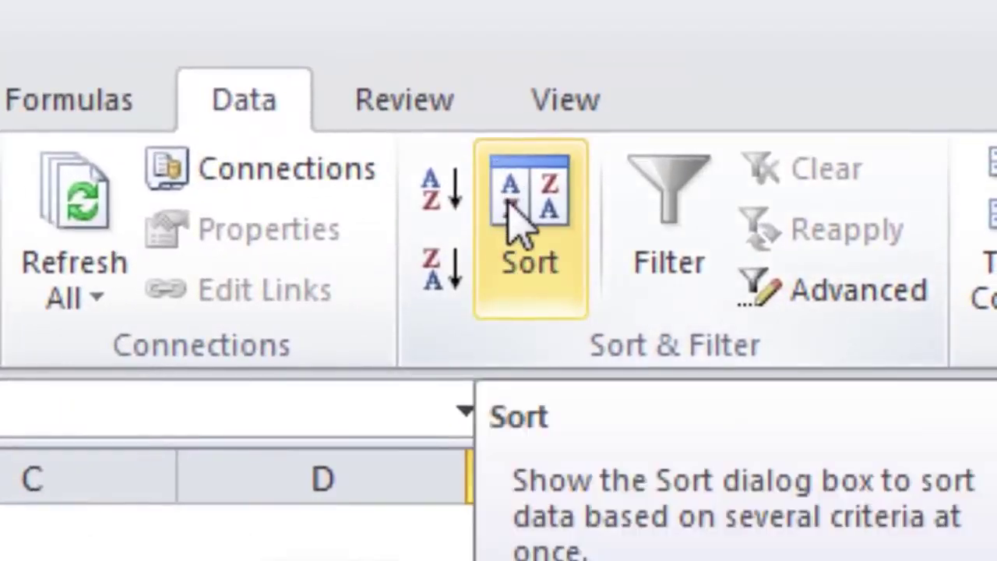
{"action": "left_click", "coordinate": [510, 207]}
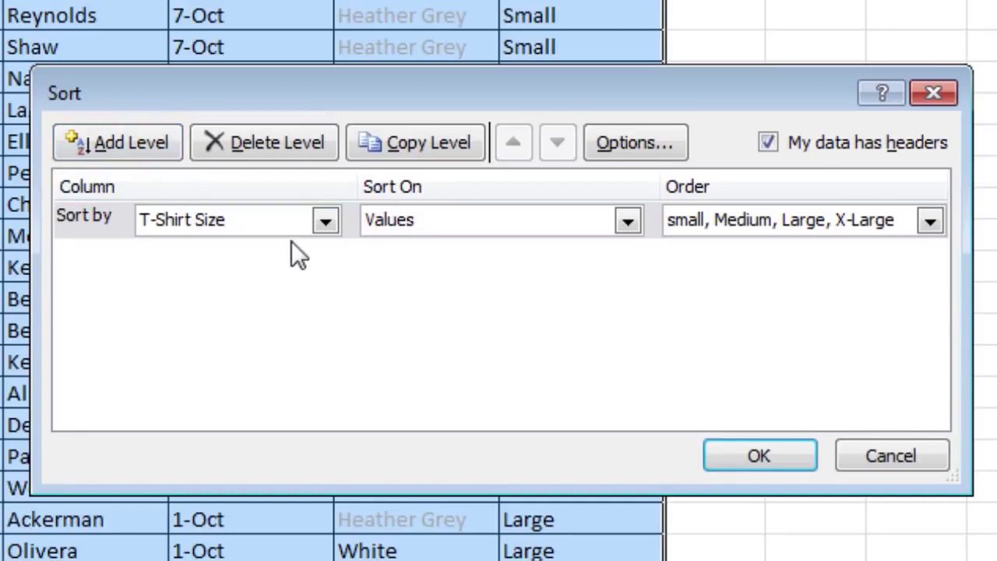
Re-sort T-Shirt Size on Font Color with Automatic colour placed On Bottom.
{"action": "left_click", "coordinate": [626, 222]}
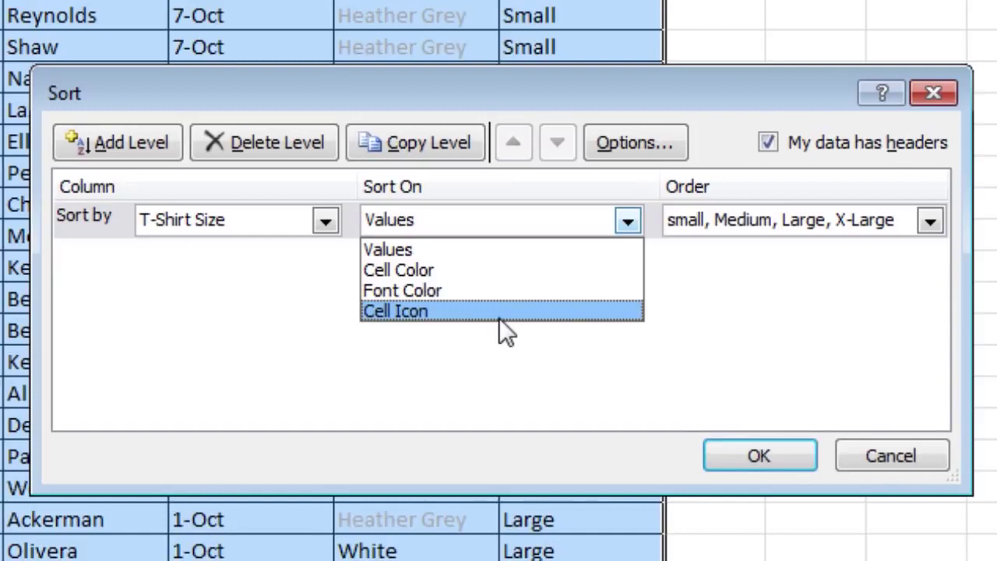
{"action": "left_click", "coordinate": [500, 292]}
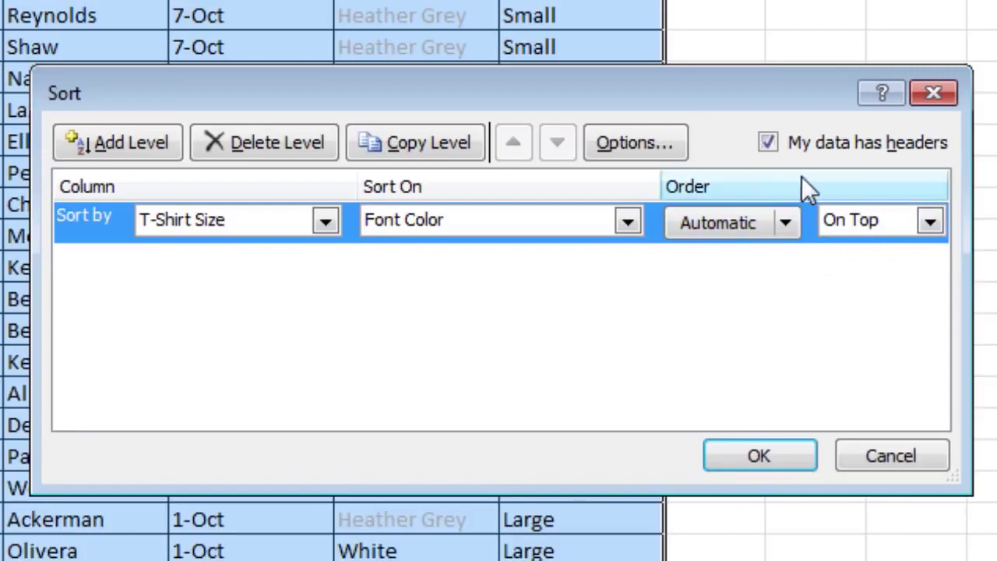
{"action": "left_click", "coordinate": [930, 224]}
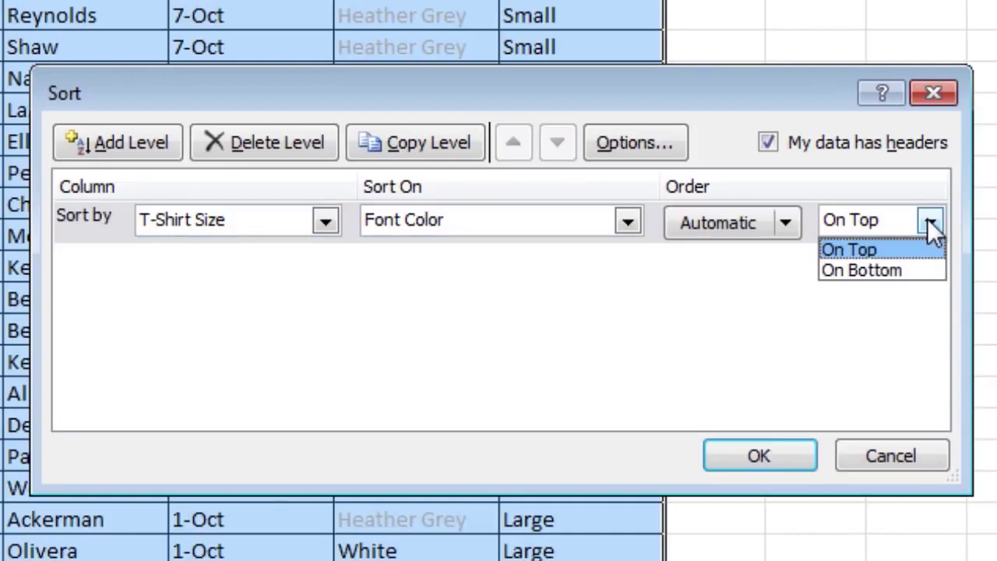
{"action": "left_click", "coordinate": [907, 269]}
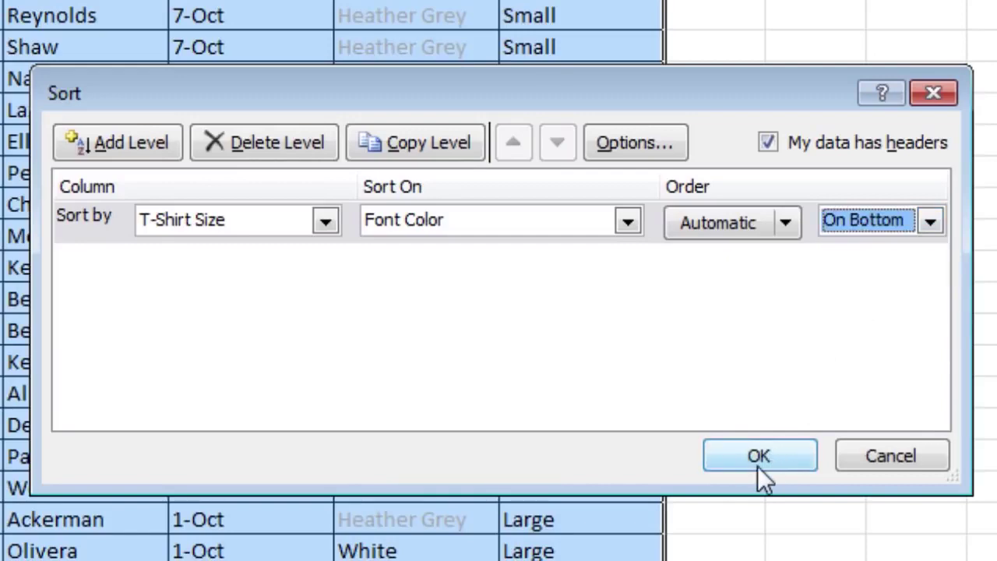
{"action": "left_click", "coordinate": [757, 460]}
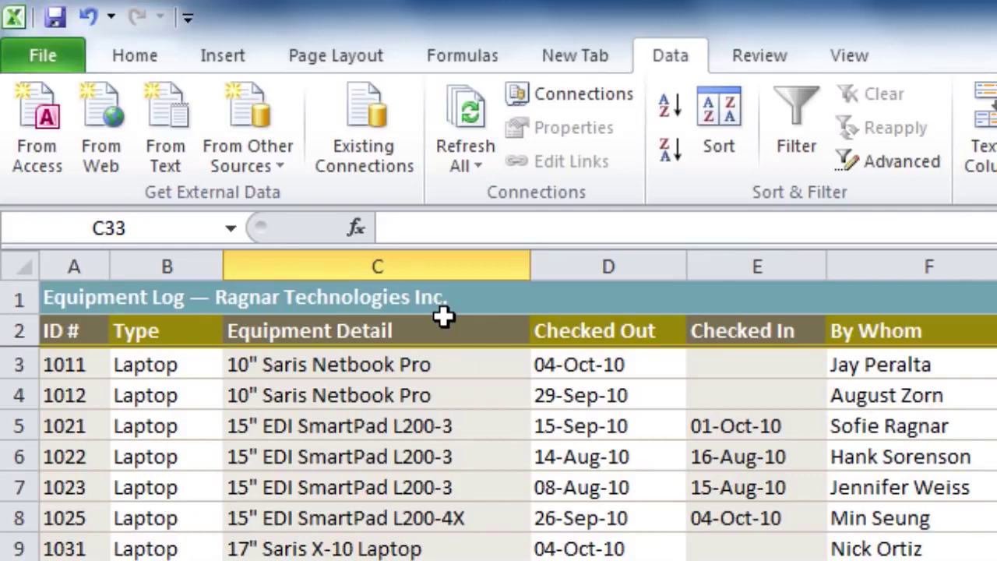
Select the Equipment Log's column heading cells in row 2.
{"action": "mouse_move", "coordinate": [65, 331]}
{"action": "left_mouse_down"}
{"action": "mouse_move", "coordinate": [643, 322]}
{"action": "mouse_move", "coordinate": [979, 333]}
{"action": "left_mouse_up"}
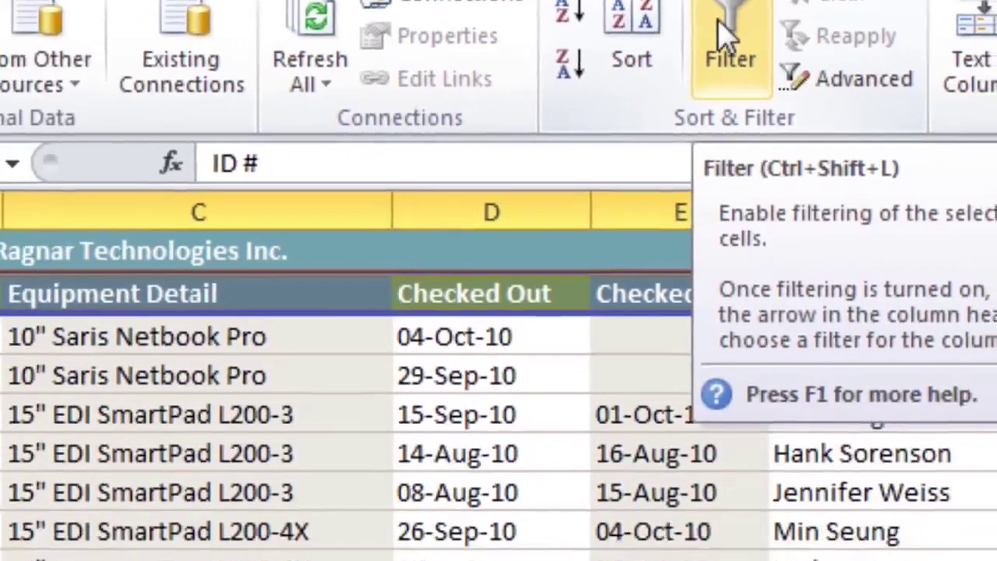
Turn on AutoFilter for the Equipment Log's row 2 headings.
{"action": "left_click", "coordinate": [686, 226]}
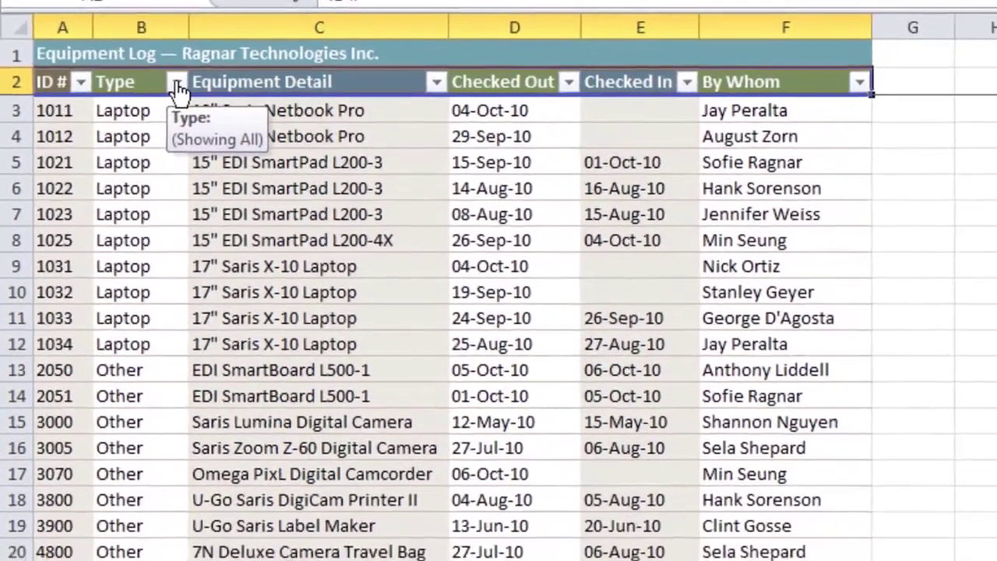
Filter the Type column to exclude Other and TV, leaving only Laptop and Projector rows.
{"action": "left_click", "coordinate": [168, 71]}
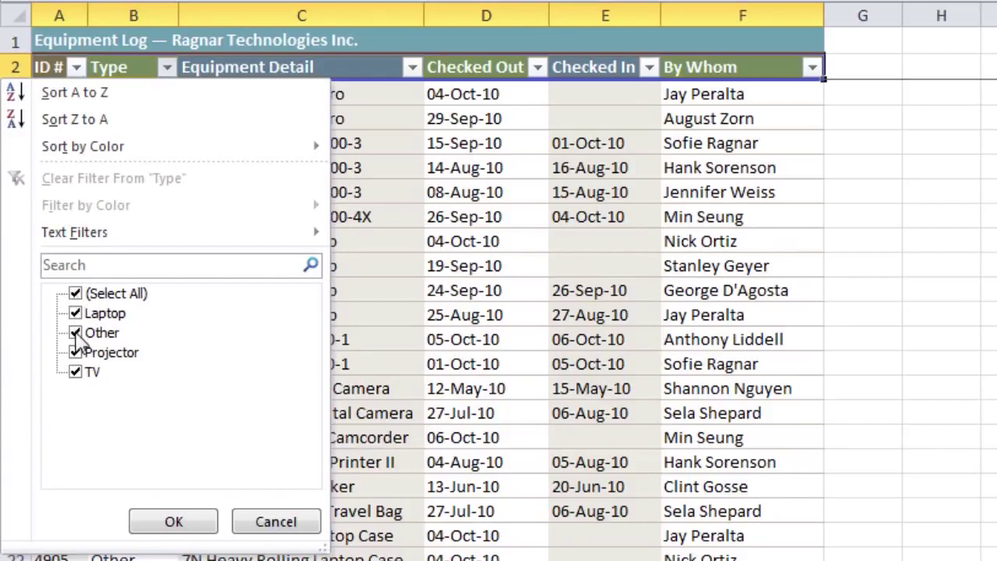
{"action": "left_click", "coordinate": [76, 333]}
{"action": "left_click", "coordinate": [78, 373]}
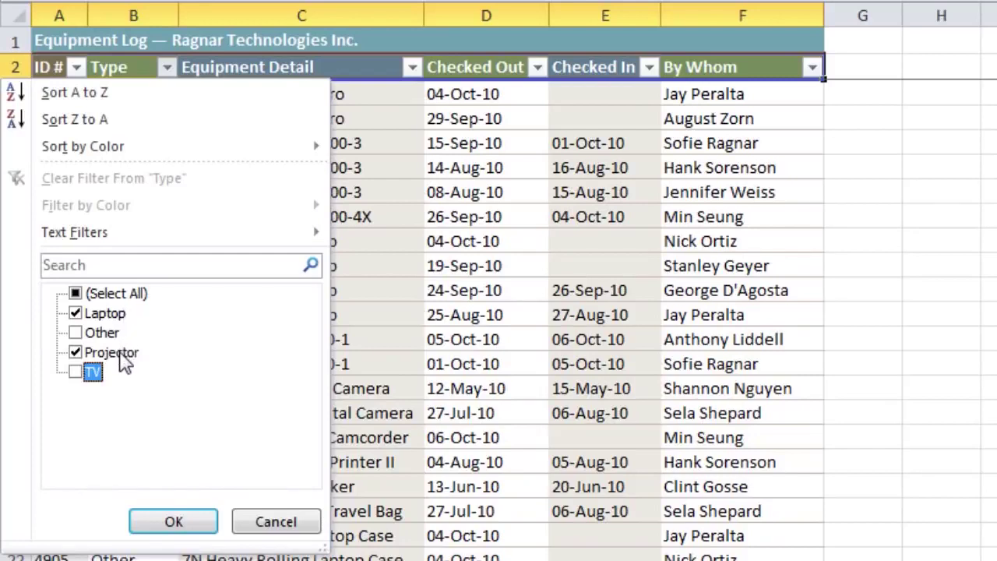
{"action": "left_click", "coordinate": [174, 522]}
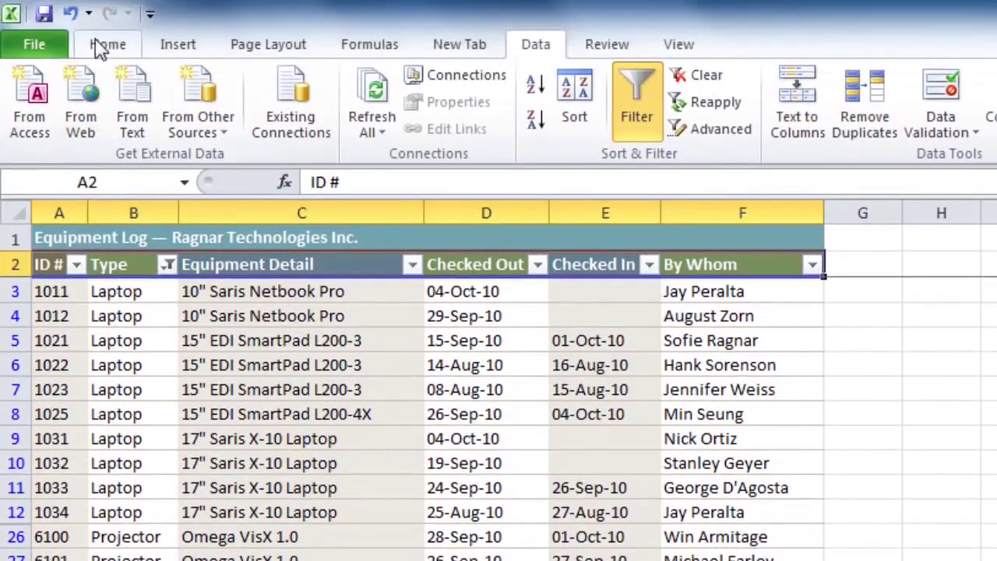
{"action": "left_click", "coordinate": [109, 47]}
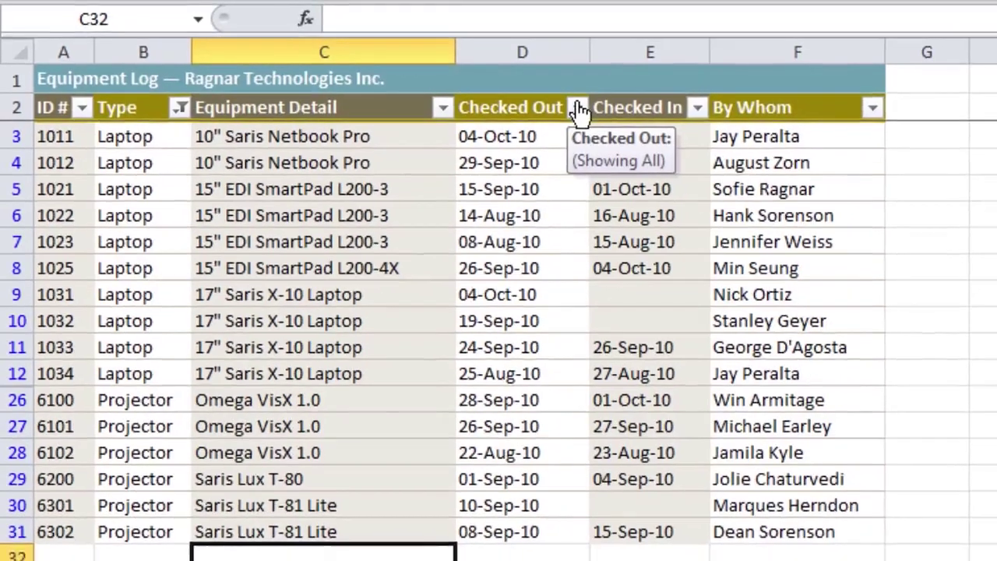
Limit the Checked Out filter to August 2010 by excluding September and October dates.
{"action": "left_click", "coordinate": [594, 111]}
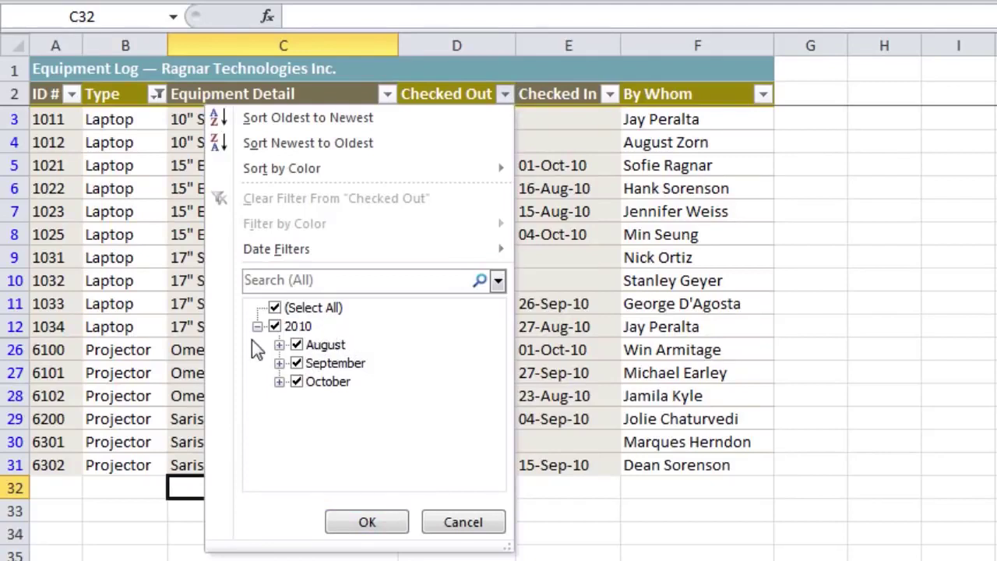
{"action": "left_click", "coordinate": [296, 382]}
{"action": "left_click", "coordinate": [297, 364]}
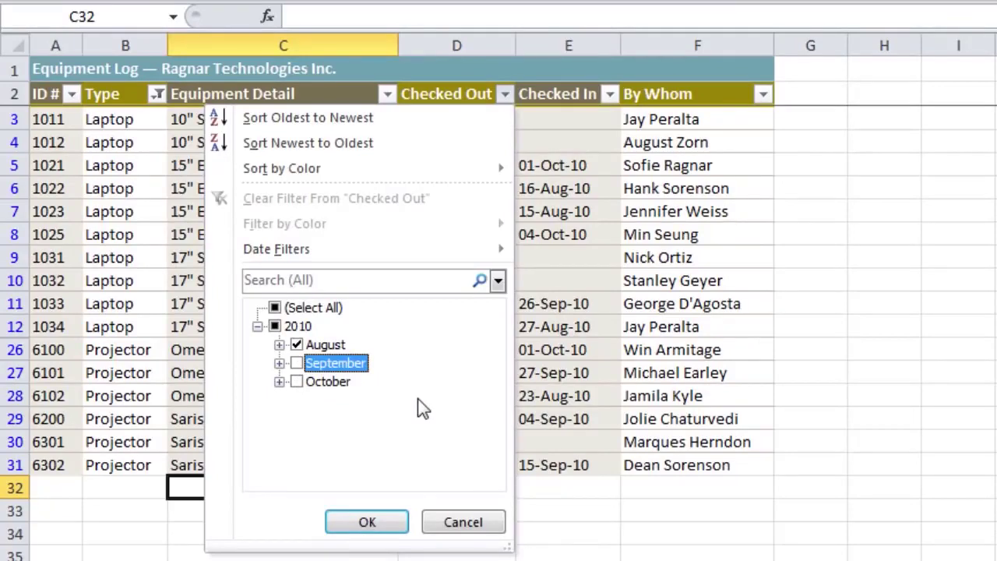
{"action": "left_click", "coordinate": [383, 536]}
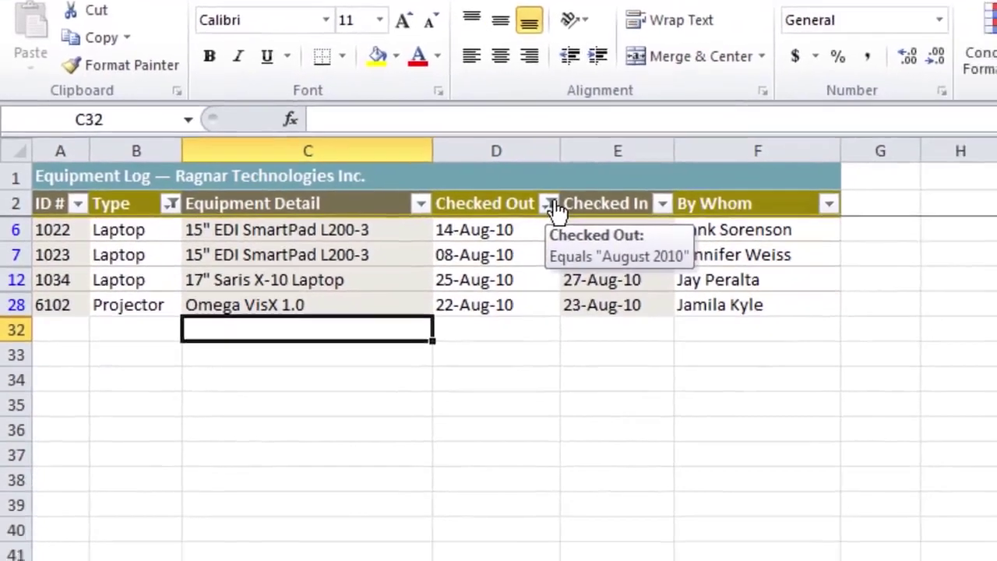
Clear the Checked Out date filter and re-enable AutoFilter so every equipment row shows again.
{"action": "left_click", "coordinate": [600, 295]}
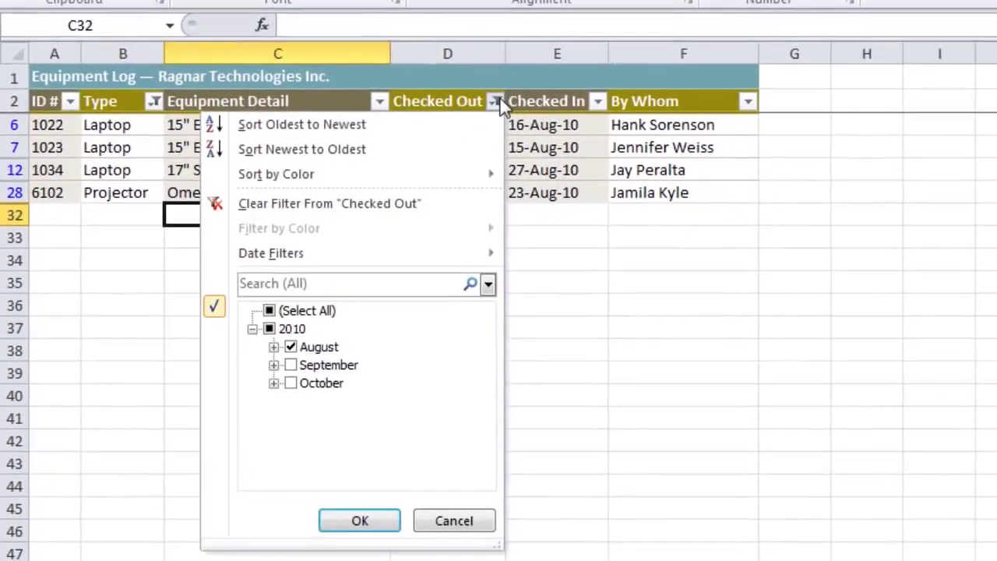
{"action": "left_click", "coordinate": [409, 206]}
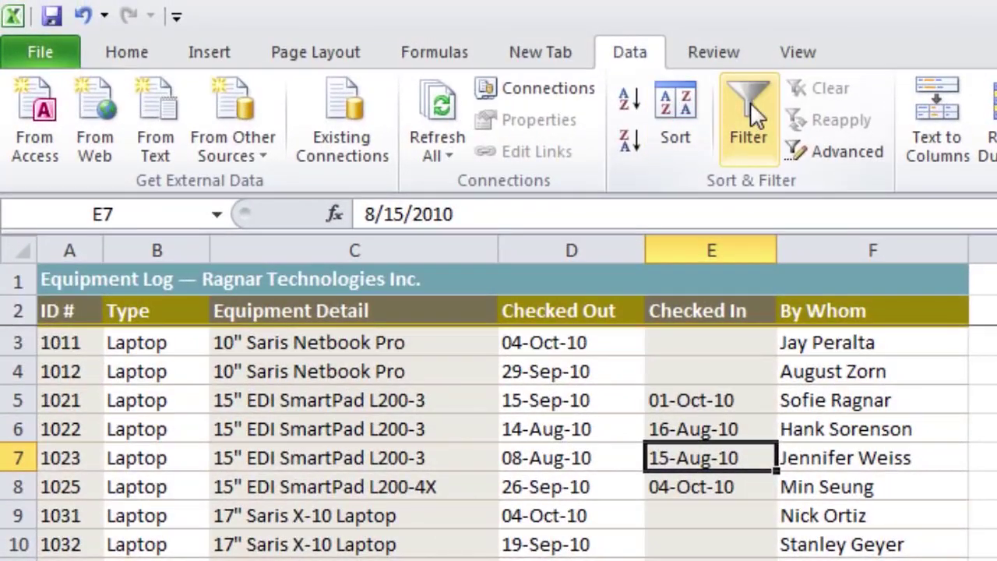
{"action": "left_click", "coordinate": [750, 102]}
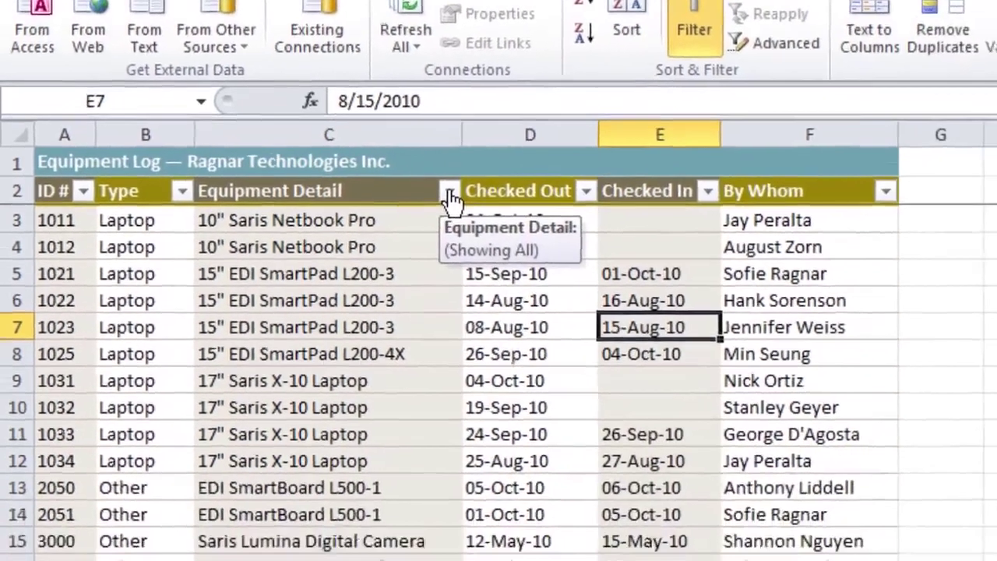
{"action": "left_click", "coordinate": [484, 316]}
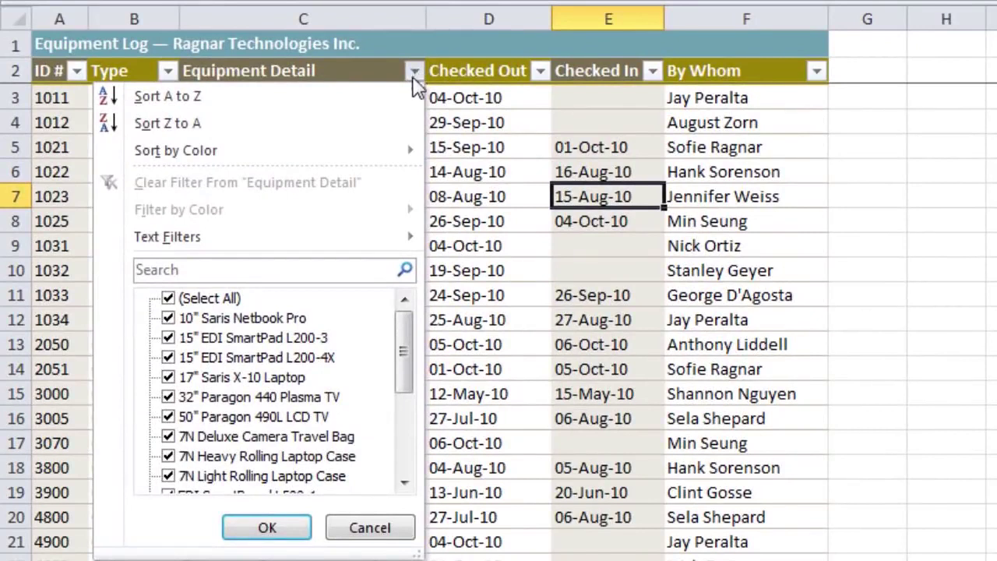
Filter Equipment Detail by searching 'saris' so only Saris items remain listed.
{"action": "left_click", "coordinate": [311, 271]}
{"action": "type", "text": "s"}
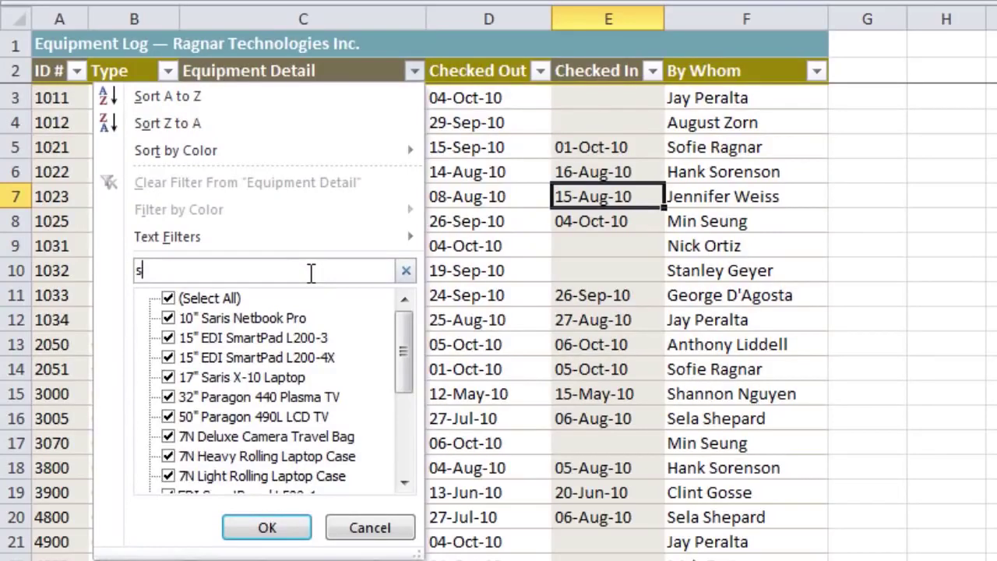
{"action": "type", "text": "aris"}
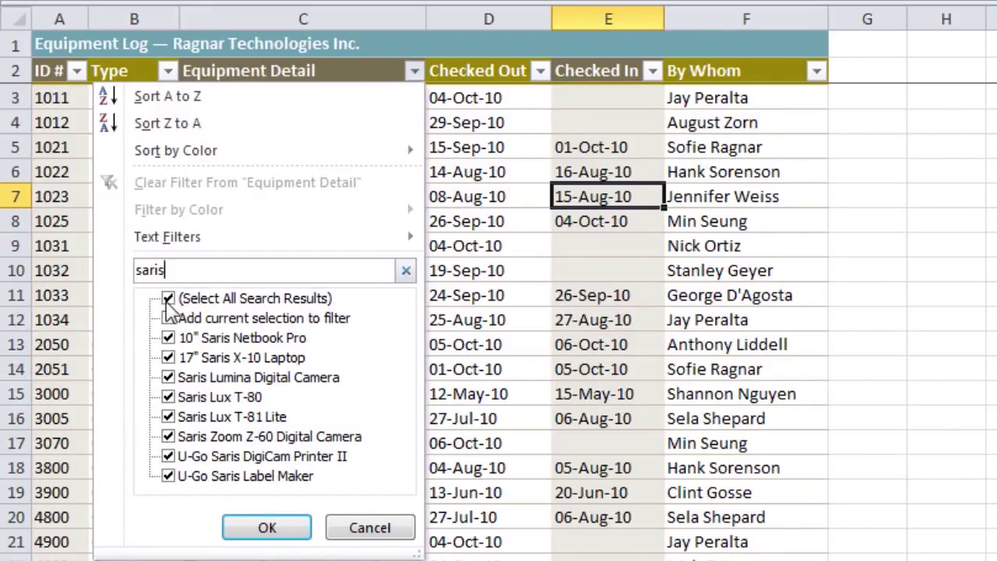
{"action": "left_click", "coordinate": [266, 529]}
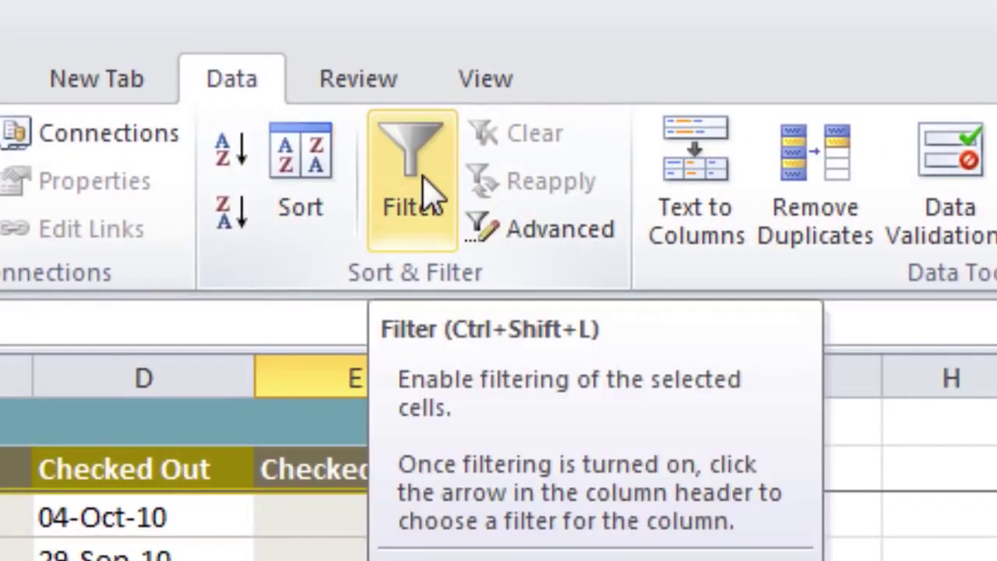
Turn AutoFilter back on and bring up the Equipment Detail heading (C2) filter choices.
{"action": "left_click", "coordinate": [424, 177]}
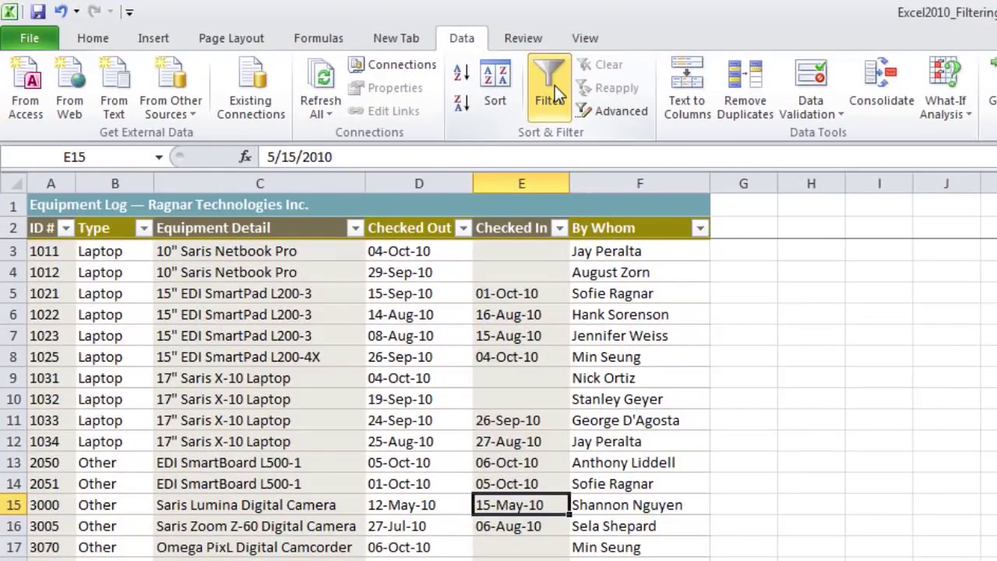
{"action": "left_click", "coordinate": [309, 227]}
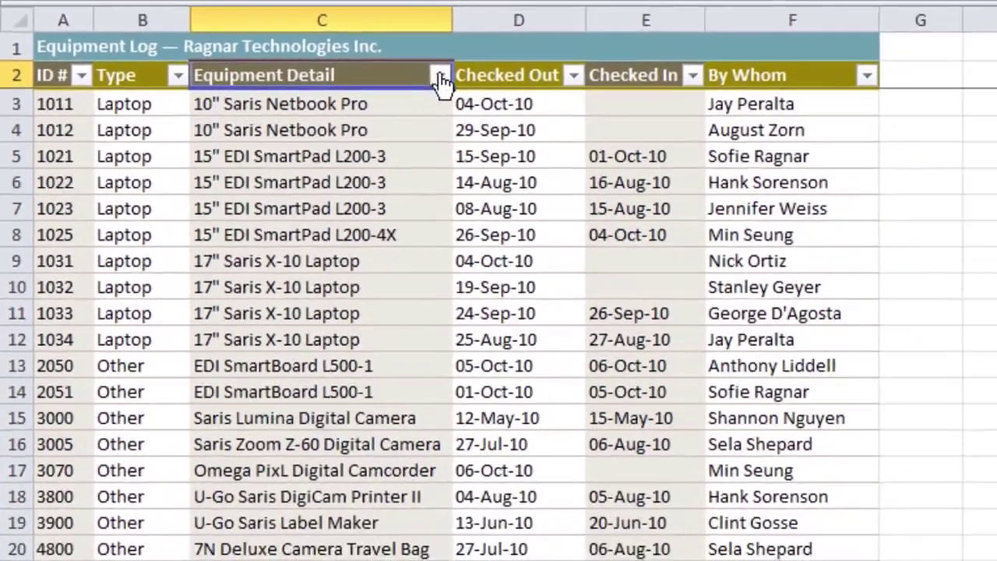
{"action": "left_click", "coordinate": [506, 87]}
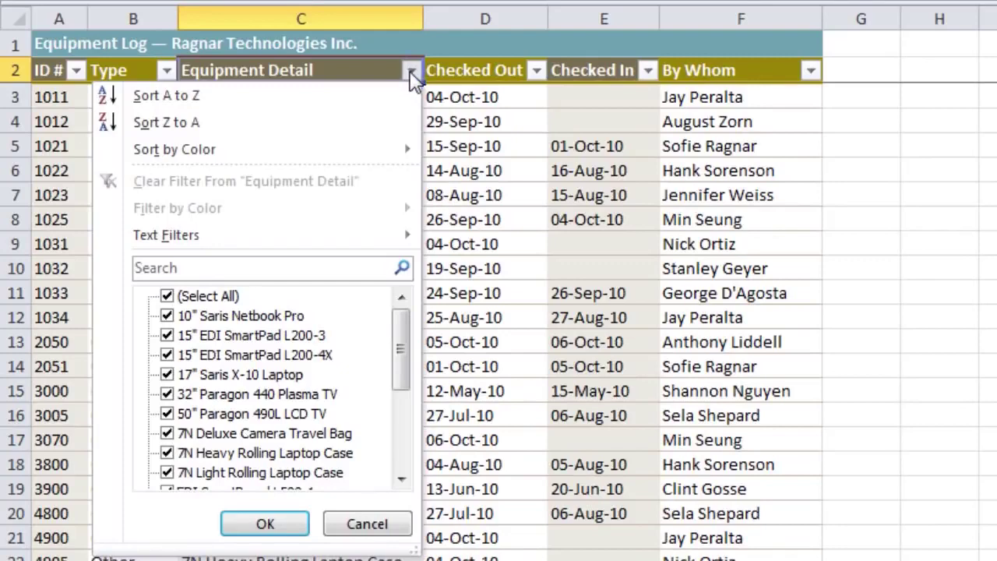
Apply a custom text filter to Equipment Detail excluding entries that contain 'Cam'.
{"action": "mouse_move", "coordinate": [382, 238]}
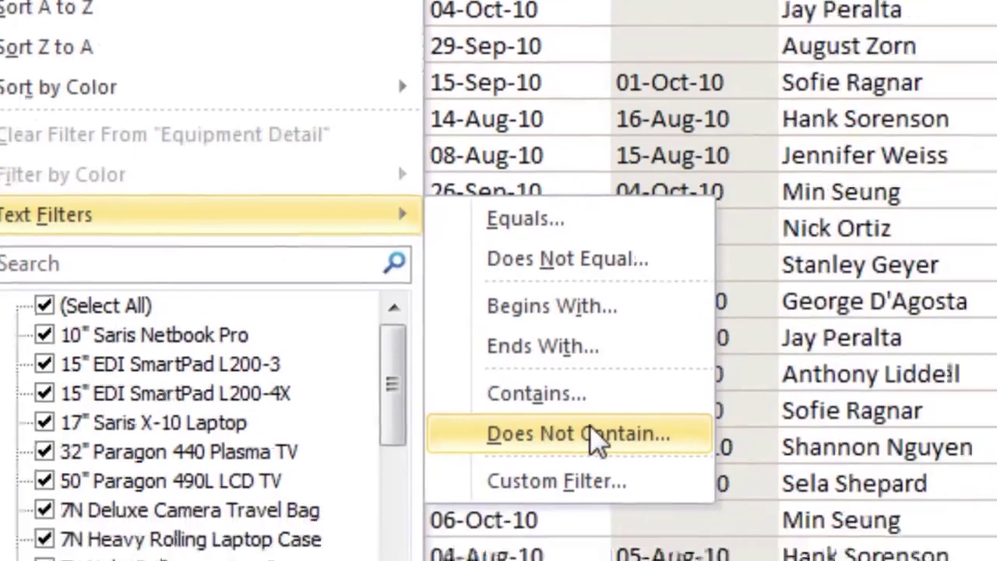
{"action": "left_click", "coordinate": [800, 491]}
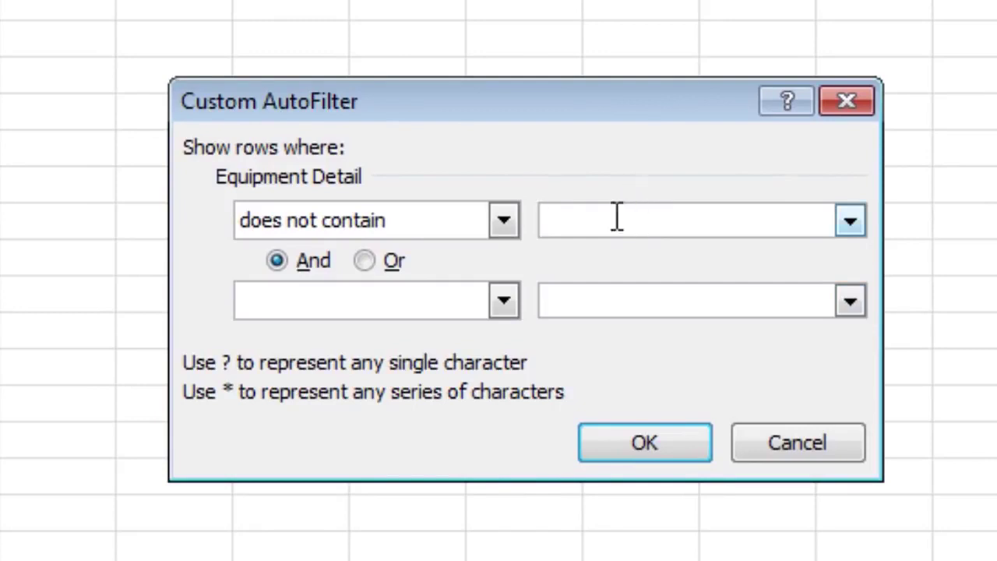
{"action": "type", "text": "Ca"}
{"action": "type", "text": "m"}
{"action": "left_click", "coordinate": [660, 449]}
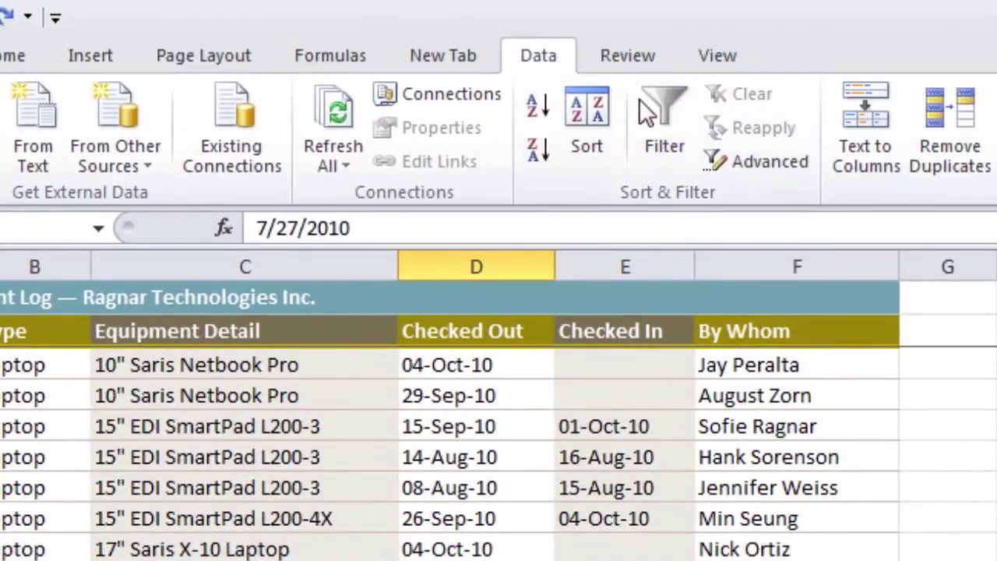
{"action": "left_click", "coordinate": [656, 103]}
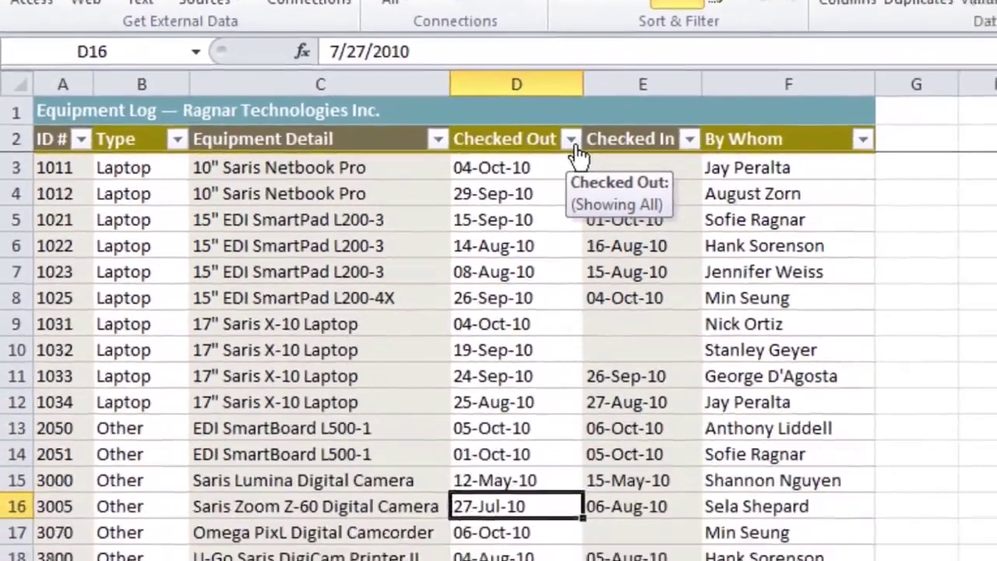
{"action": "left_click", "coordinate": [668, 330]}
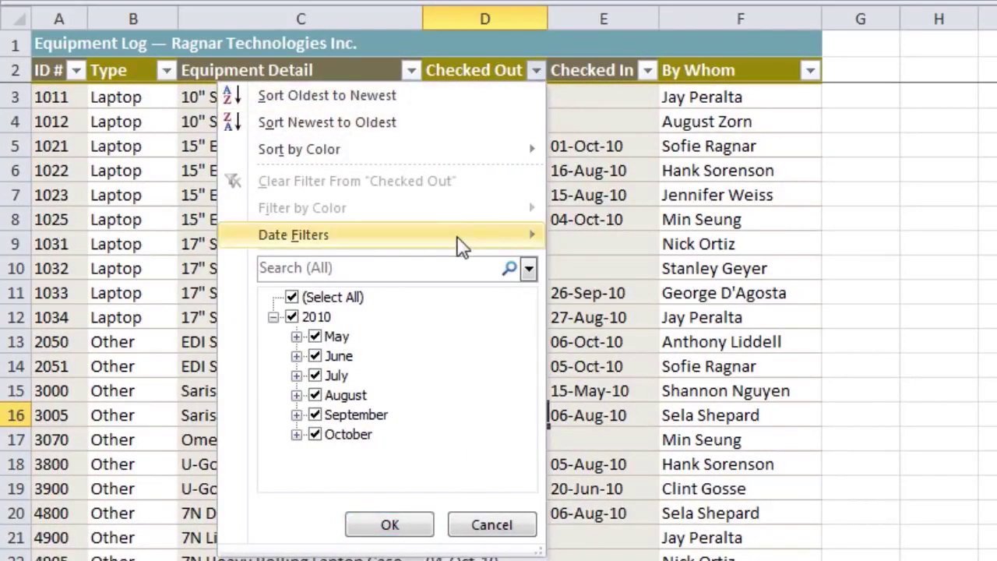
{"action": "mouse_move", "coordinate": [458, 237]}
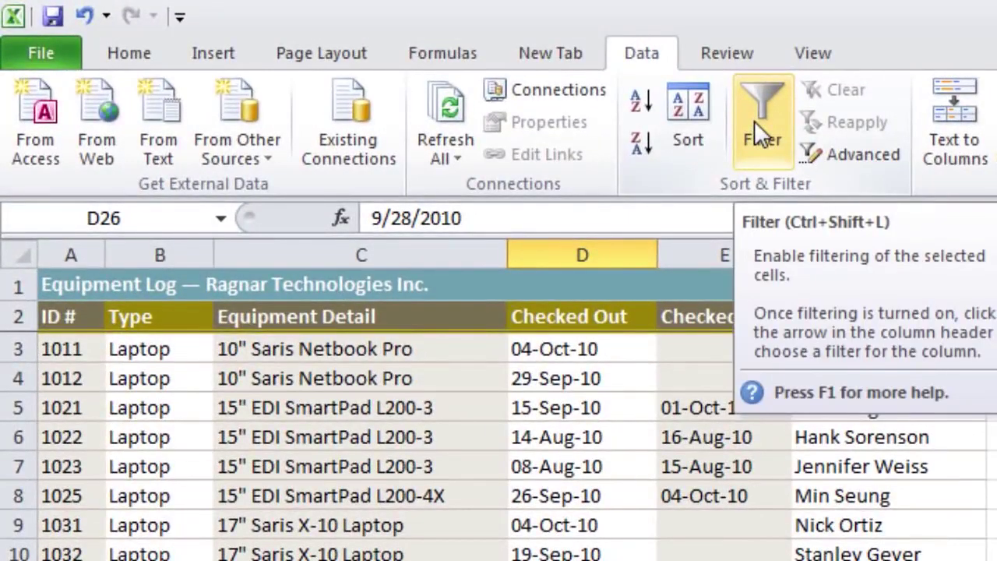
Add header filter arrows and bring up the Number Filters choices for the ID # column.
{"action": "left_click", "coordinate": [754, 121]}
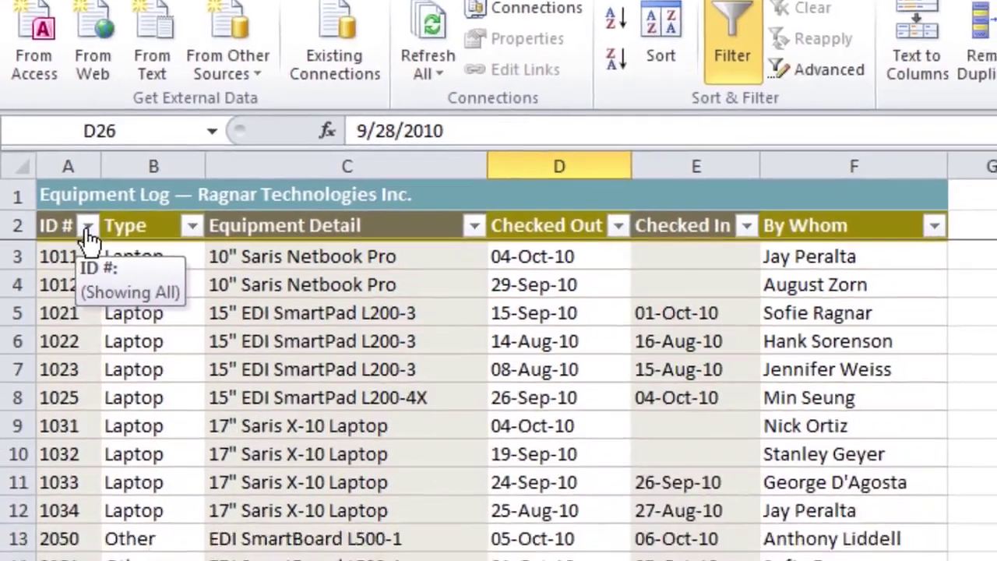
{"action": "left_click", "coordinate": [91, 317]}
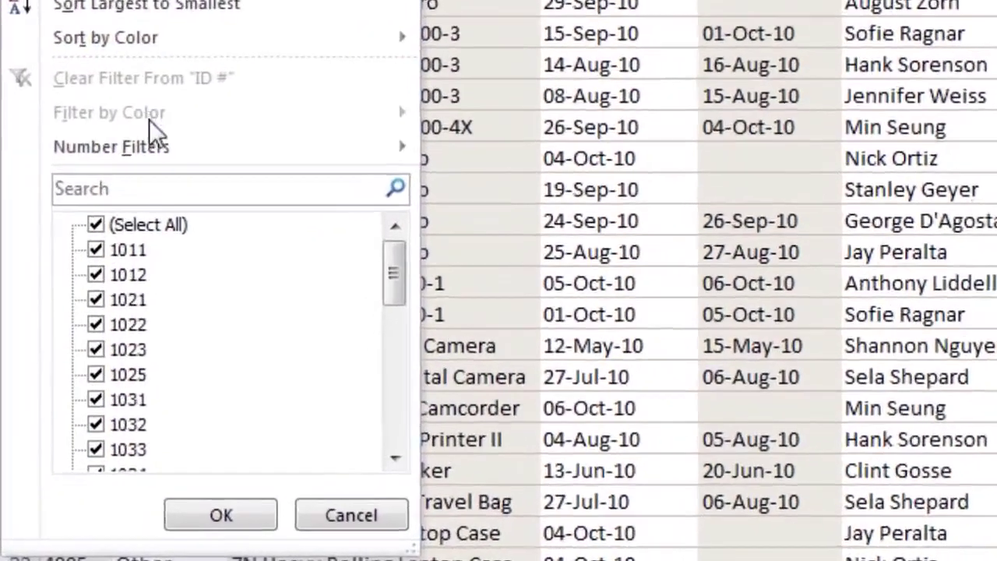
{"action": "mouse_move", "coordinate": [131, 224]}
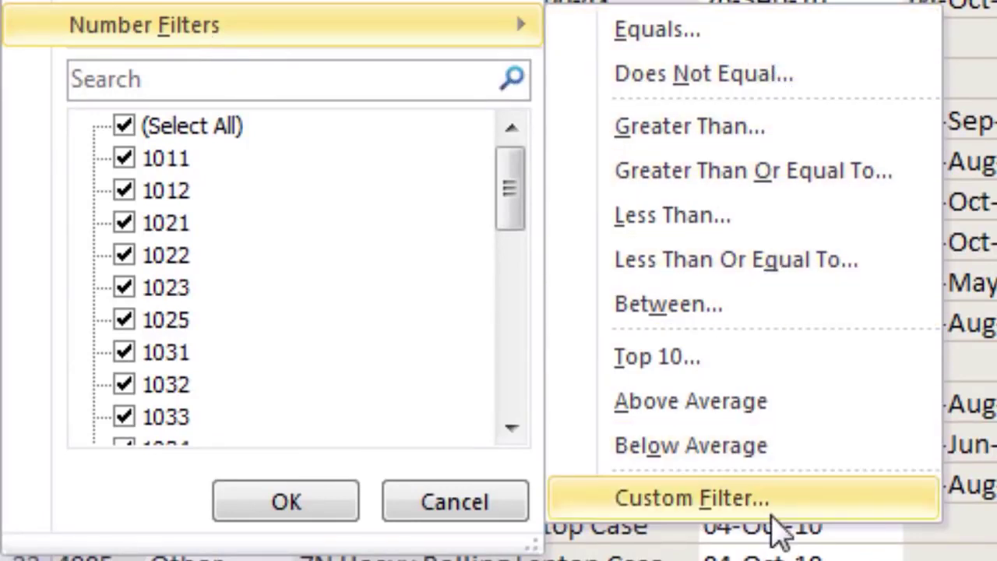
Filter ID # to show only values between 3000 and 4000.
{"action": "left_click", "coordinate": [776, 326]}
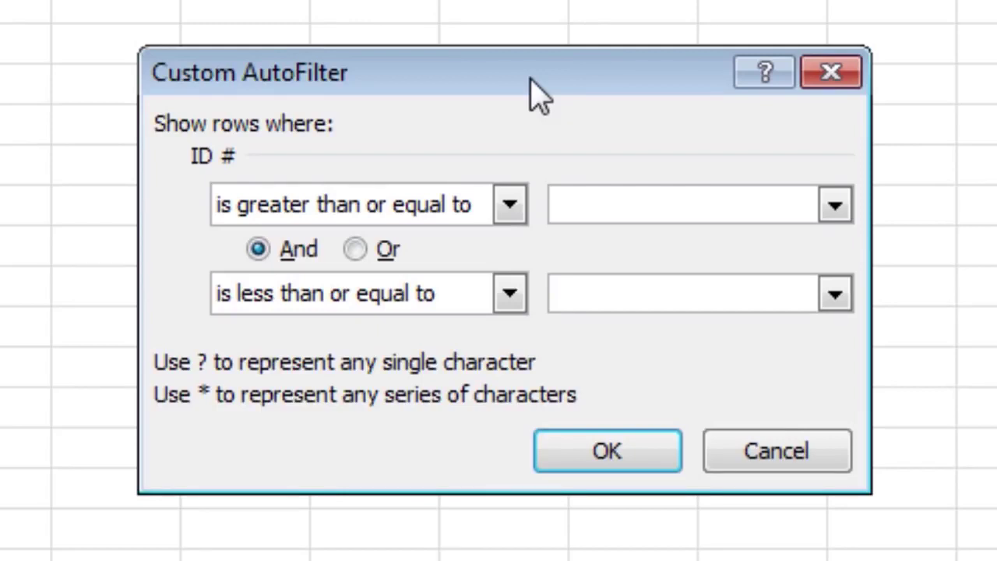
{"action": "type", "text": "3000"}
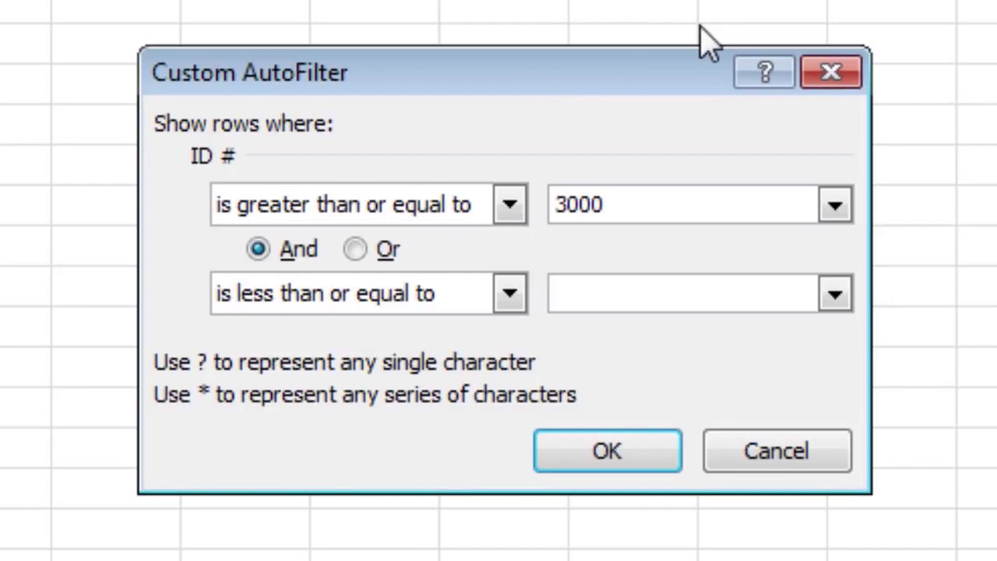
{"action": "left_click", "coordinate": [676, 294]}
{"action": "type", "text": "4000"}
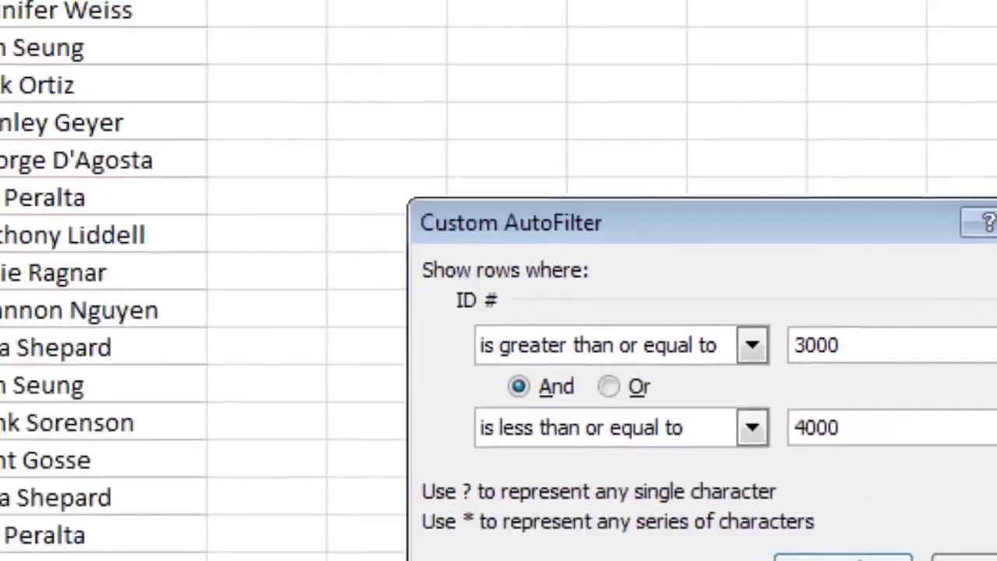
{"action": "left_click", "coordinate": [631, 452]}
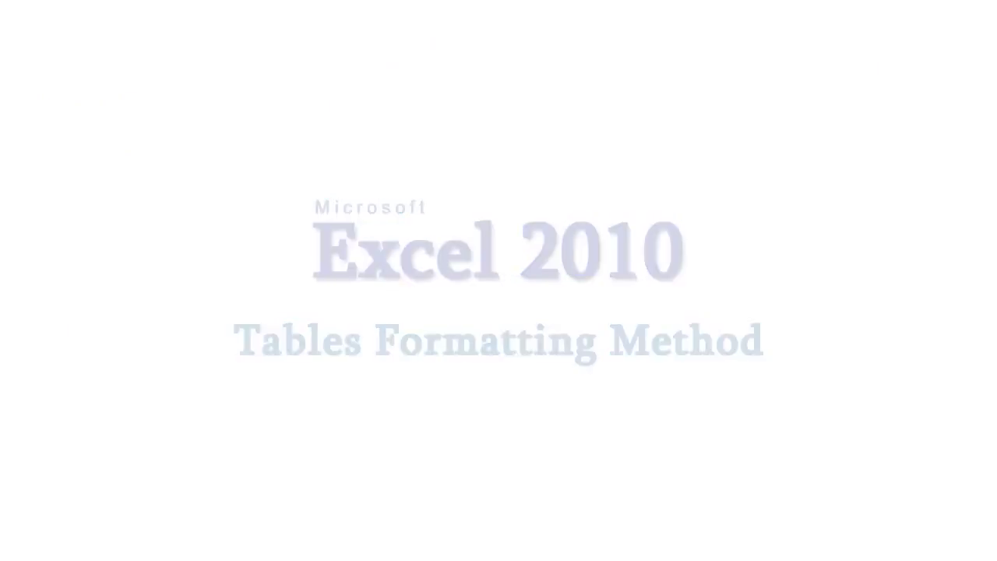
Select the invoice items A4:D10 and bring up the Format as Table style gallery.
{"action": "left_click", "coordinate": [185, 210]}
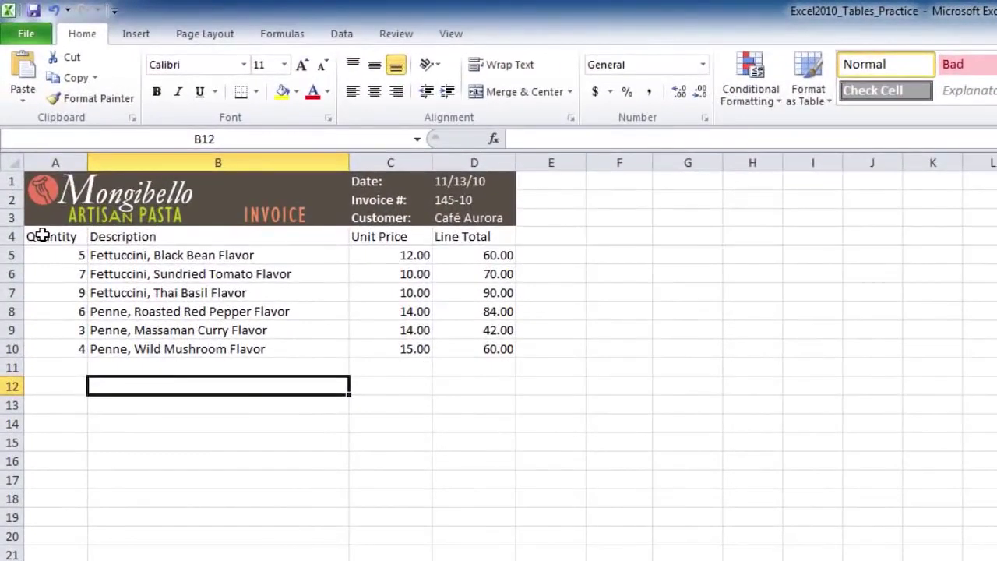
{"action": "mouse_move", "coordinate": [41, 235]}
{"action": "left_mouse_down"}
{"action": "mouse_move", "coordinate": [485, 366]}
{"action": "mouse_move", "coordinate": [499, 352]}
{"action": "left_mouse_up"}
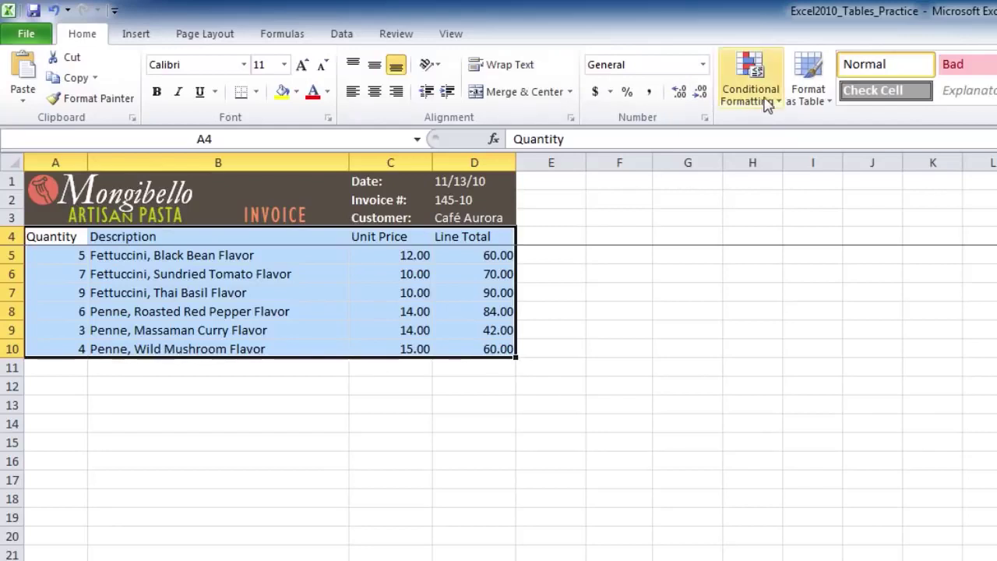
{"action": "left_click", "coordinate": [820, 112]}
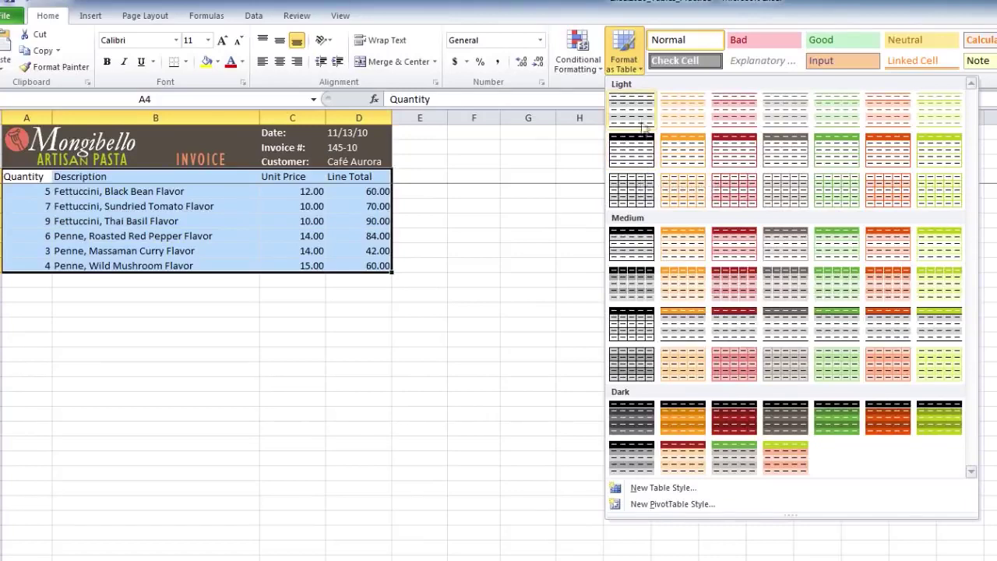
Format A4:D10 as a light orange banded table with a header row.
{"action": "left_click", "coordinate": [676, 128]}
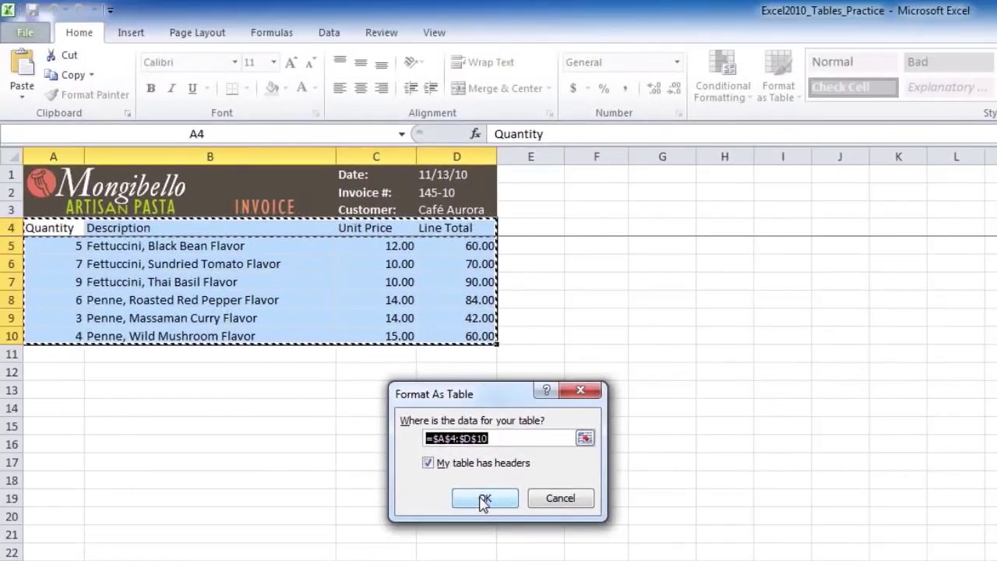
{"action": "left_click", "coordinate": [483, 499]}
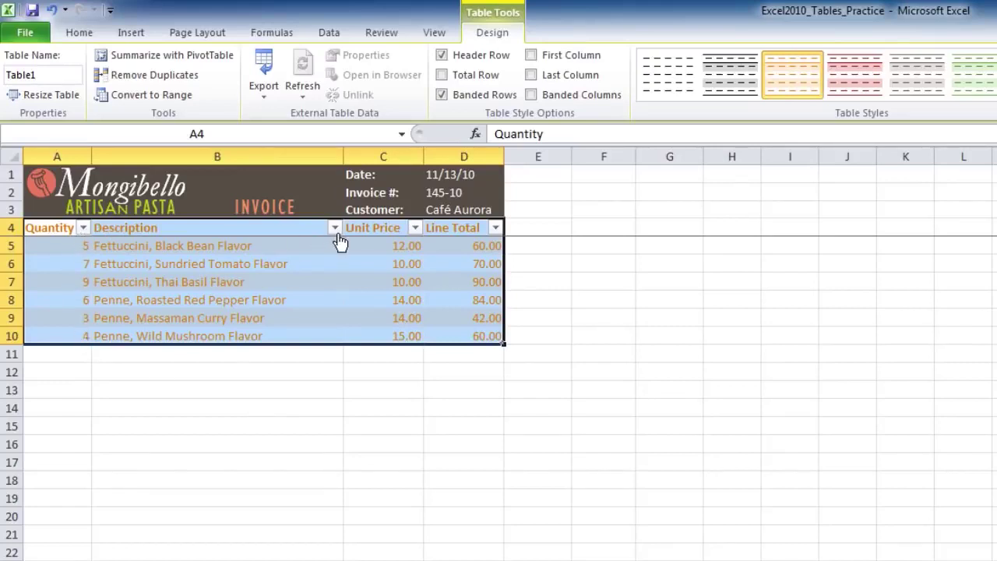
{"action": "left_click", "coordinate": [83, 228]}
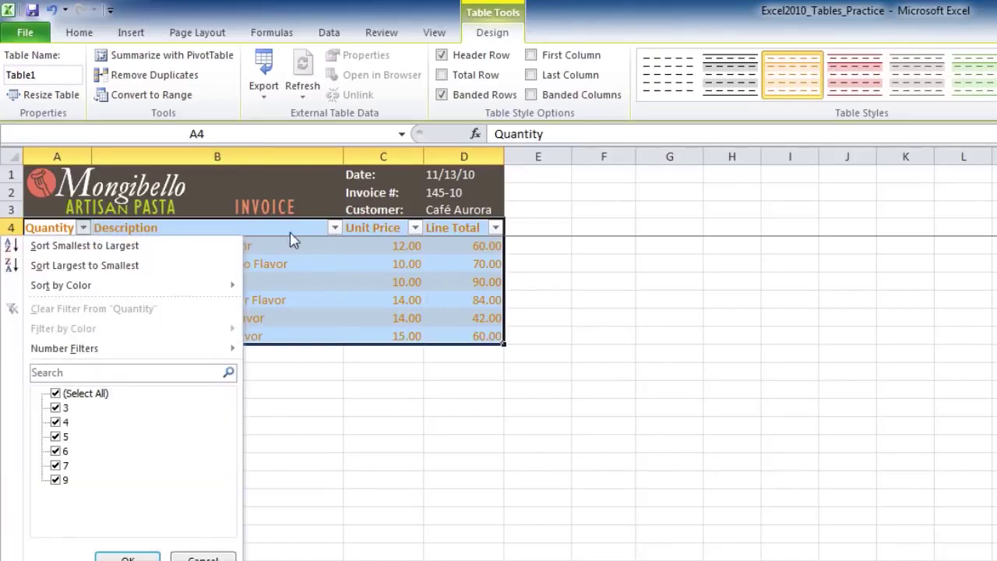
{"action": "left_click", "coordinate": [335, 227]}
{"action": "left_click", "coordinate": [415, 229]}
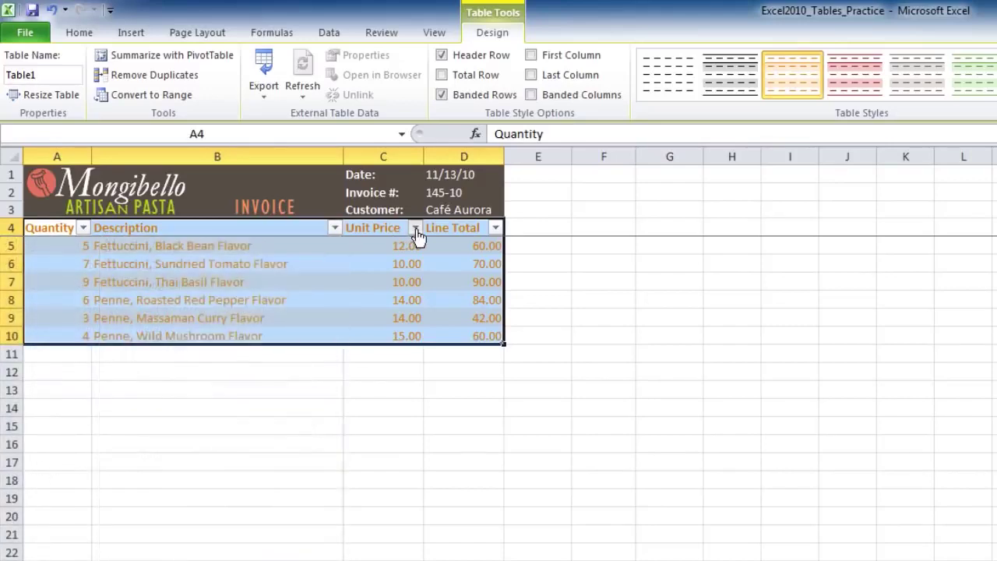
{"action": "left_click", "coordinate": [494, 228]}
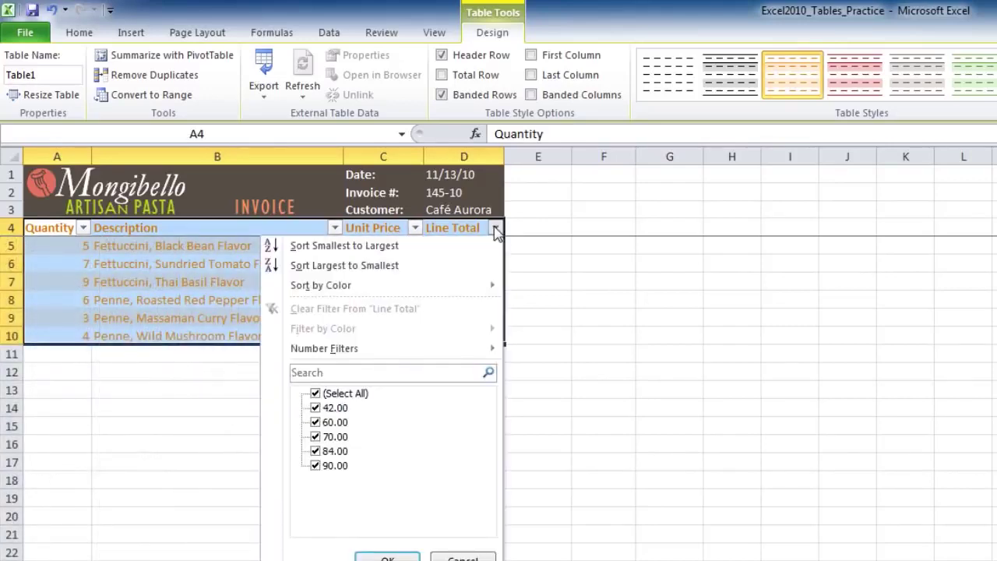
{"action": "left_click", "coordinate": [495, 229]}
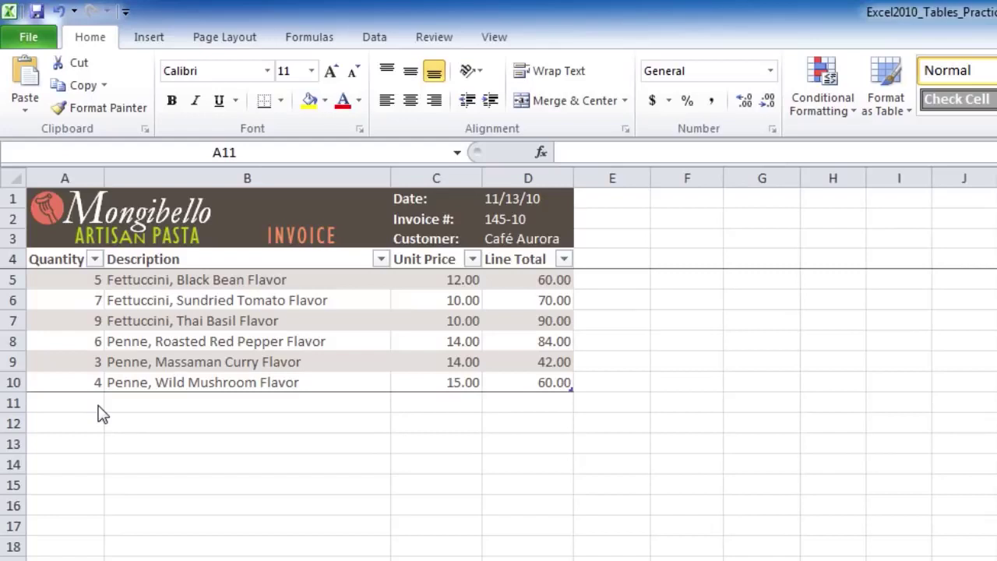
Select header cell A4 and bring up Resize Table from the Table Tools Design tab.
{"action": "left_click", "coordinate": [79, 279]}
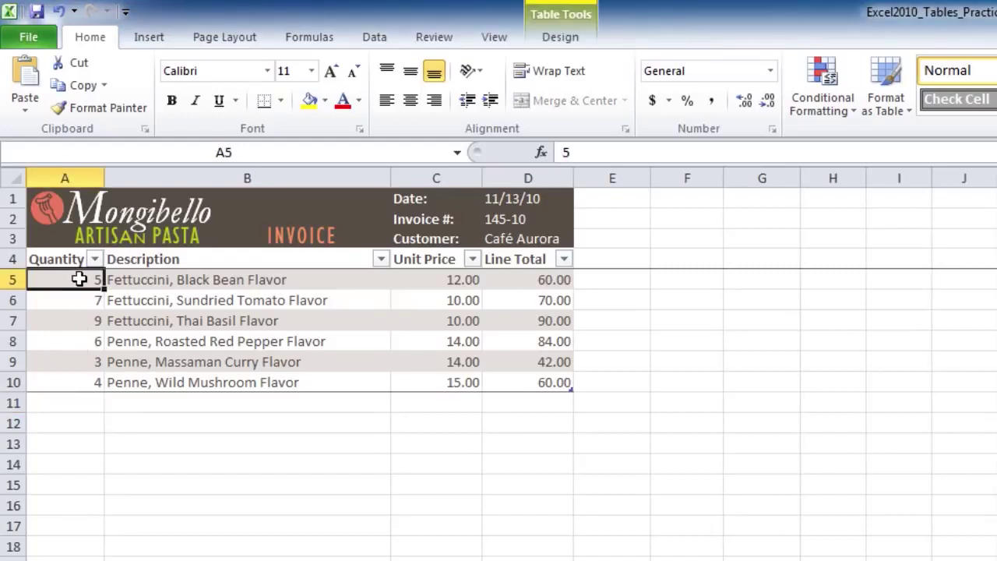
{"action": "left_click", "coordinate": [67, 259]}
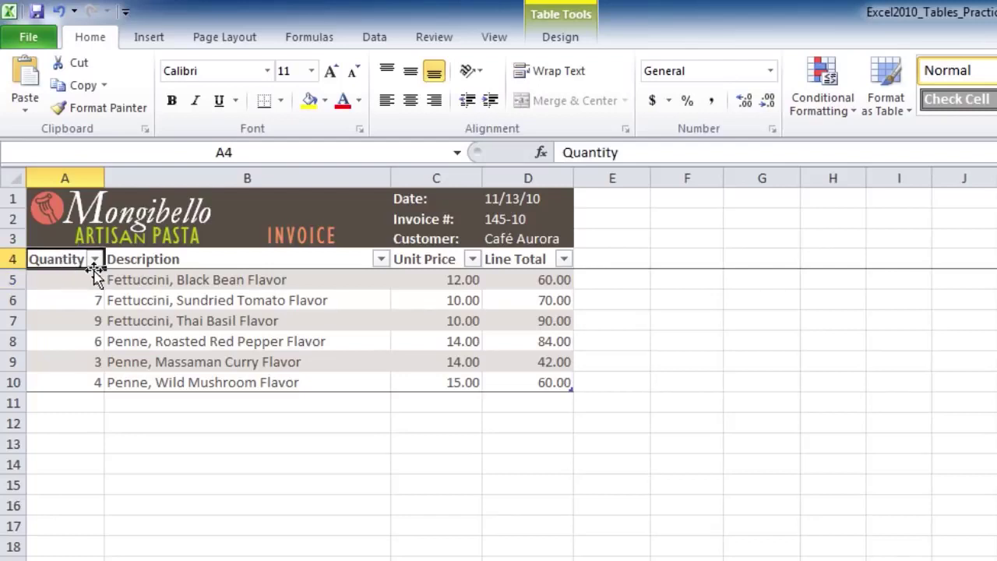
{"action": "left_click", "coordinate": [561, 39]}
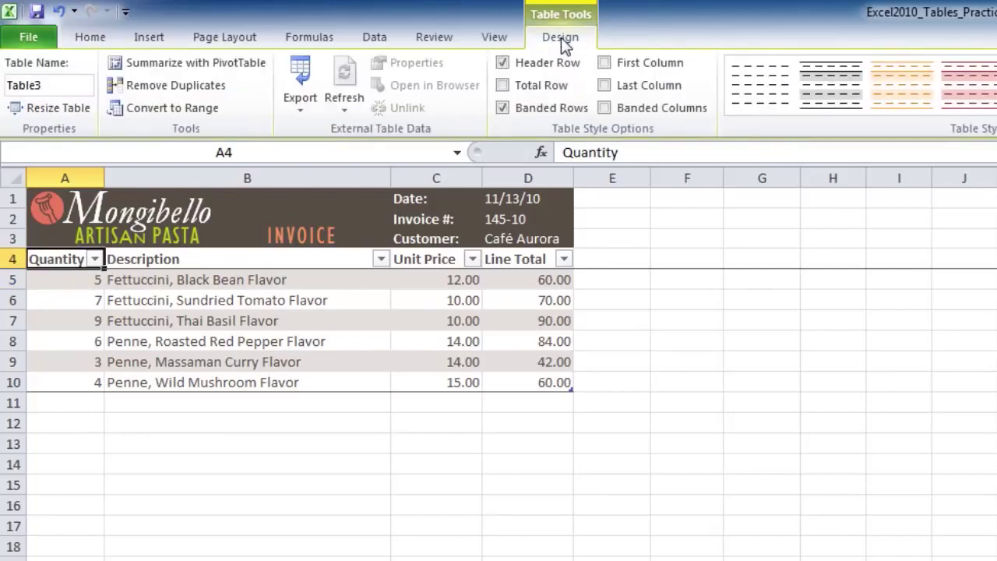
{"action": "left_click", "coordinate": [77, 115]}
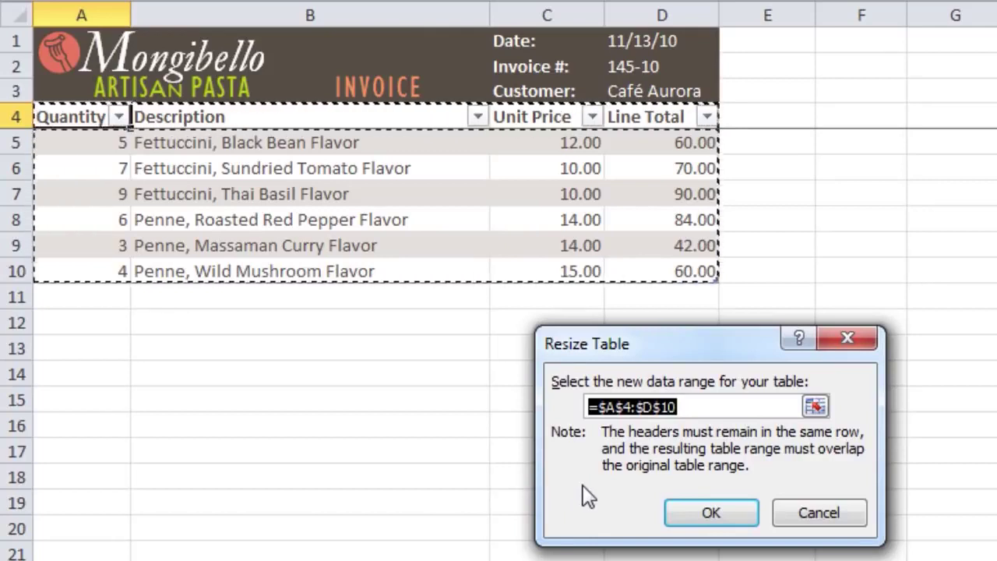
Set the invoice table's range to $A$4:$D$15 in the Resize Table dialog.
{"action": "left_click_drag", "start_coordinate": [92, 116], "coordinate": [616, 420]}
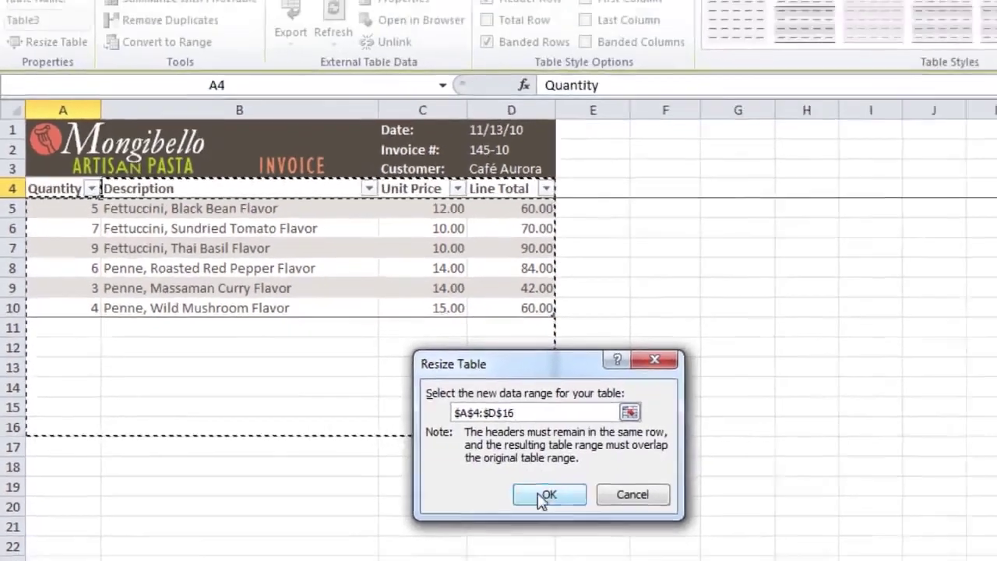
{"action": "left_click", "coordinate": [711, 512]}
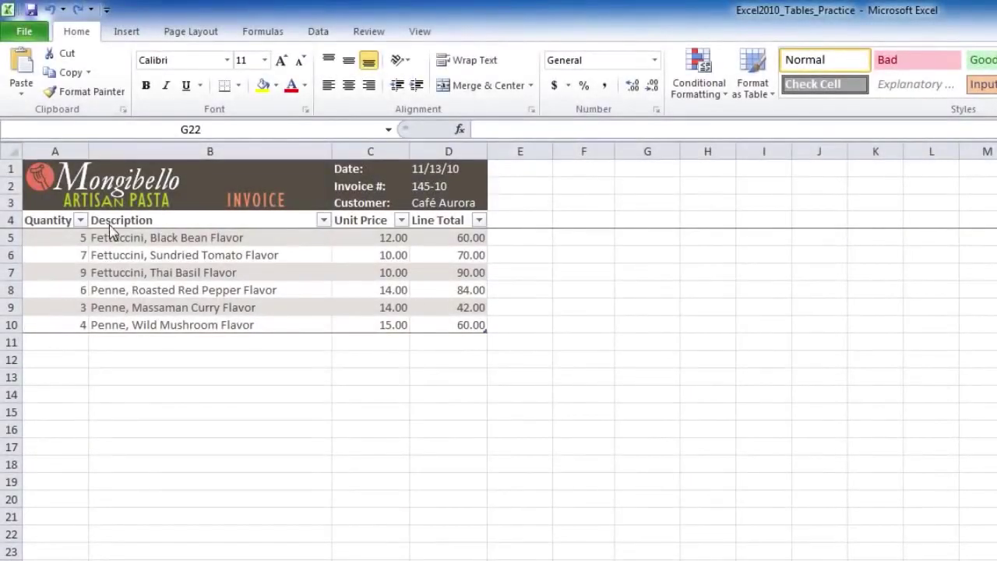
Apply a Medium orange table style with an orange header row to the Mongibello invoice table.
{"action": "left_click", "coordinate": [122, 236]}
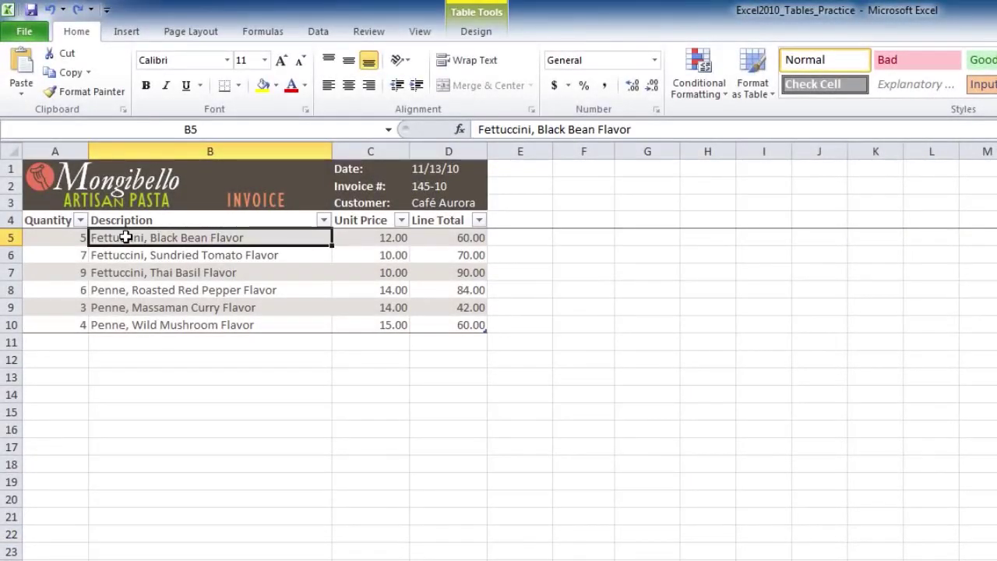
{"action": "left_click", "coordinate": [478, 33]}
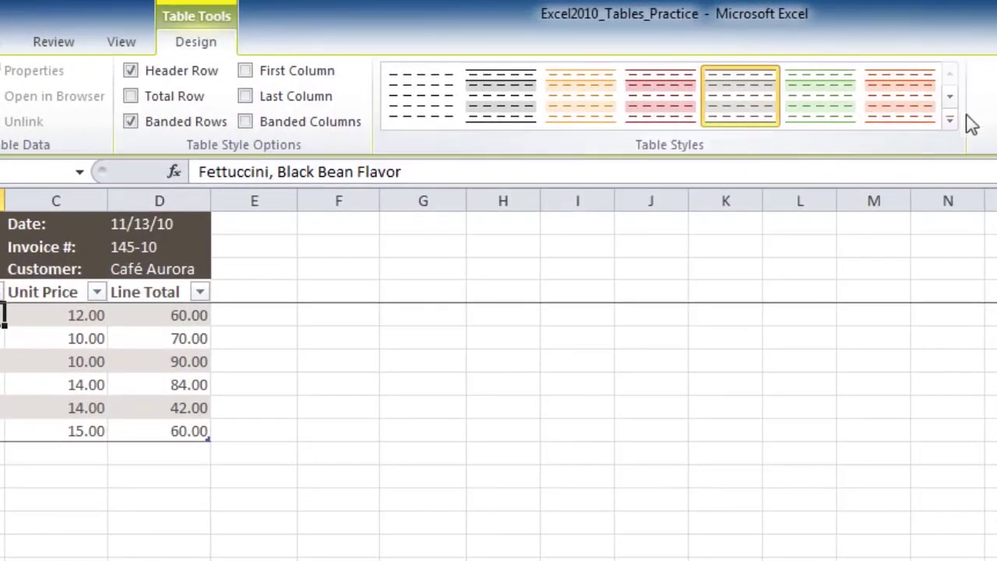
{"action": "left_click", "coordinate": [662, 124]}
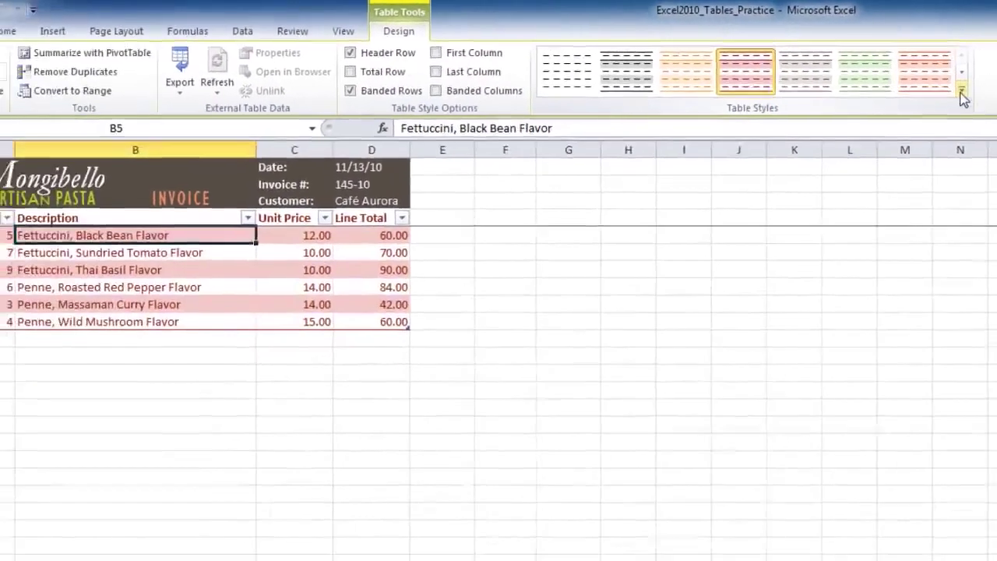
{"action": "left_click", "coordinate": [952, 109]}
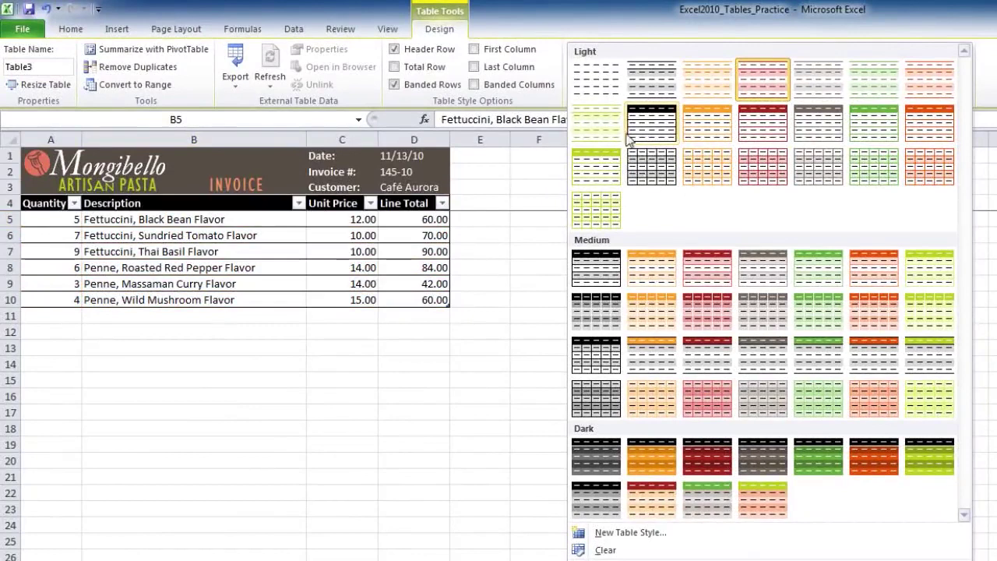
{"action": "left_click", "coordinate": [704, 285]}
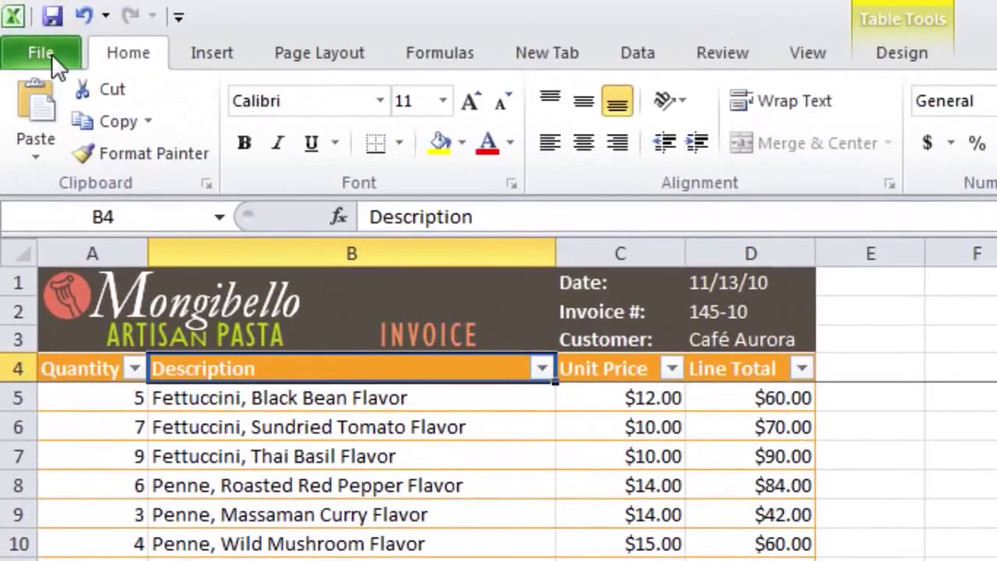
Create the new workbook Expense Report1 from the Expense Report sample template.
{"action": "left_click", "coordinate": [52, 54]}
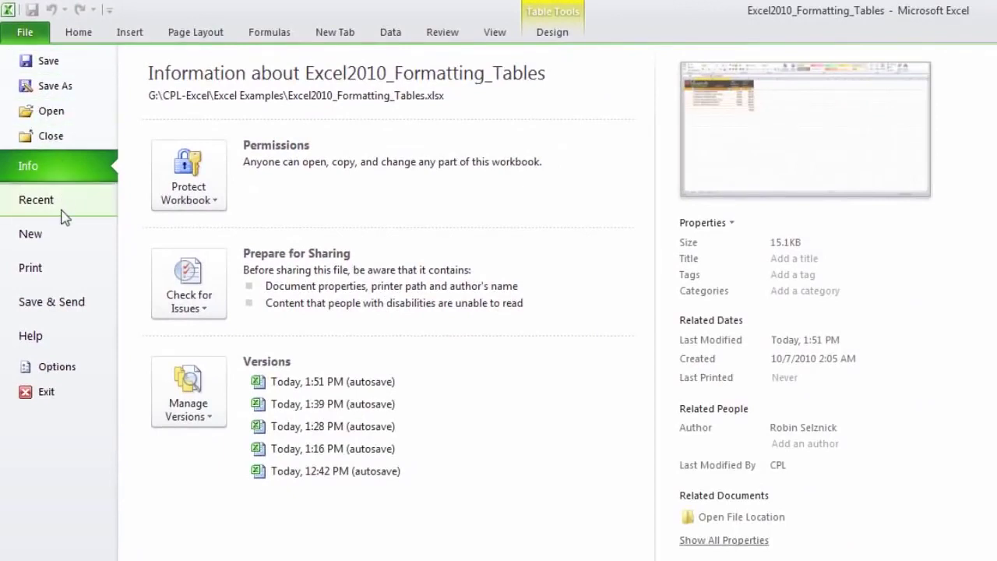
{"action": "left_click", "coordinate": [61, 235]}
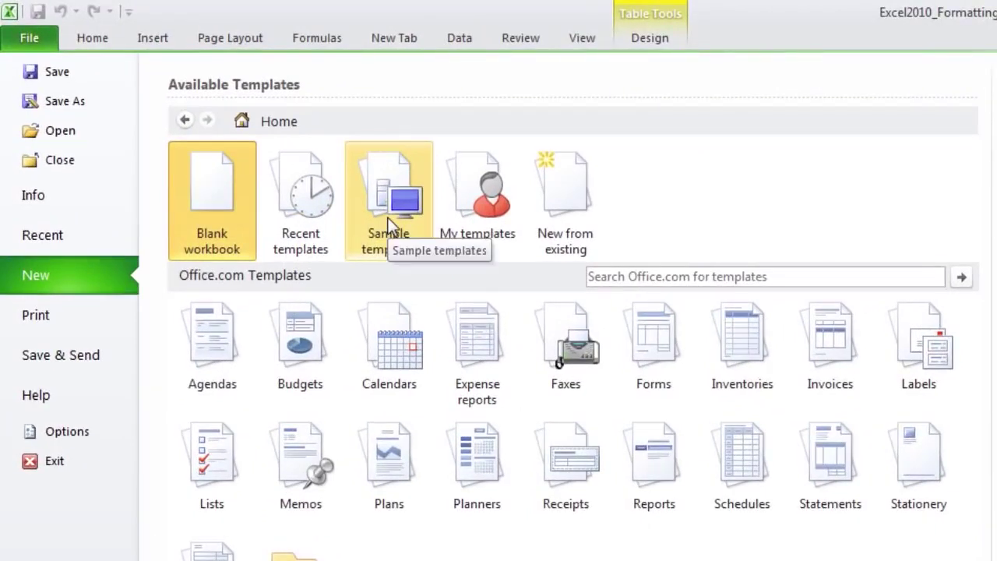
{"action": "left_click", "coordinate": [388, 218]}
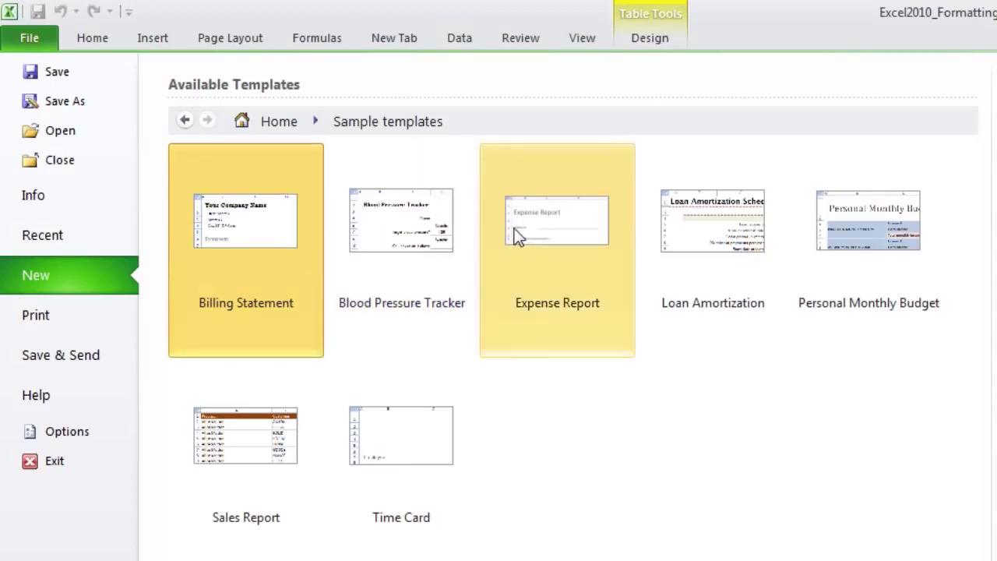
{"action": "left_click", "coordinate": [562, 228]}
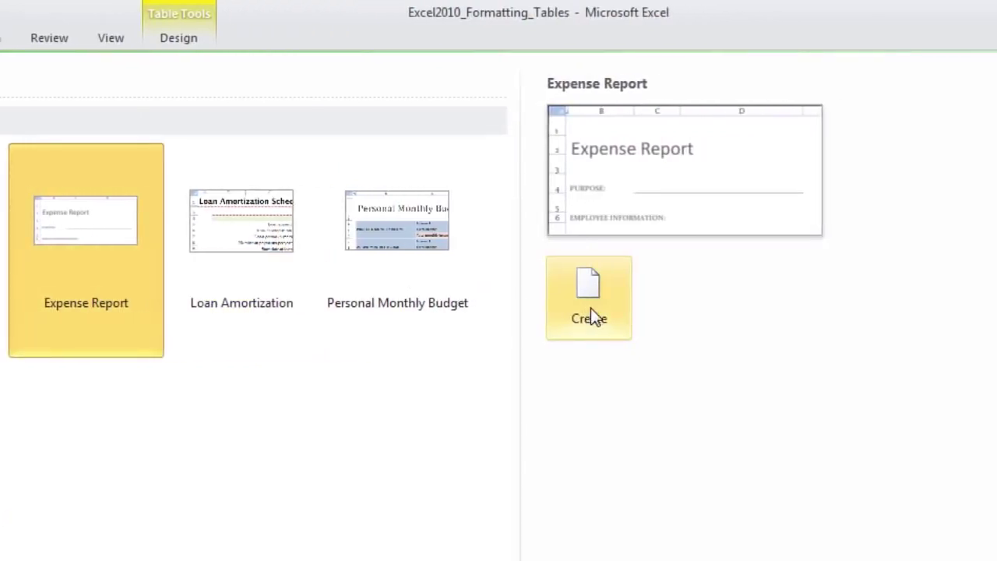
{"action": "left_click", "coordinate": [591, 311]}
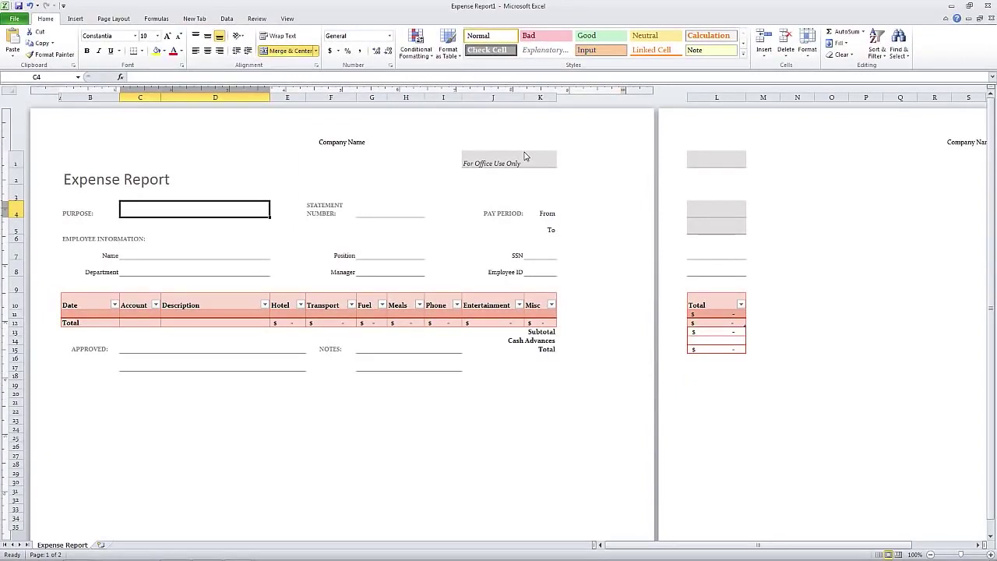
Go back to the Sample templates list under File > New.
{"action": "left_click", "coordinate": [13, 19]}
{"action": "left_click", "coordinate": [31, 134]}
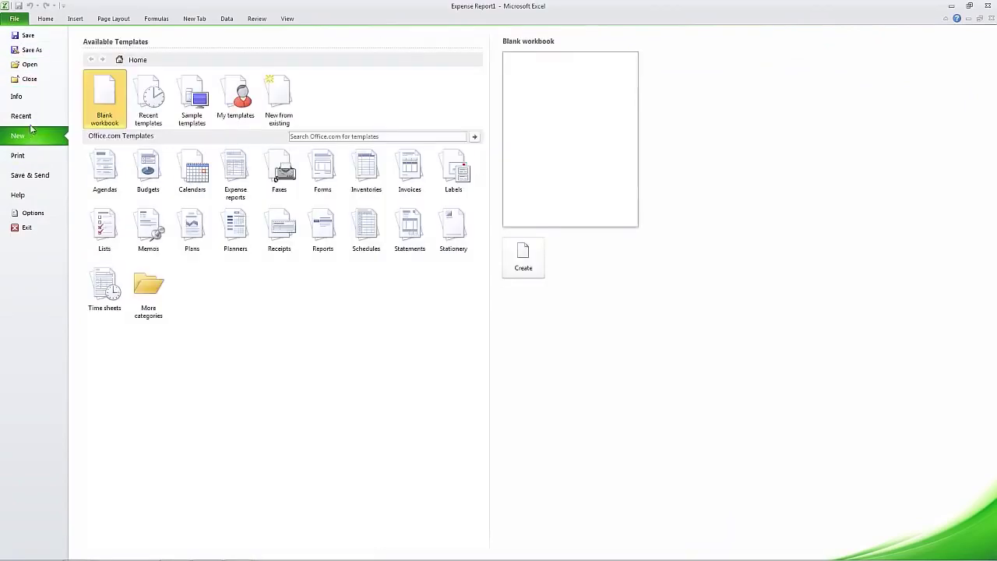
{"action": "left_click", "coordinate": [191, 109]}
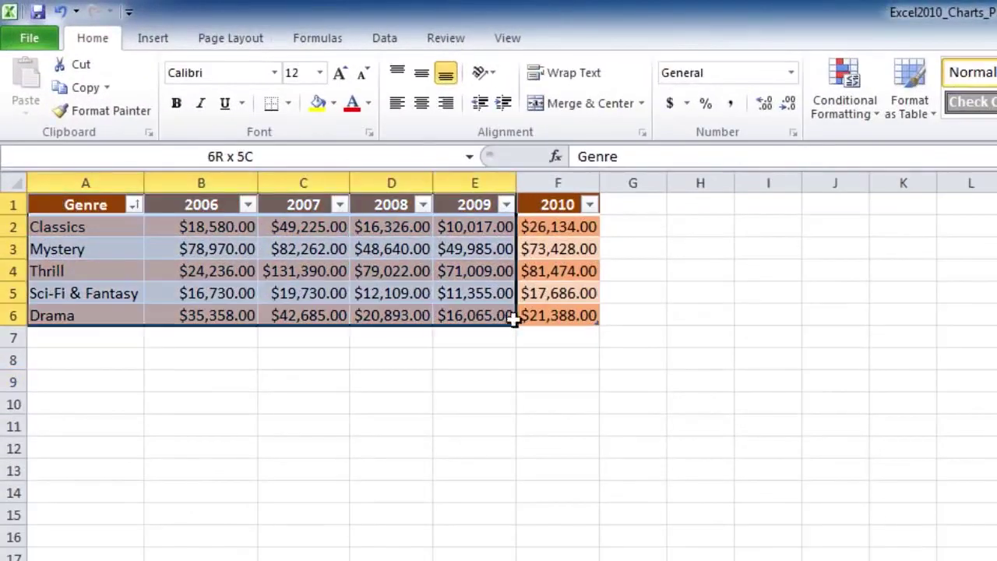
{"action": "left_click_drag", "start_coordinate": [53, 204], "coordinate": [561, 317]}
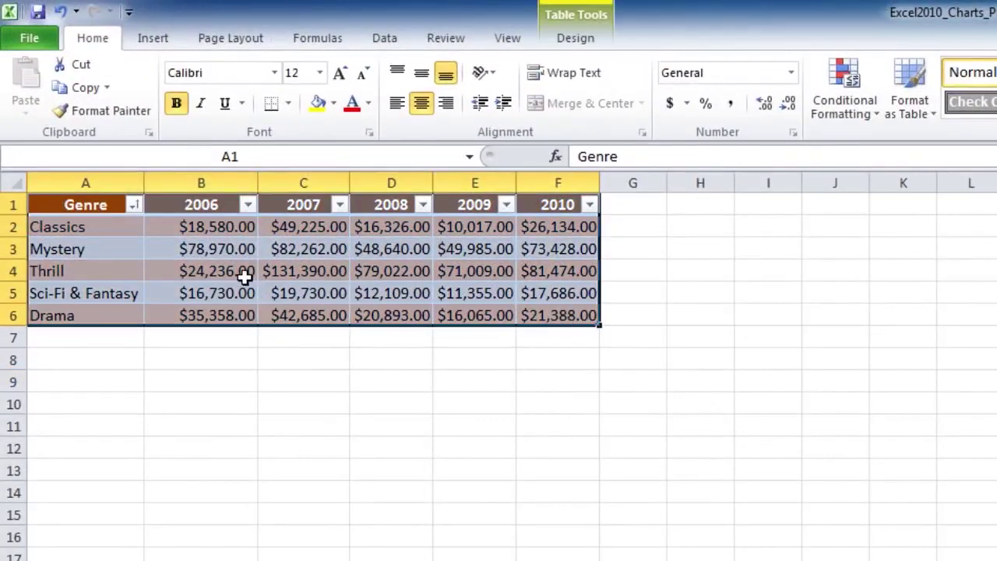
{"action": "left_click", "coordinate": [152, 38]}
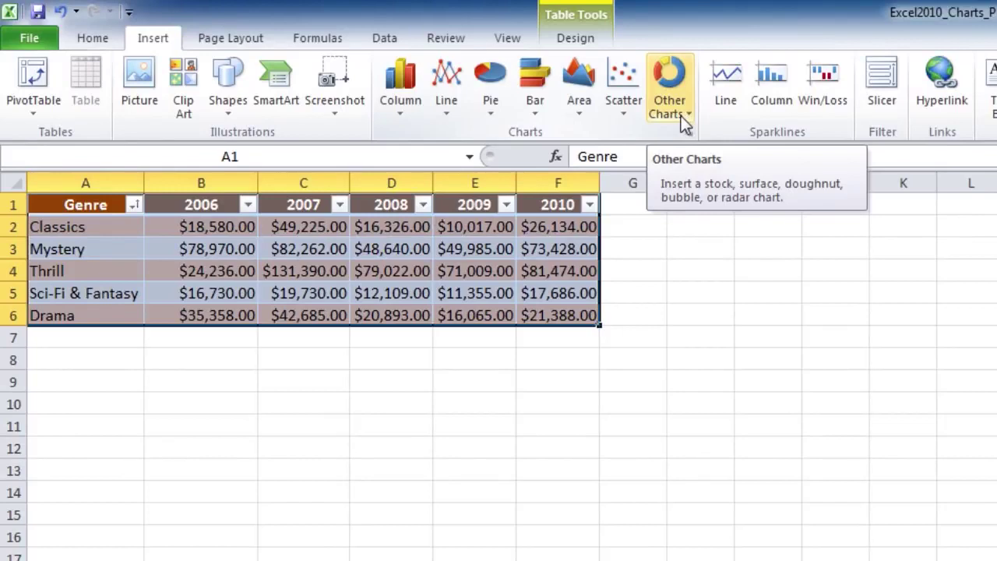
{"action": "left_click", "coordinate": [406, 105]}
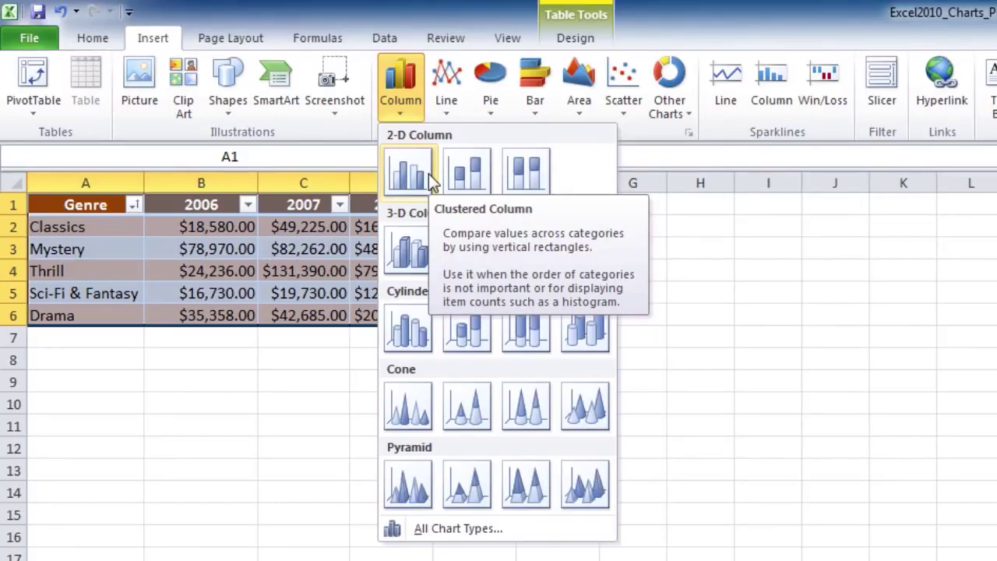
{"action": "left_click", "coordinate": [408, 171]}
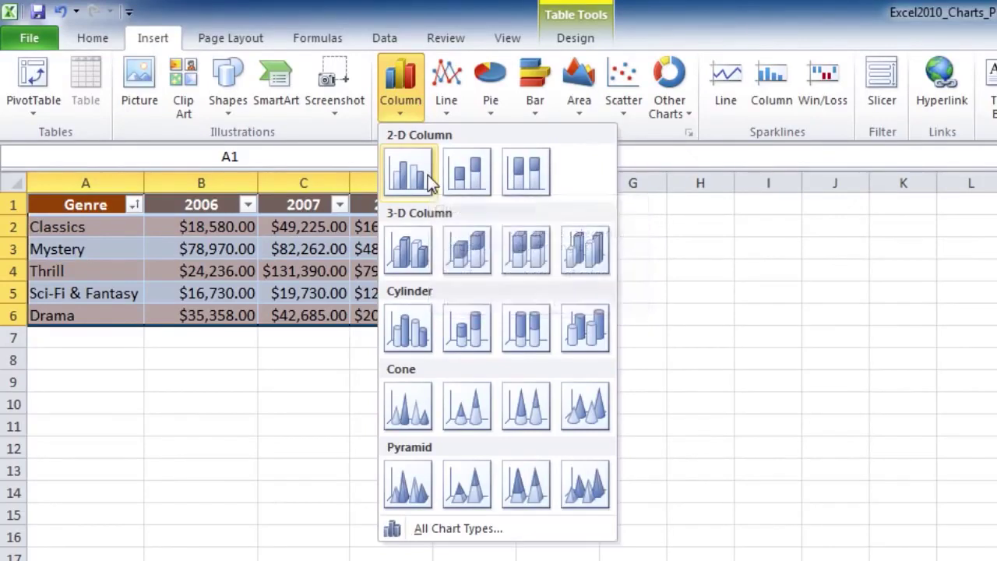
{"action": "mouse_move", "coordinate": [853, 505]}
{"action": "left_mouse_down"}
{"action": "mouse_move", "coordinate": [288, 437]}
{"action": "mouse_move", "coordinate": [295, 420]}
{"action": "left_mouse_up"}
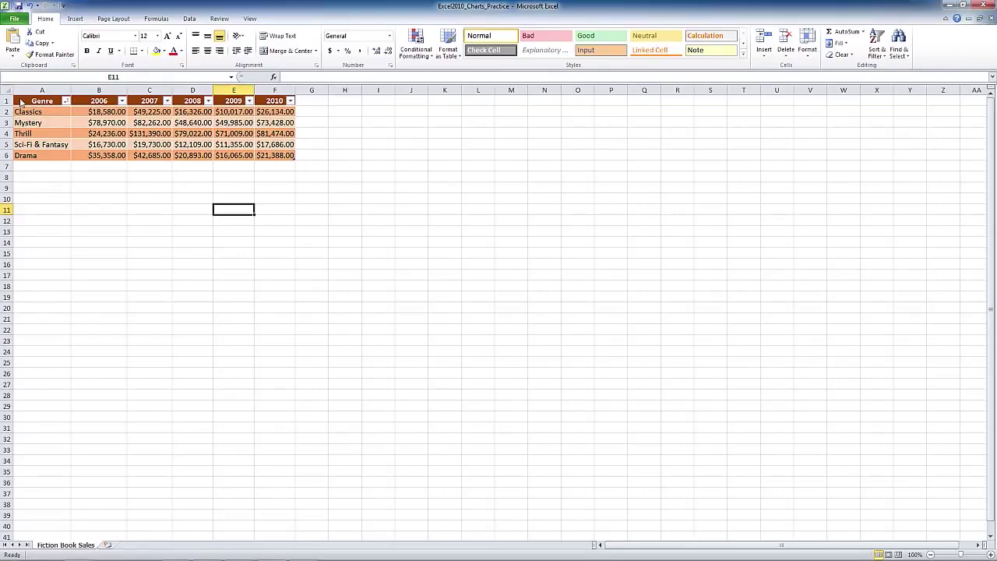
Insert a clustered column chart of Fiction Book Sales A1:F6 and place it below the table.
{"action": "mouse_move", "coordinate": [24, 101]}
{"action": "left_mouse_down"}
{"action": "mouse_move", "coordinate": [105, 128]}
{"action": "mouse_move", "coordinate": [269, 158]}
{"action": "left_mouse_up"}
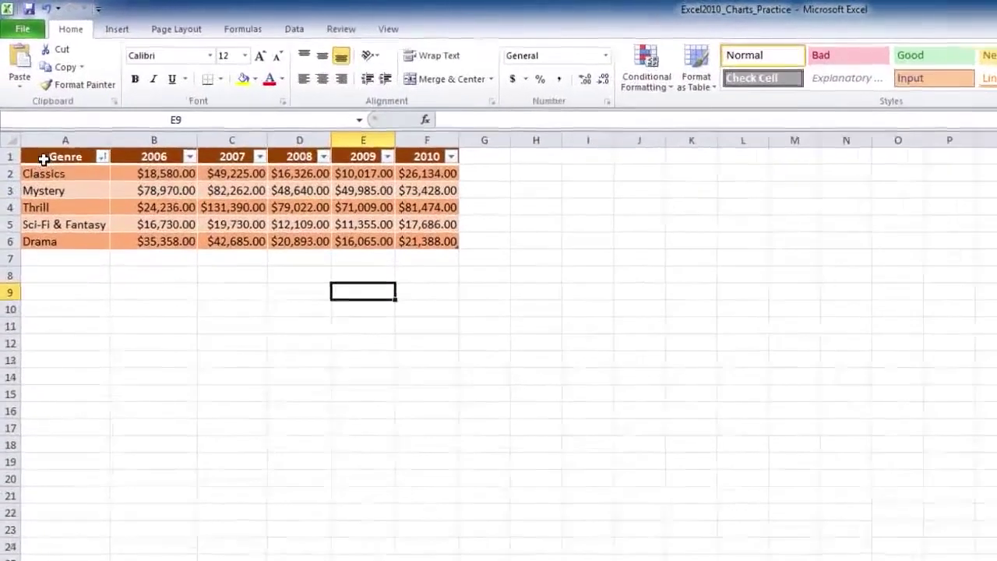
{"action": "left_click_drag", "start_coordinate": [44, 158], "coordinate": [460, 263]}
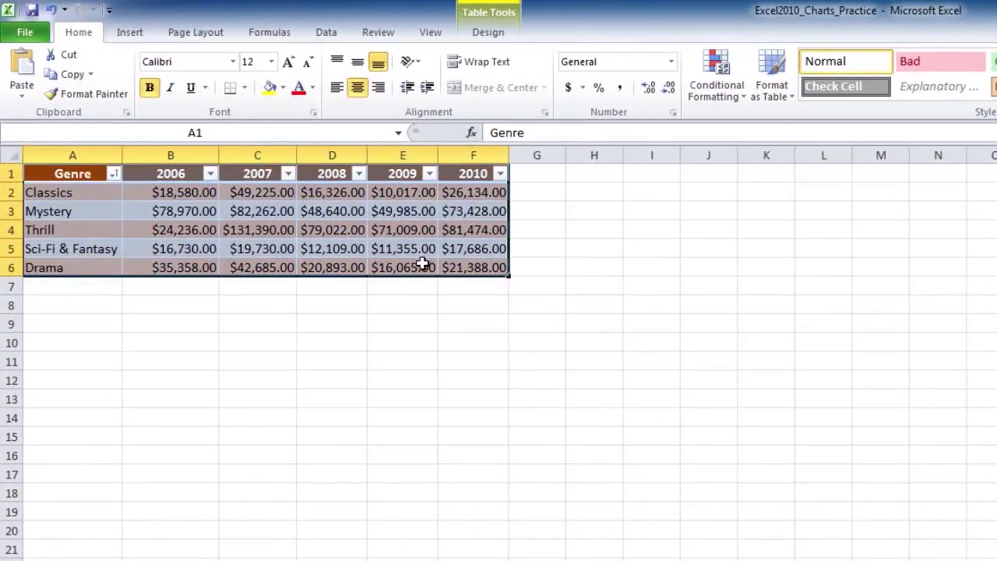
{"action": "left_click", "coordinate": [133, 37]}
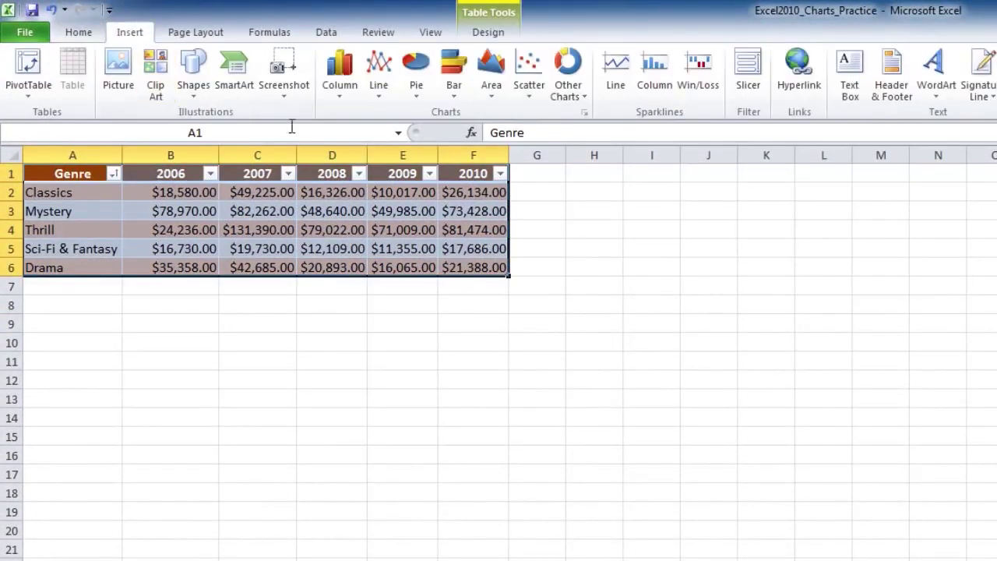
{"action": "left_click", "coordinate": [347, 88]}
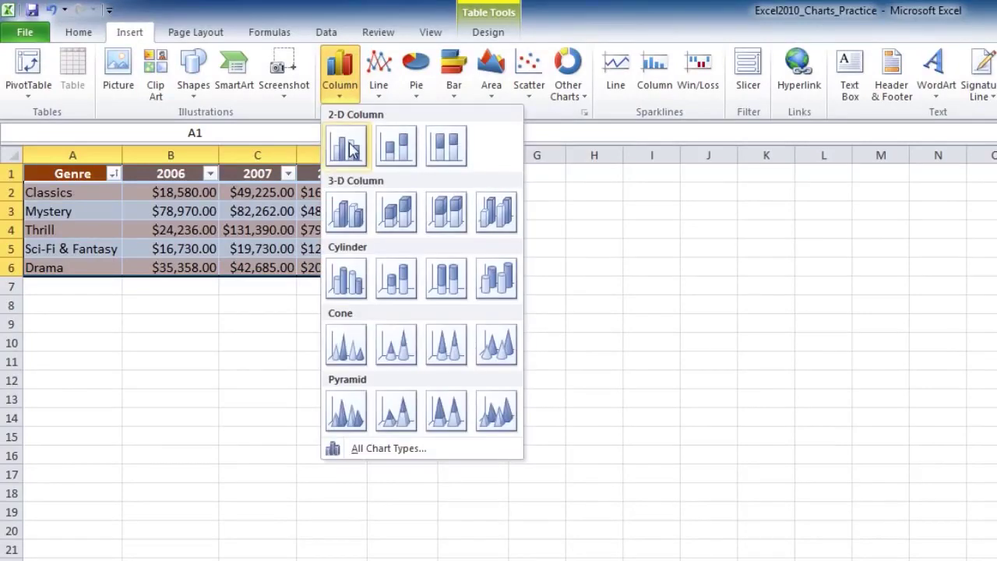
{"action": "left_click", "coordinate": [351, 145]}
{"action": "left_click_drag", "start_coordinate": [692, 416], "coordinate": [182, 394]}
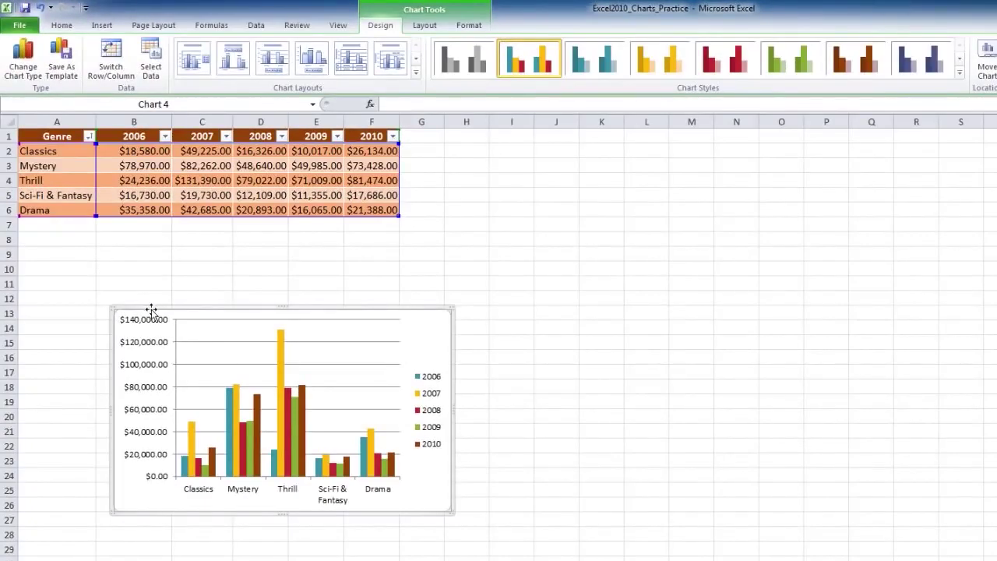
Change the sales chart to the first Pie subtype, showing 2006 sales by genre.
{"action": "right_click", "coordinate": [185, 311]}
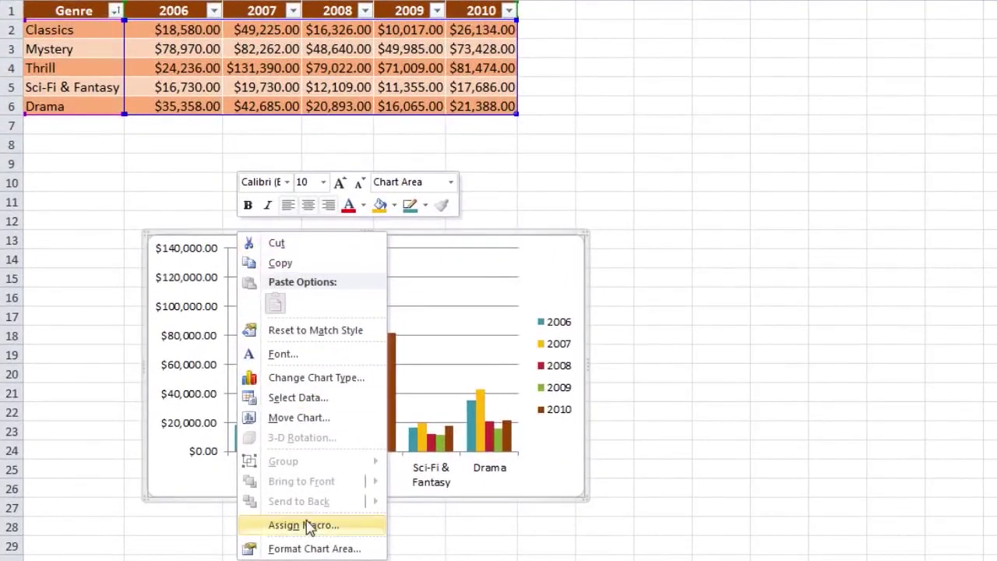
{"action": "left_click", "coordinate": [318, 379]}
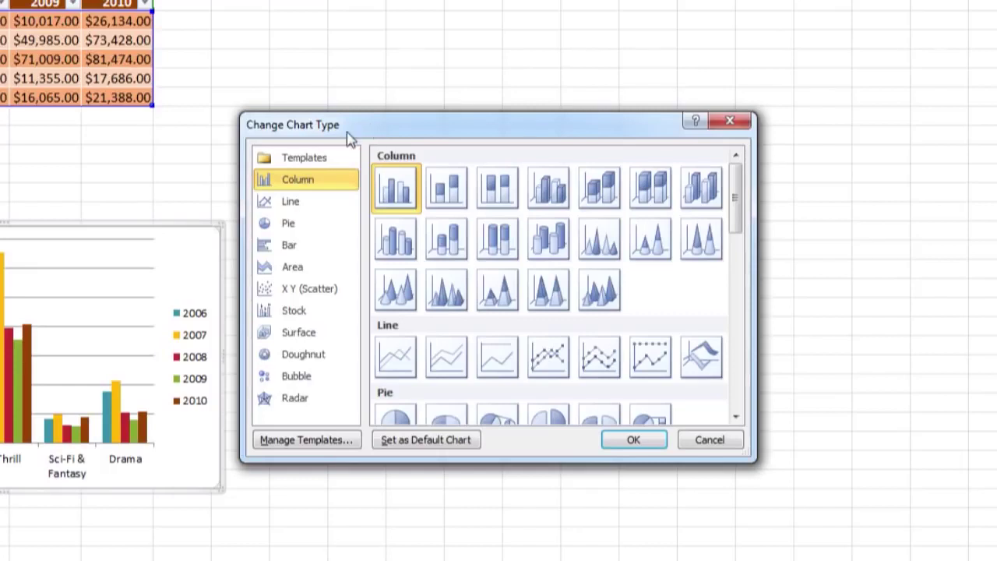
{"action": "left_click", "coordinate": [320, 203]}
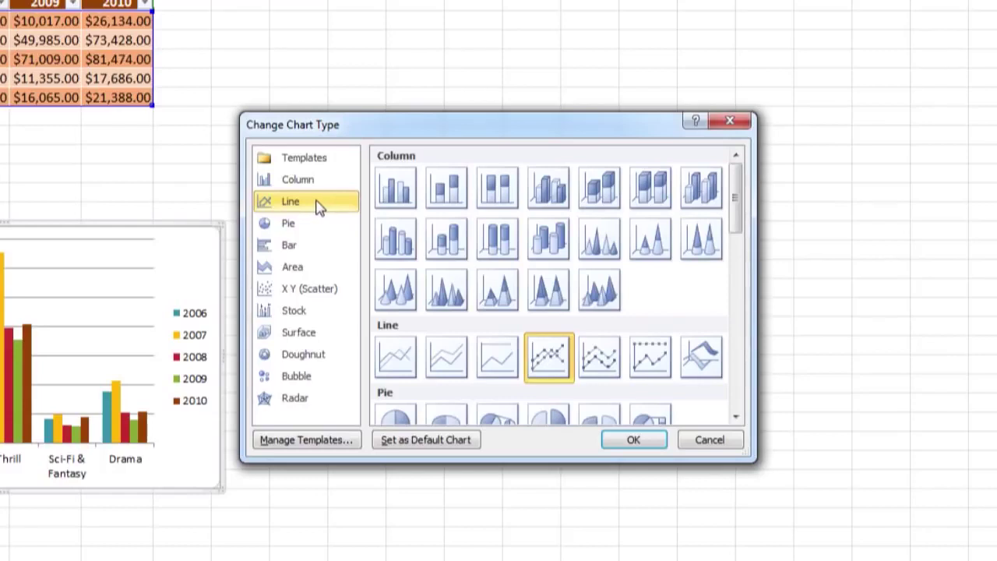
{"action": "left_click", "coordinate": [315, 223]}
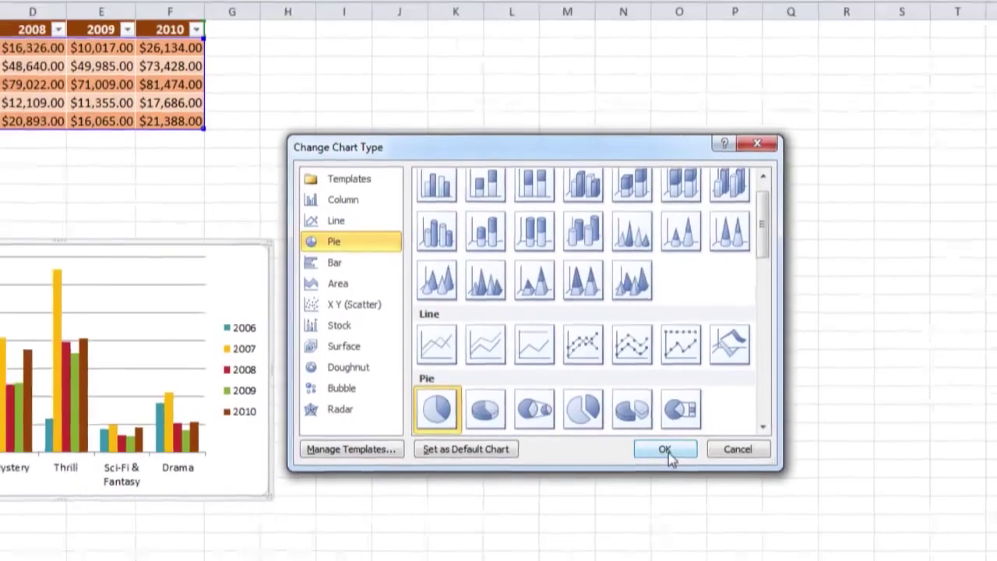
{"action": "left_click", "coordinate": [633, 440]}
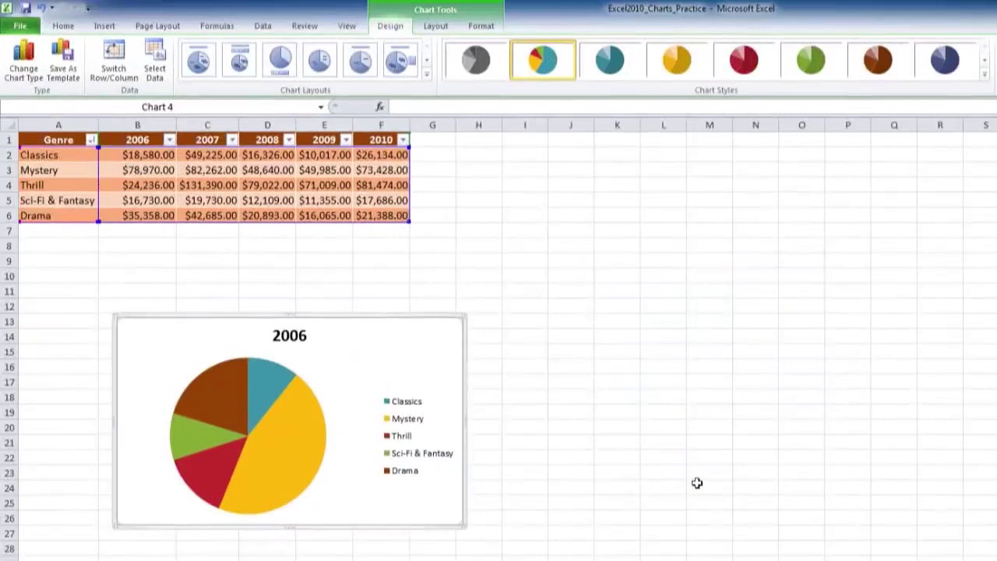
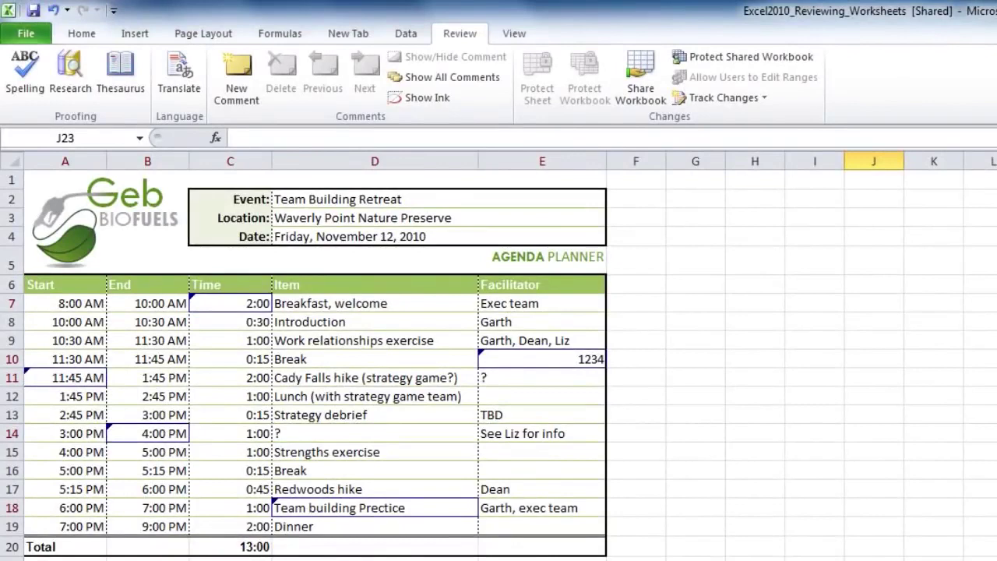
Turn on Highlight Changes for changes since the last save and dismiss the no-changes-found message.
{"action": "left_click", "coordinate": [393, 559]}
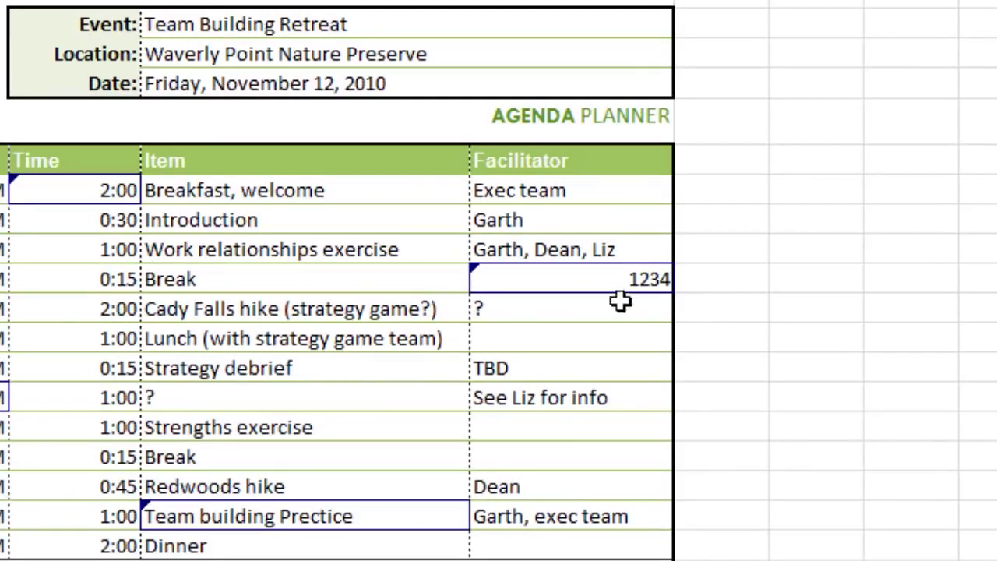
{"action": "mouse_move", "coordinate": [649, 278]}
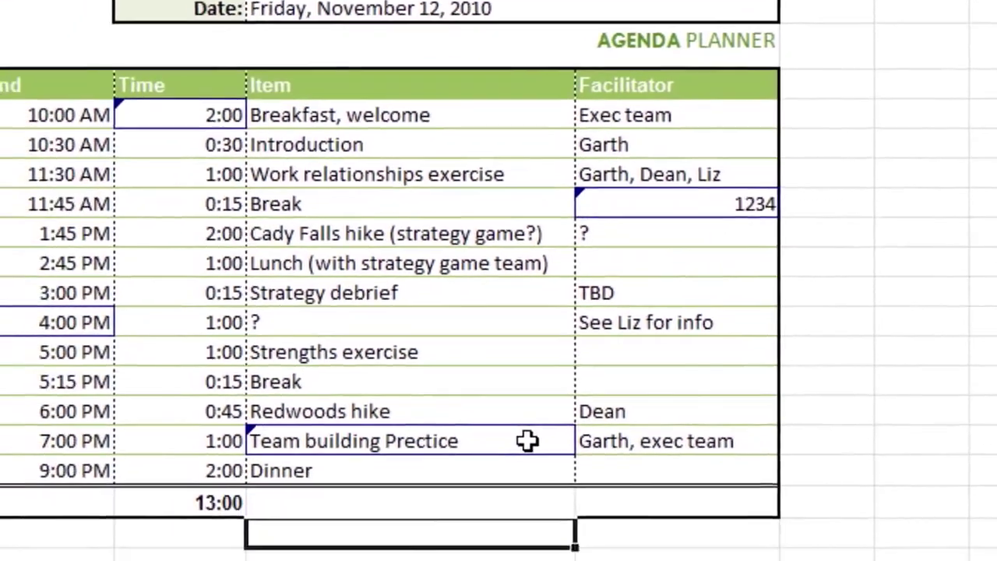
{"action": "mouse_move", "coordinate": [420, 515]}
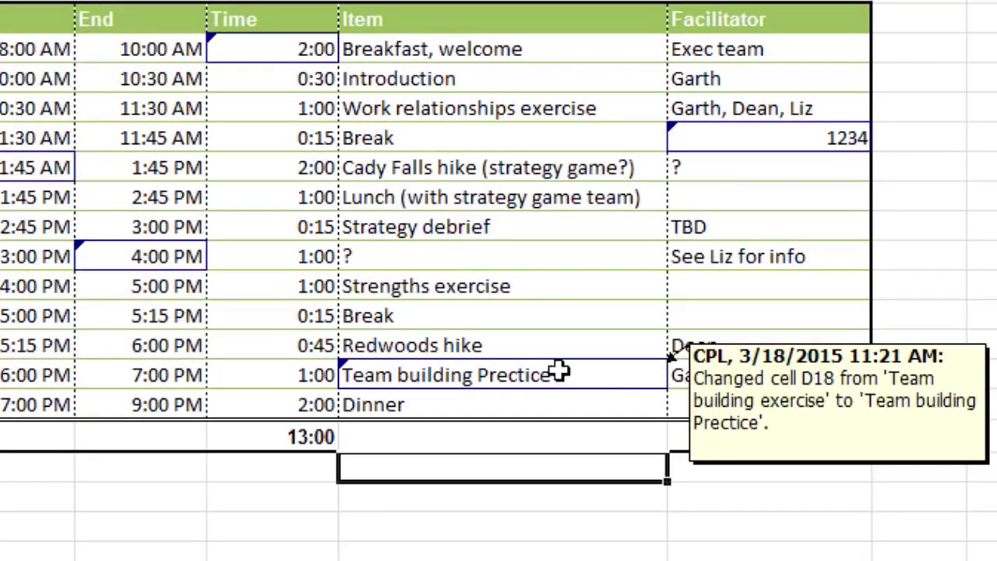
{"action": "mouse_move", "coordinate": [164, 250]}
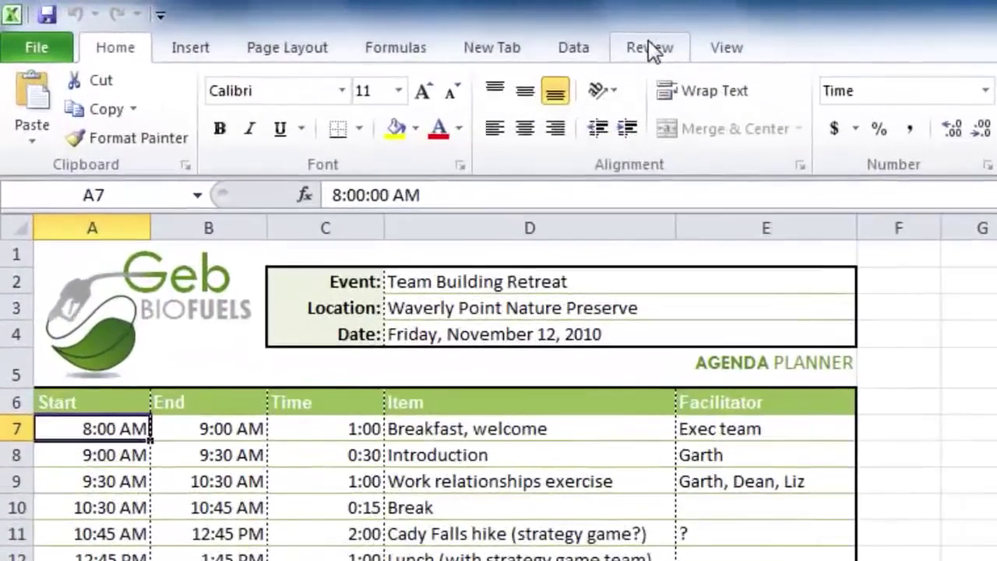
{"action": "left_click", "coordinate": [650, 48]}
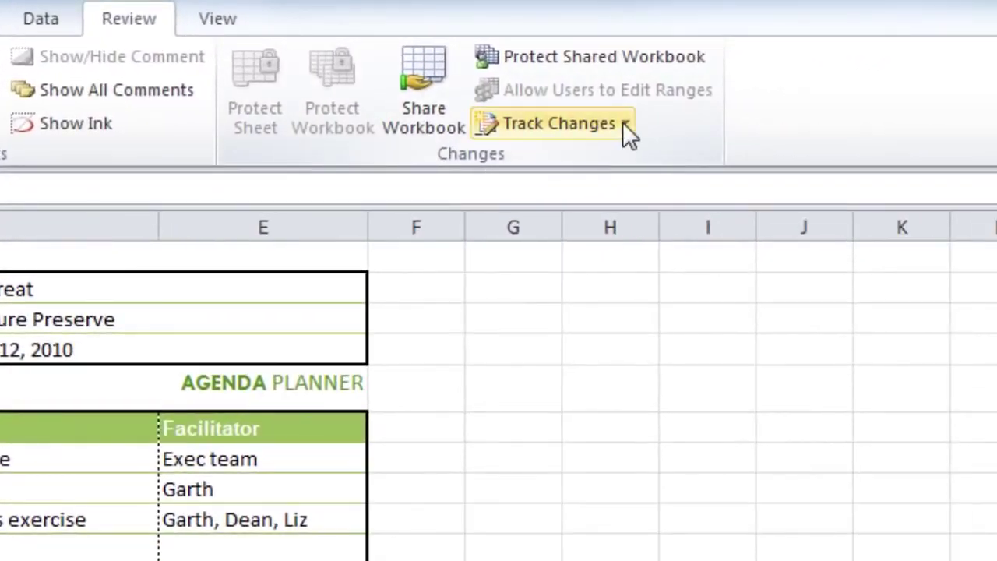
{"action": "left_click", "coordinate": [624, 122]}
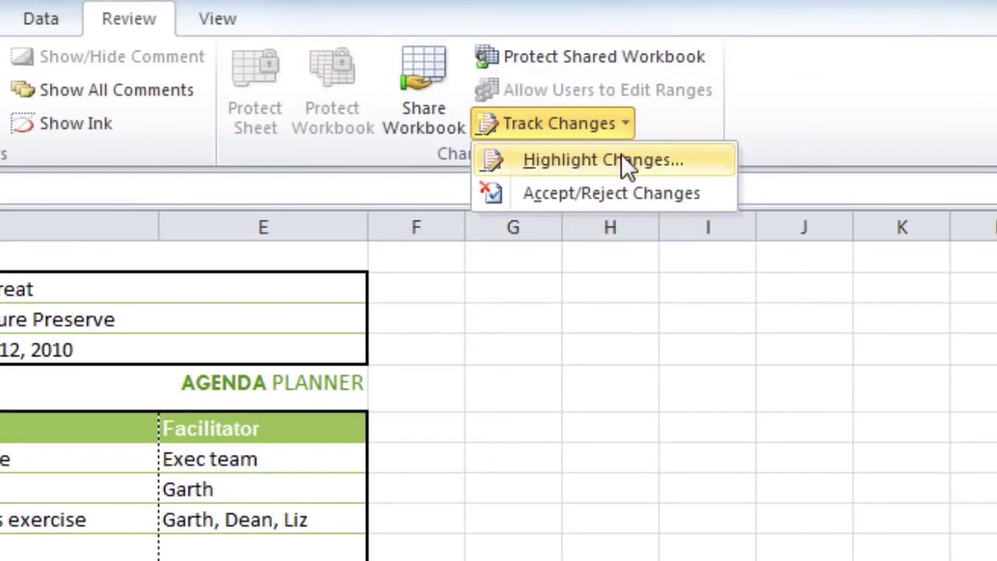
{"action": "left_click", "coordinate": [623, 160]}
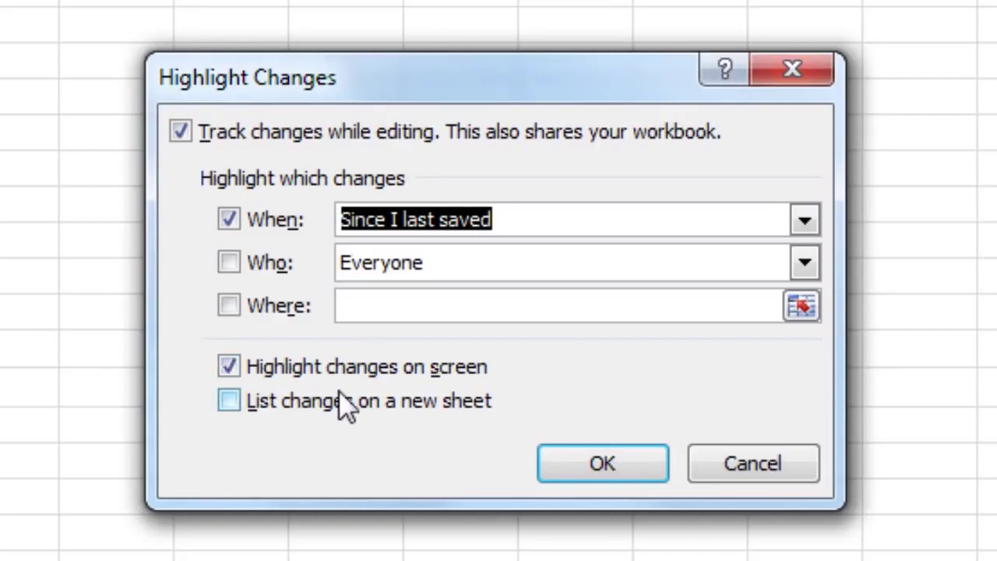
{"action": "left_click", "coordinate": [626, 456]}
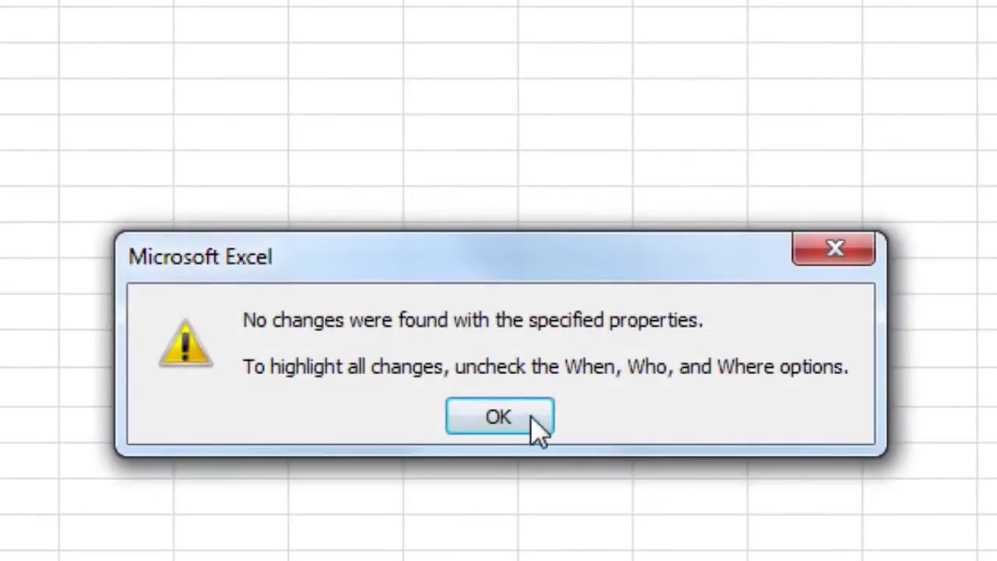
{"action": "left_click", "coordinate": [515, 414]}
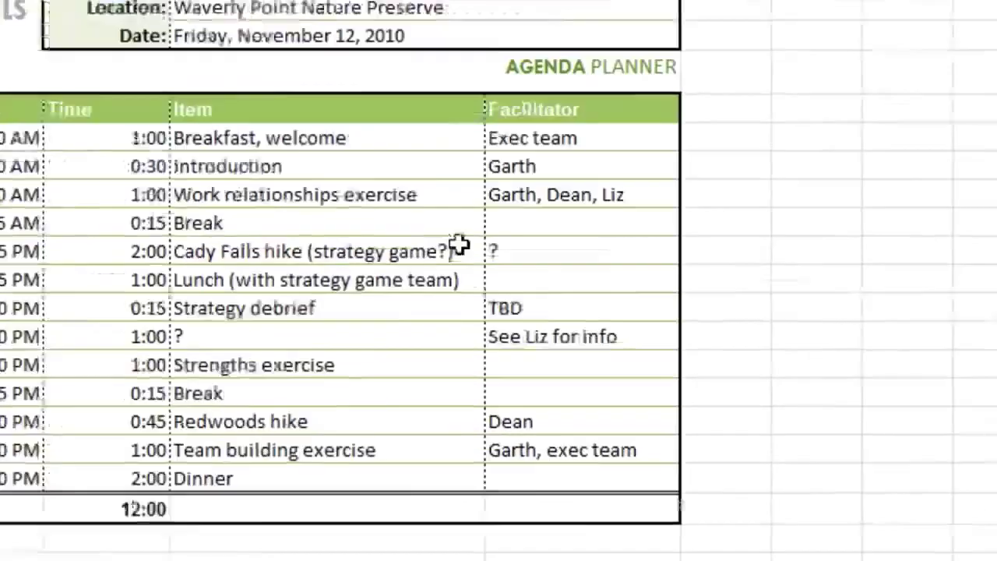
Replace 'Introduction' in cell D8 with 'Production'.
{"action": "double_click", "coordinate": [519, 220]}
{"action": "left_click_drag", "start_coordinate": [519, 220], "coordinate": [386, 220]}
{"action": "type", "text": "Production"}
{"action": "left_click", "coordinate": [491, 272]}
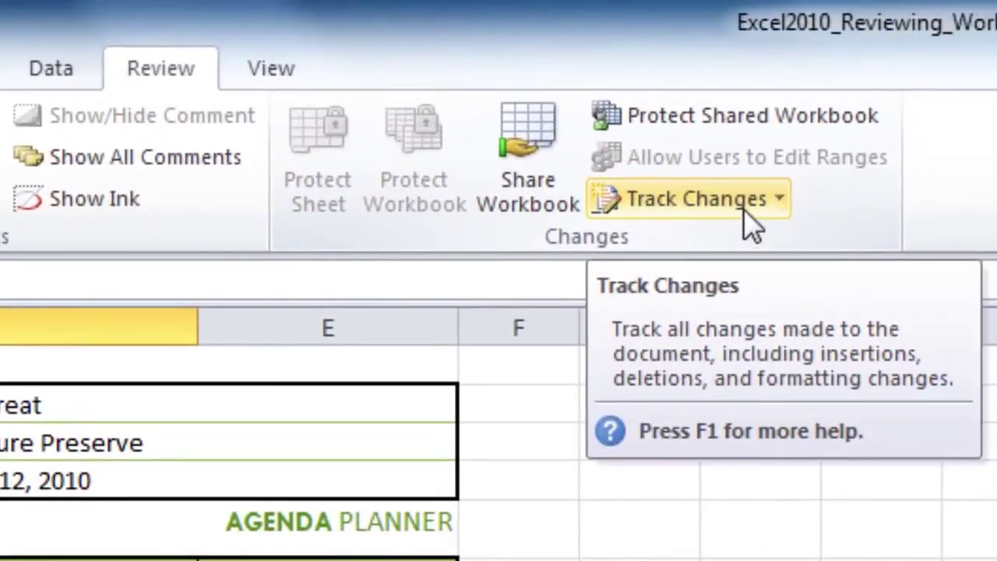
Uncheck 'Track changes while editing' and confirm removing the workbook from shared use.
{"action": "left_click", "coordinate": [771, 205]}
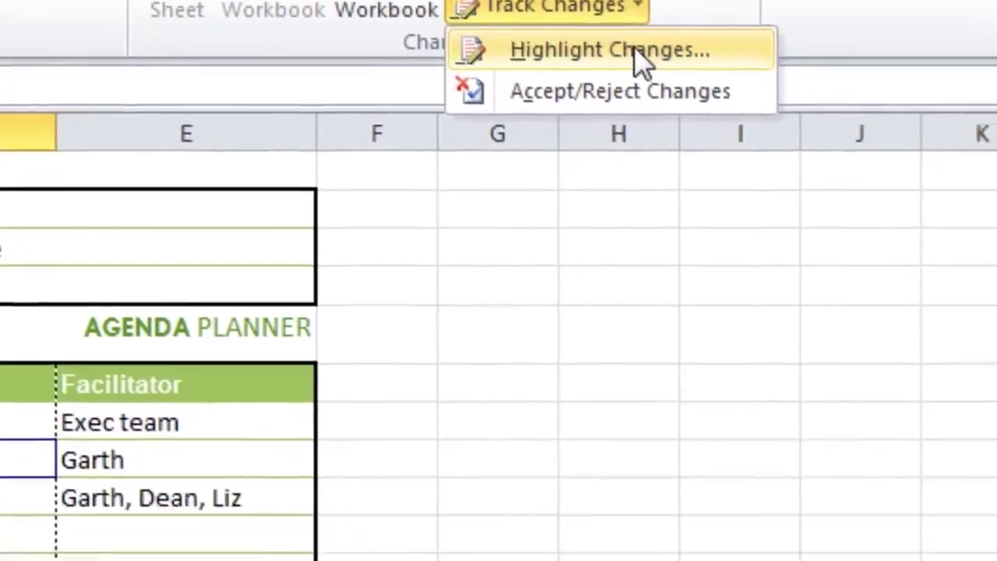
{"action": "left_click", "coordinate": [775, 243]}
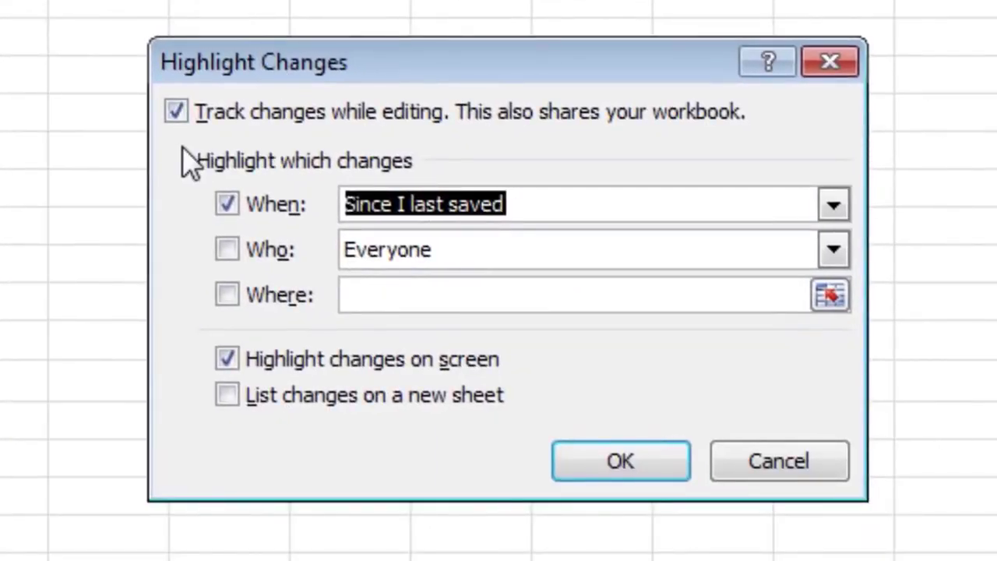
{"action": "left_click", "coordinate": [176, 113]}
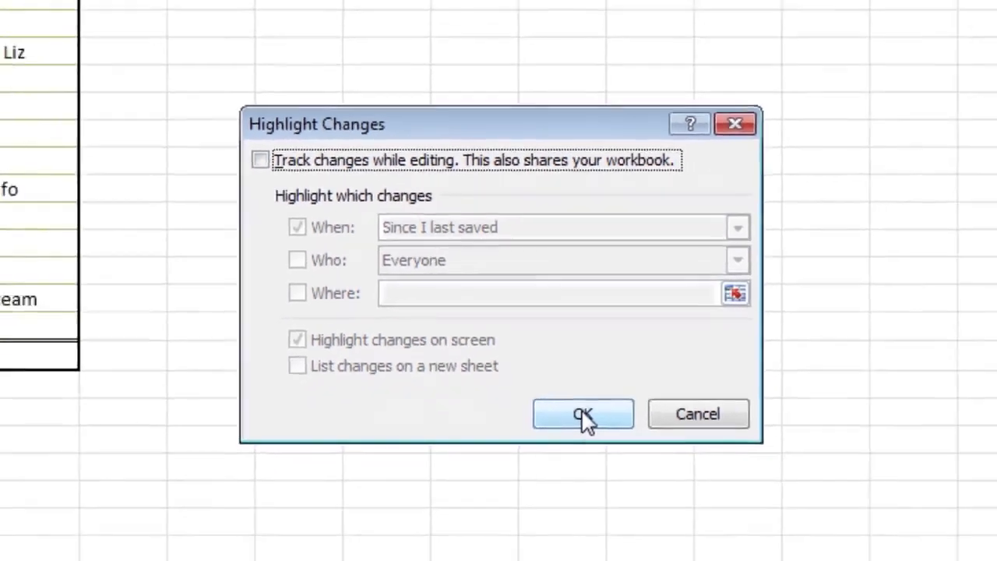
{"action": "left_click", "coordinate": [630, 478]}
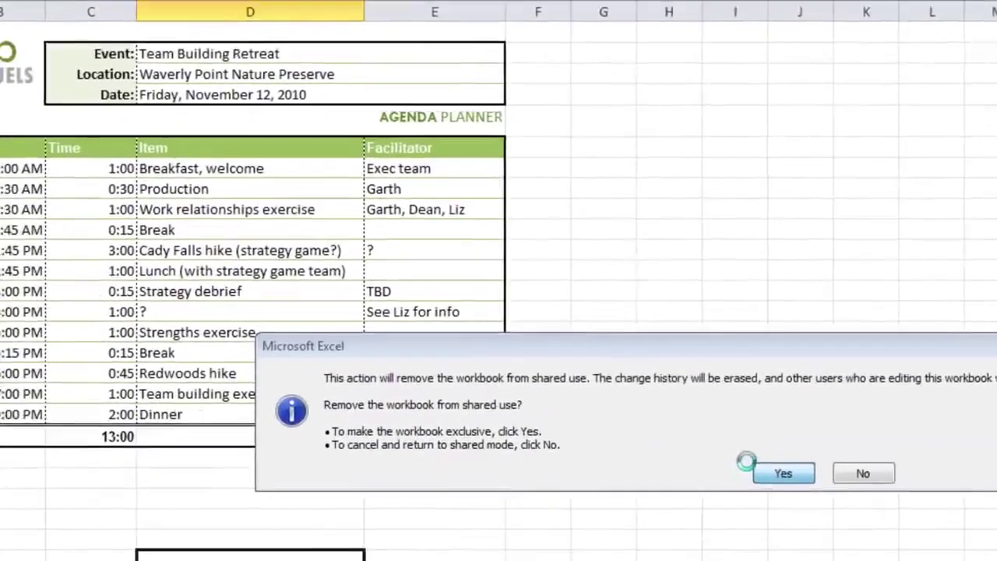
{"action": "left_click", "coordinate": [464, 363]}
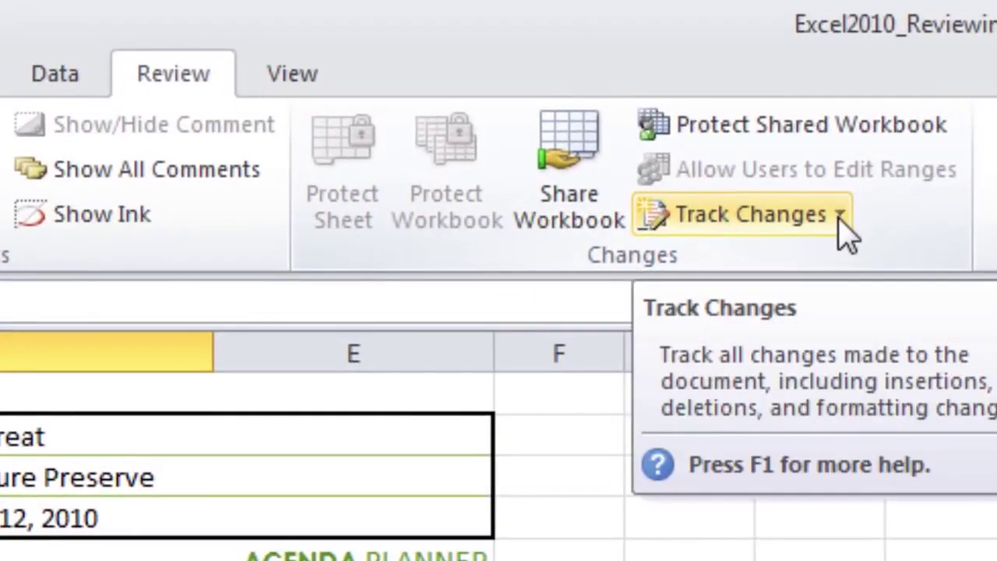
Start reviewing the not-yet-reviewed tracked changes in Accept/Reject Changes, beginning with change 1 of 3.
{"action": "left_click", "coordinate": [842, 218]}
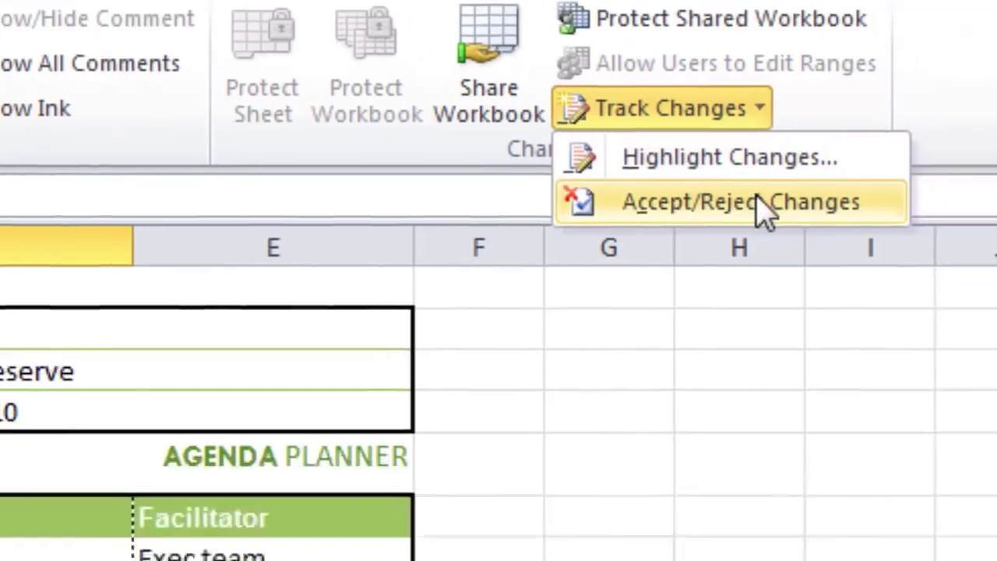
{"action": "left_click", "coordinate": [846, 310]}
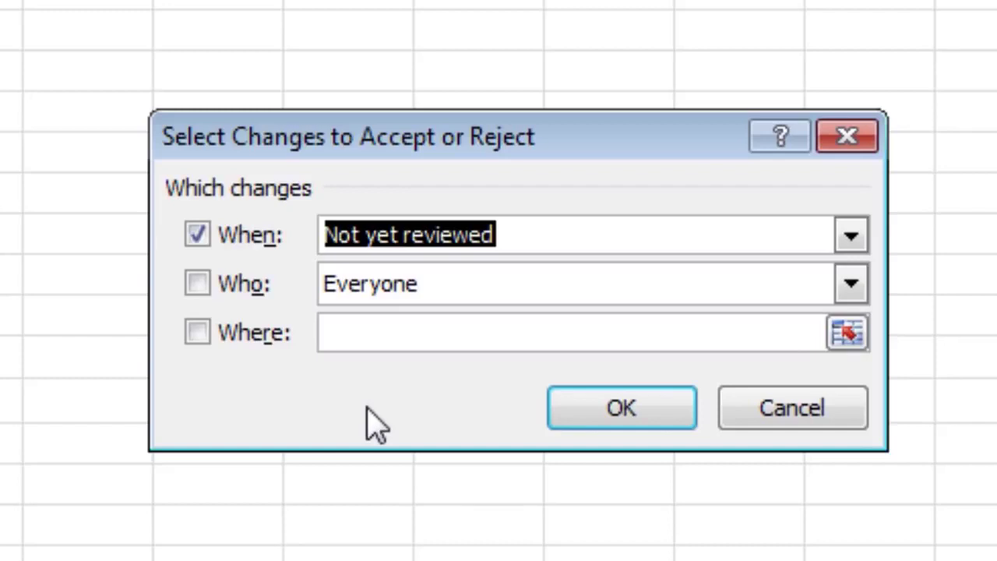
{"action": "left_click", "coordinate": [606, 423]}
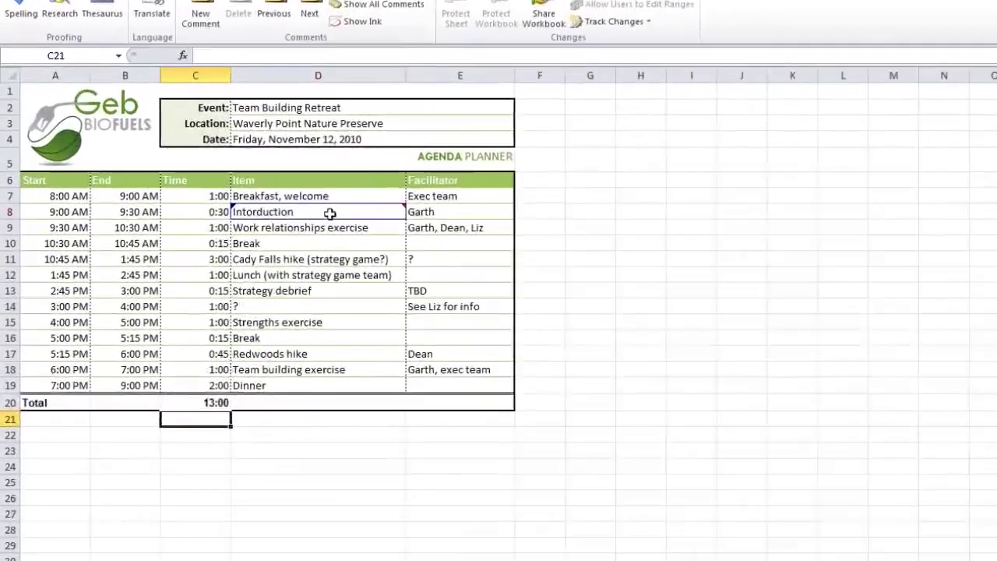
{"action": "mouse_move", "coordinate": [252, 178]}
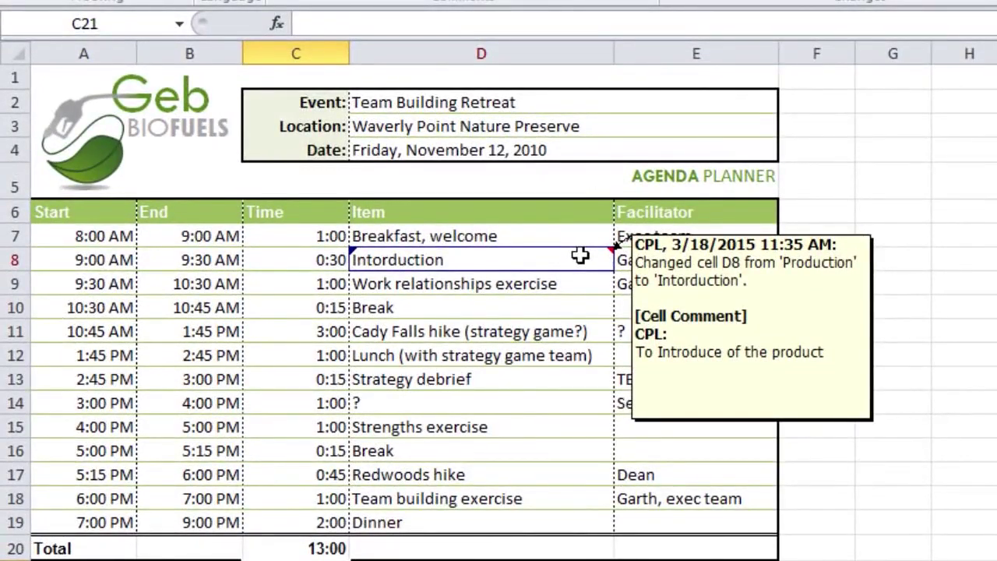
{"action": "left_click", "coordinate": [580, 256]}
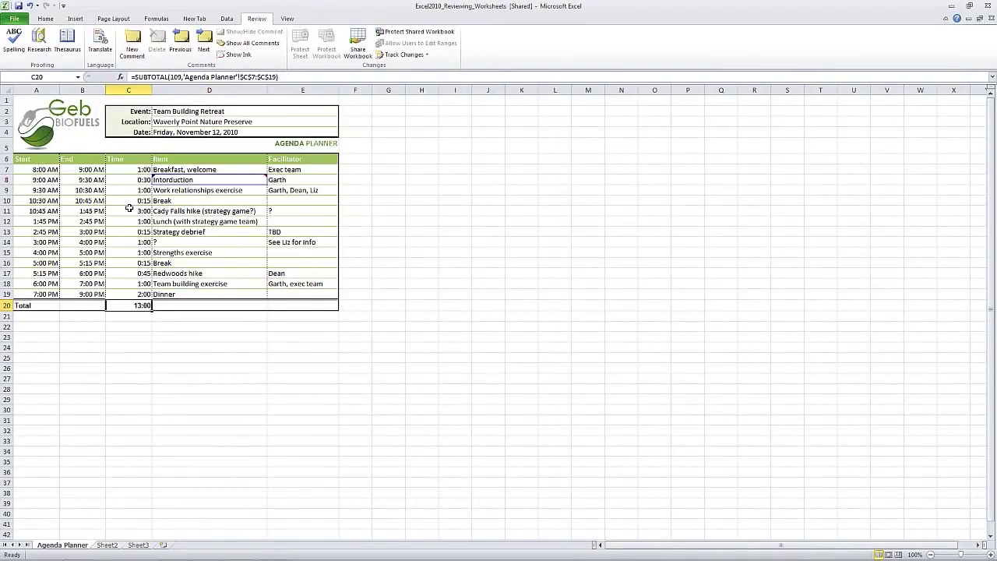
{"action": "left_click", "coordinate": [179, 169]}
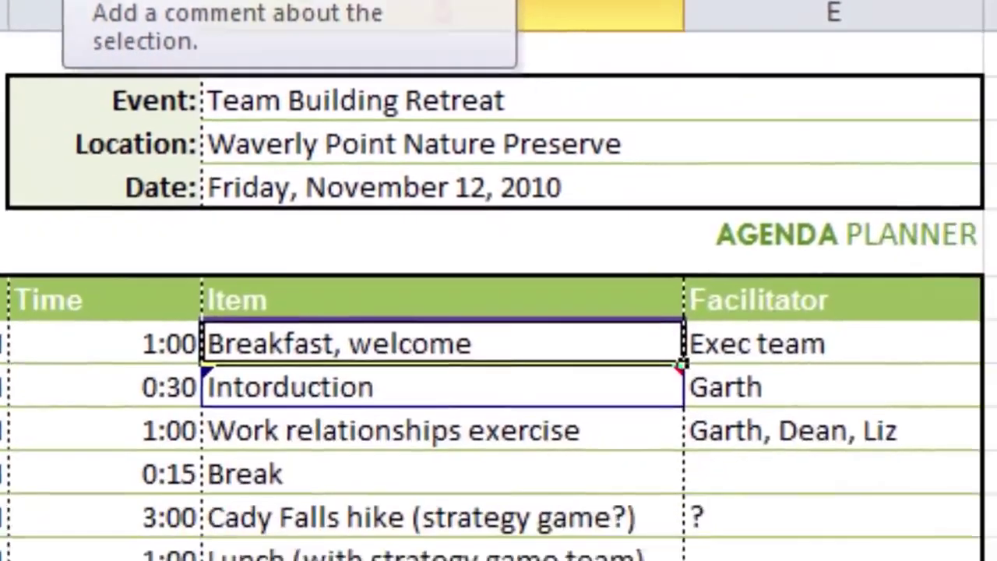
{"action": "left_click", "coordinate": [284, 101]}
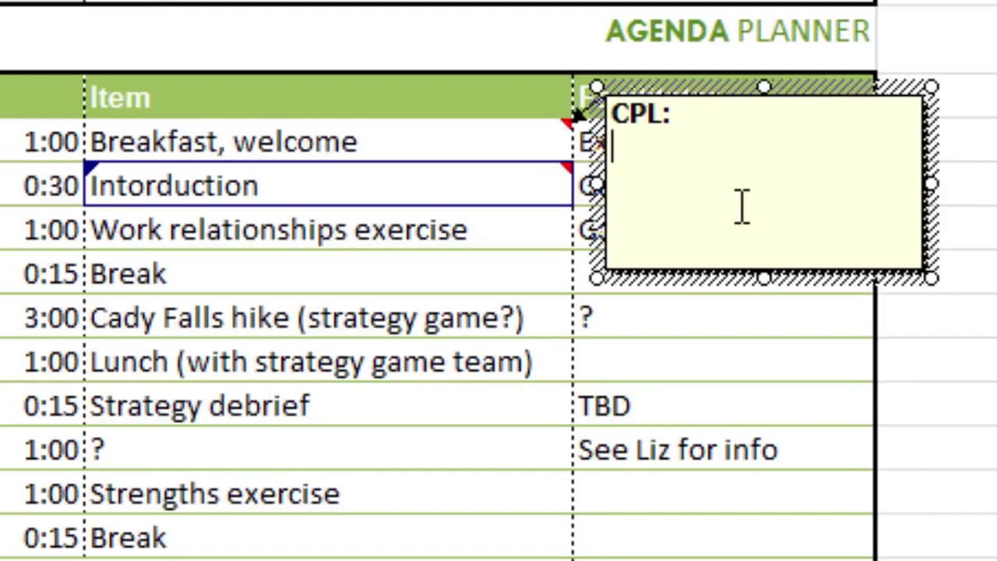
{"action": "type", "text": "We"}
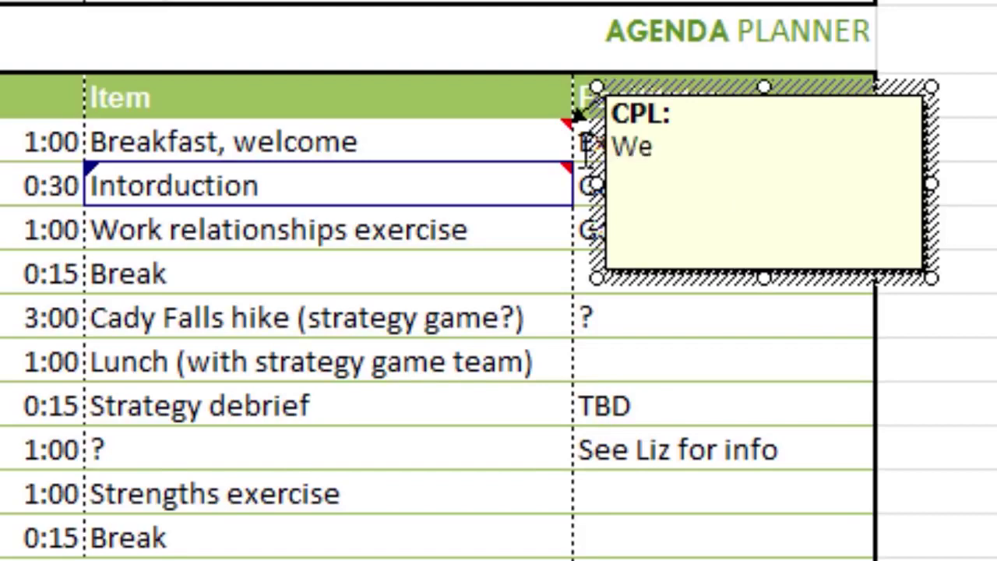
{"action": "type", "text": "lcome Presentation"}
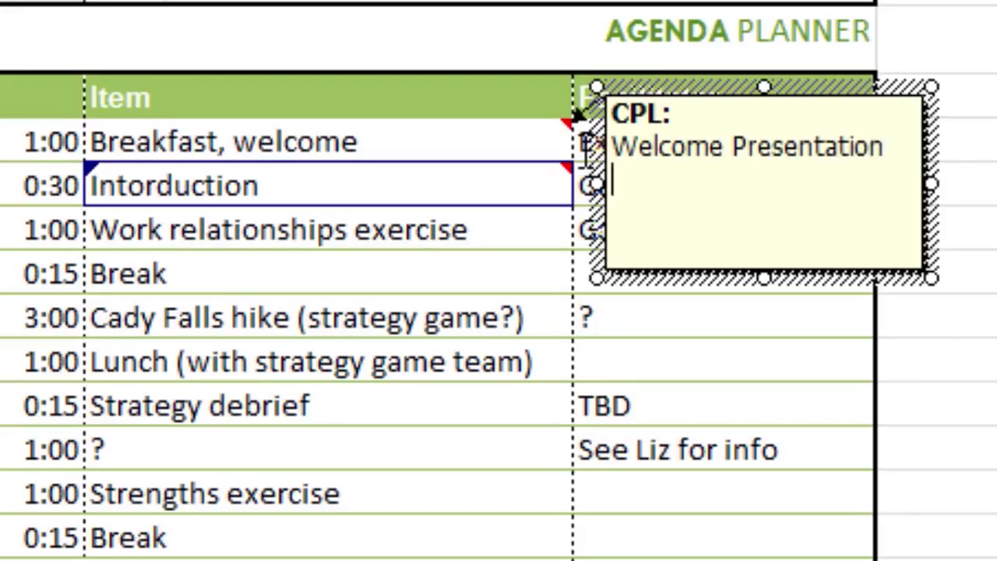
{"action": "type", "text": " on arriving"}
{"action": "left_click", "coordinate": [561, 126]}
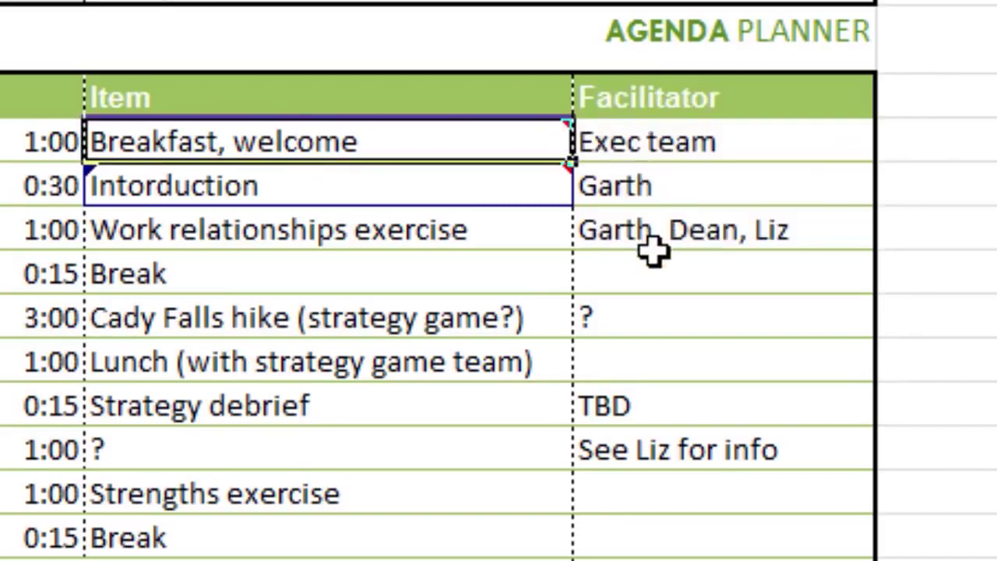
{"action": "left_click", "coordinate": [630, 181]}
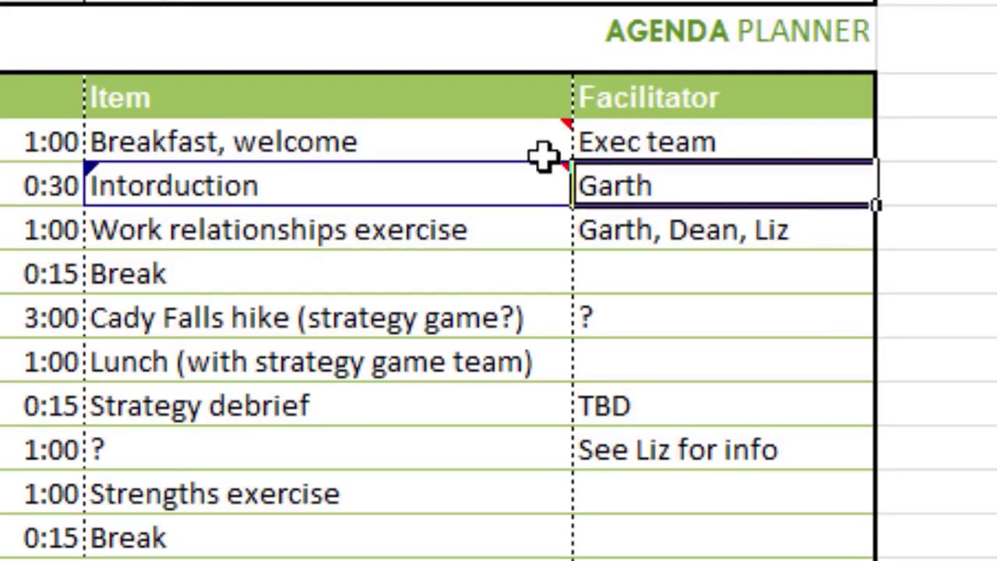
{"action": "mouse_move", "coordinate": [535, 137]}
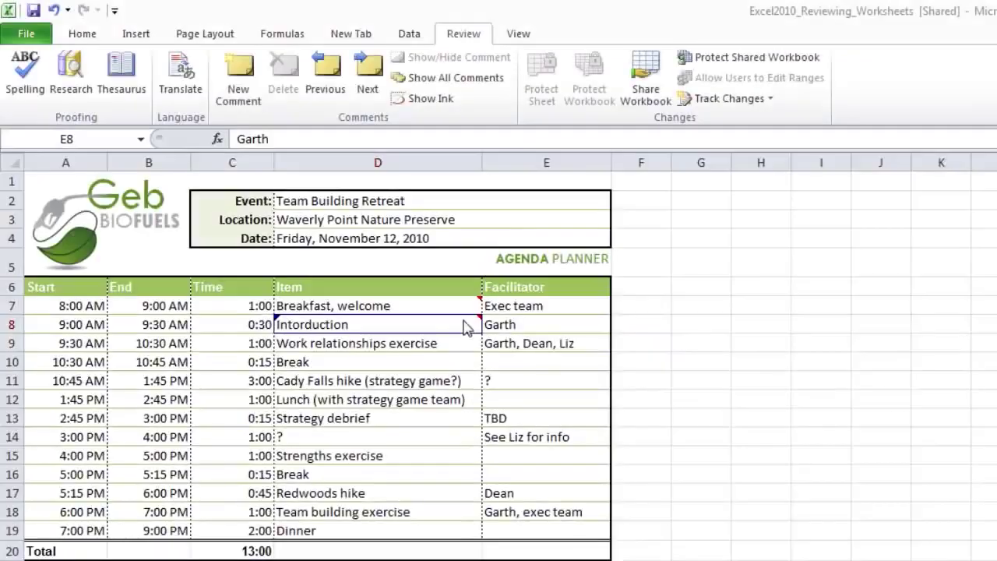
Edit the comment on the Intorduction cell D8, then select the Breakfast, welcome cell D7.
{"action": "left_click", "coordinate": [458, 323]}
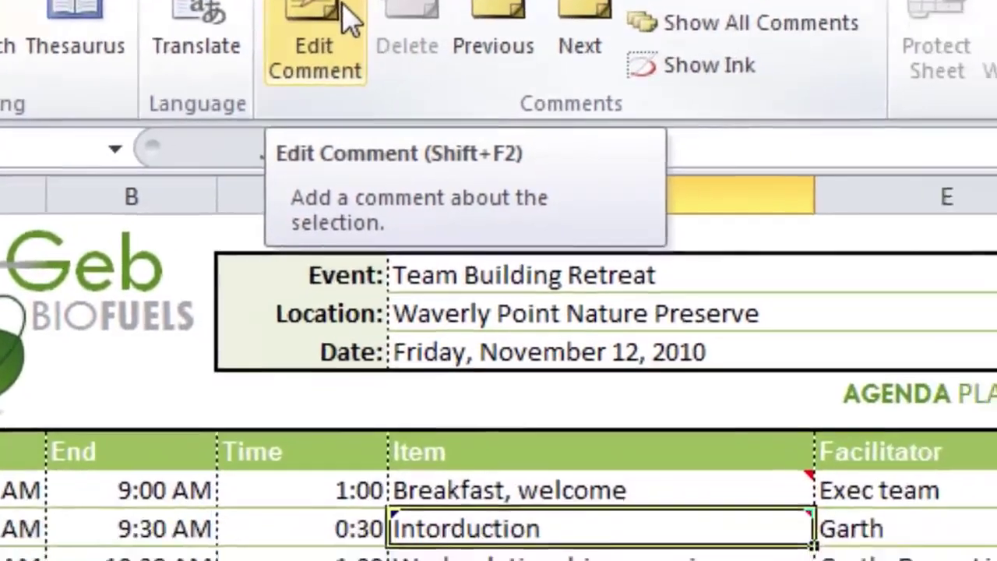
{"action": "left_click", "coordinate": [474, 129]}
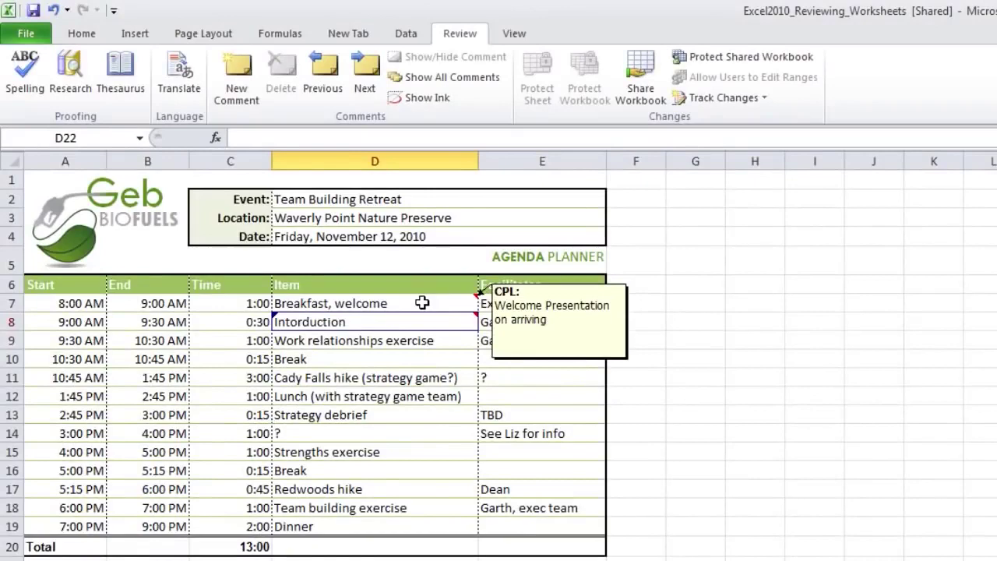
{"action": "left_click", "coordinate": [422, 302]}
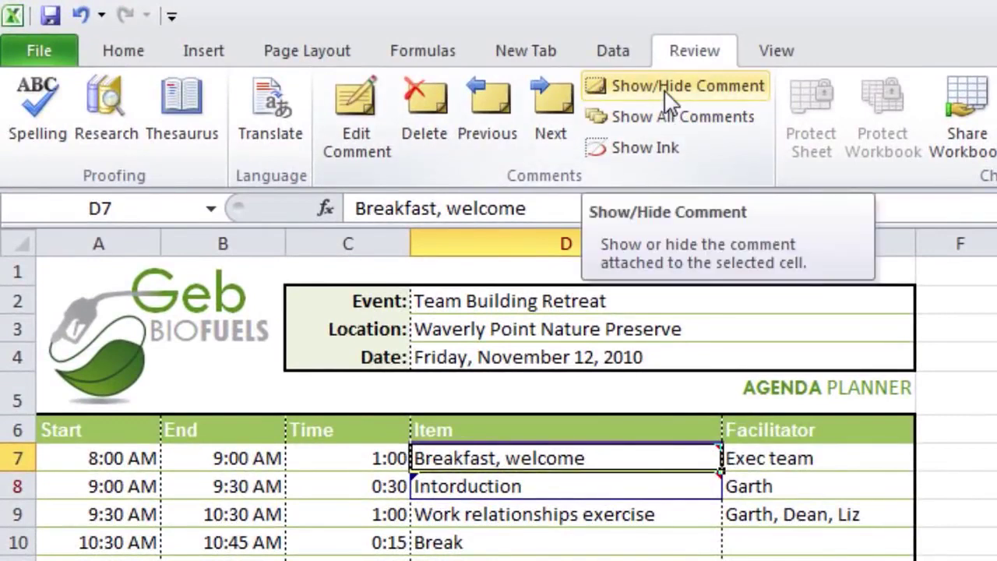
Show the Breakfast, welcome comment in D7, then delete it.
{"action": "left_click", "coordinate": [667, 94]}
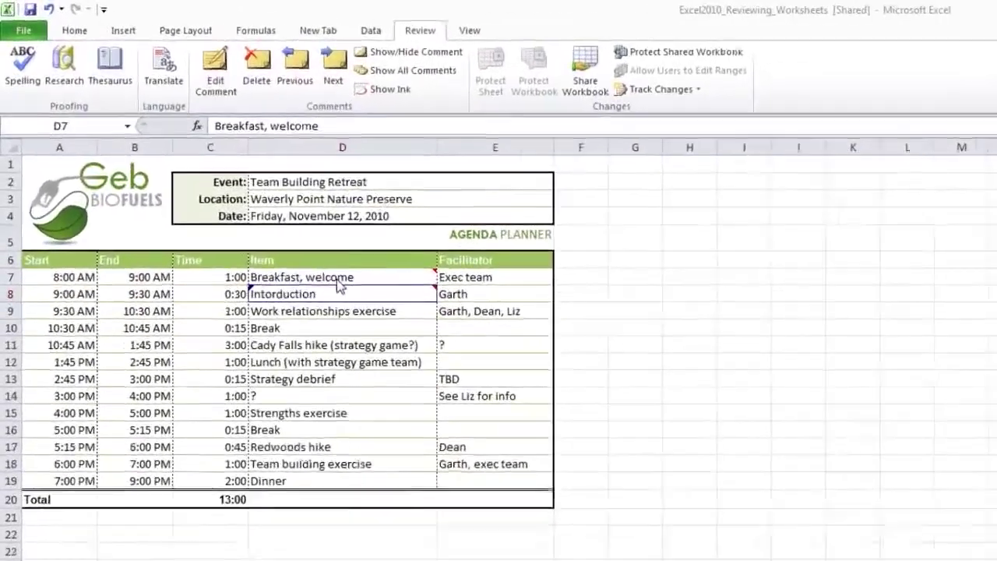
{"action": "mouse_move", "coordinate": [421, 309]}
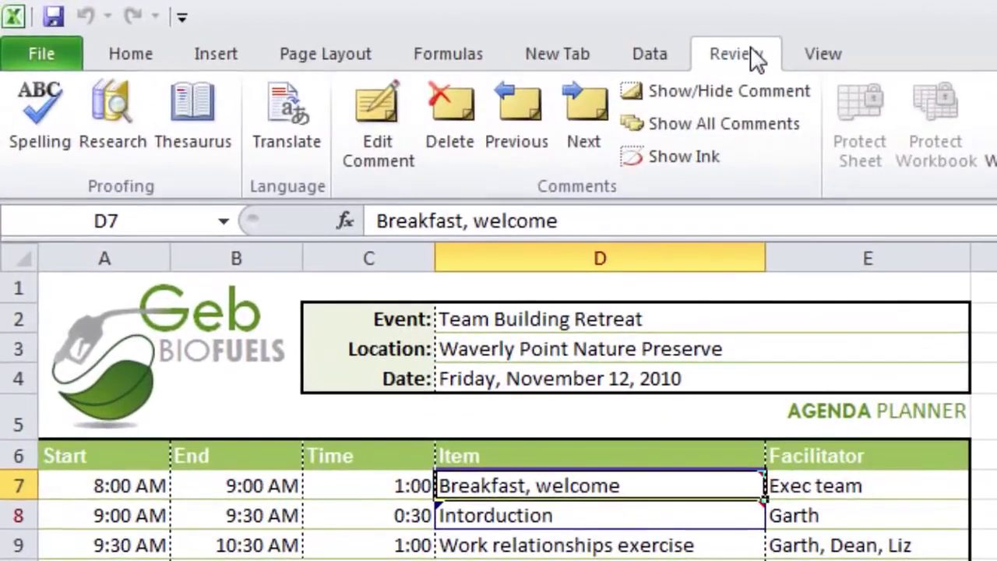
{"action": "left_click", "coordinate": [445, 114]}
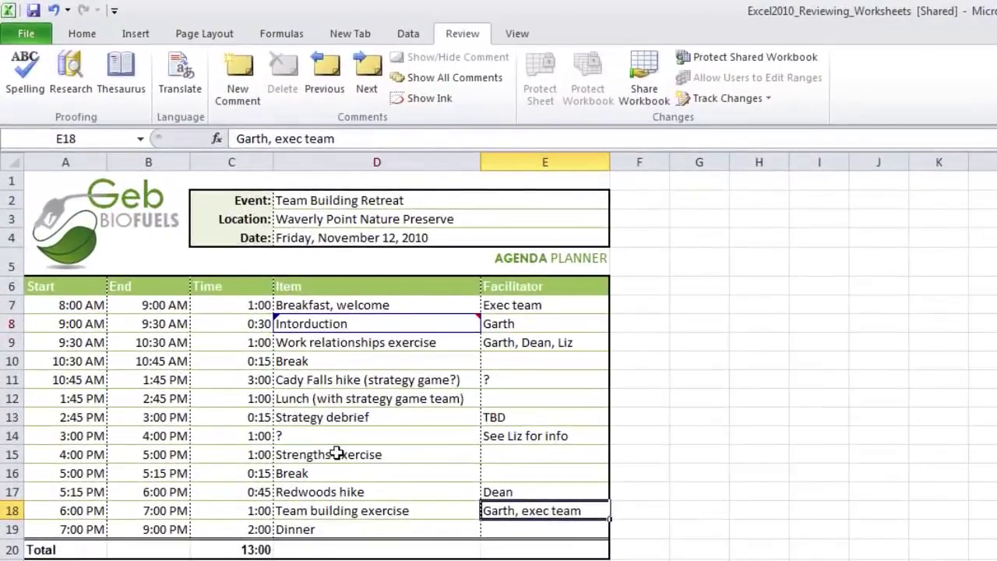
Select the Strengths exercise item cell on the agenda sheet.
{"action": "left_click", "coordinate": [339, 454]}
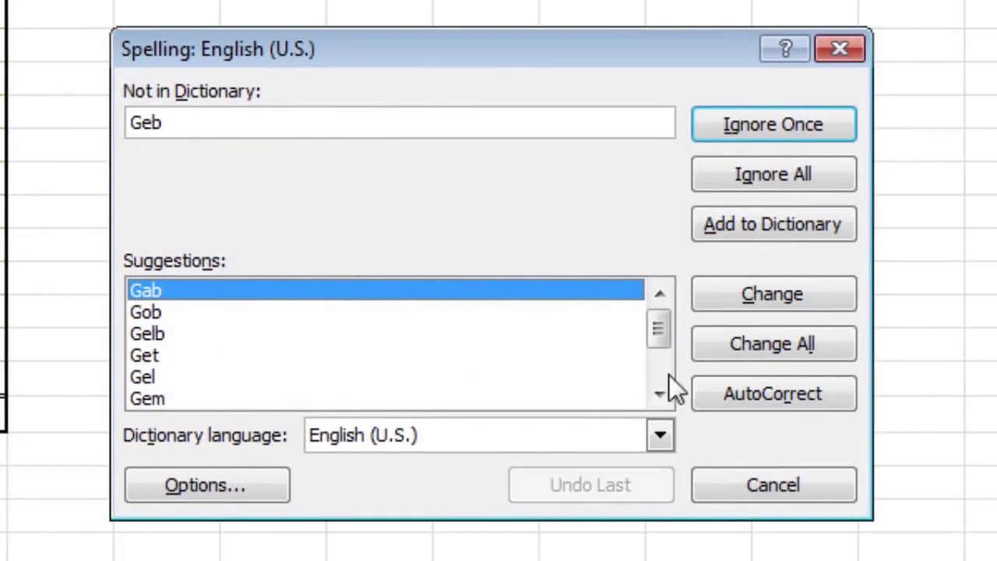
{"action": "mouse_move", "coordinate": [660, 329]}
{"action": "left_mouse_down"}
{"action": "mouse_move", "coordinate": [657, 367]}
{"action": "mouse_move", "coordinate": [660, 333]}
{"action": "left_mouse_up"}
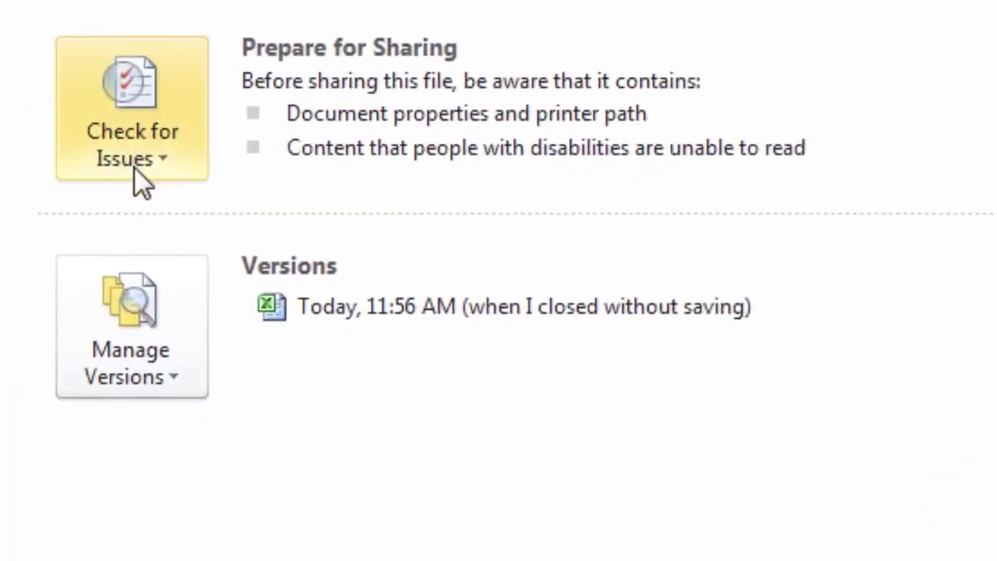
Run the Document Inspector with Custom XML Data and Hidden Rows and Columns excluded.
{"action": "left_click", "coordinate": [168, 170]}
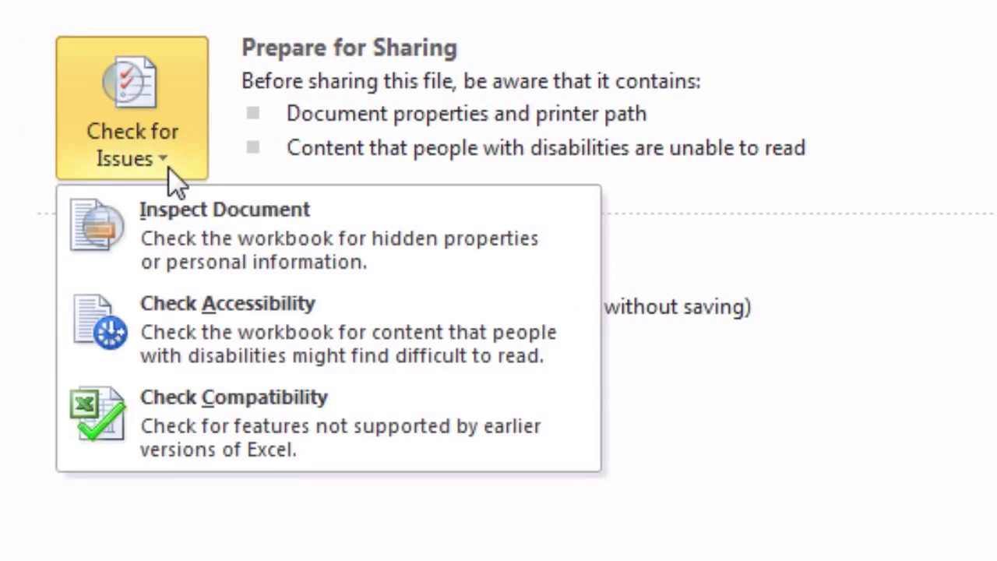
{"action": "left_click", "coordinate": [242, 253]}
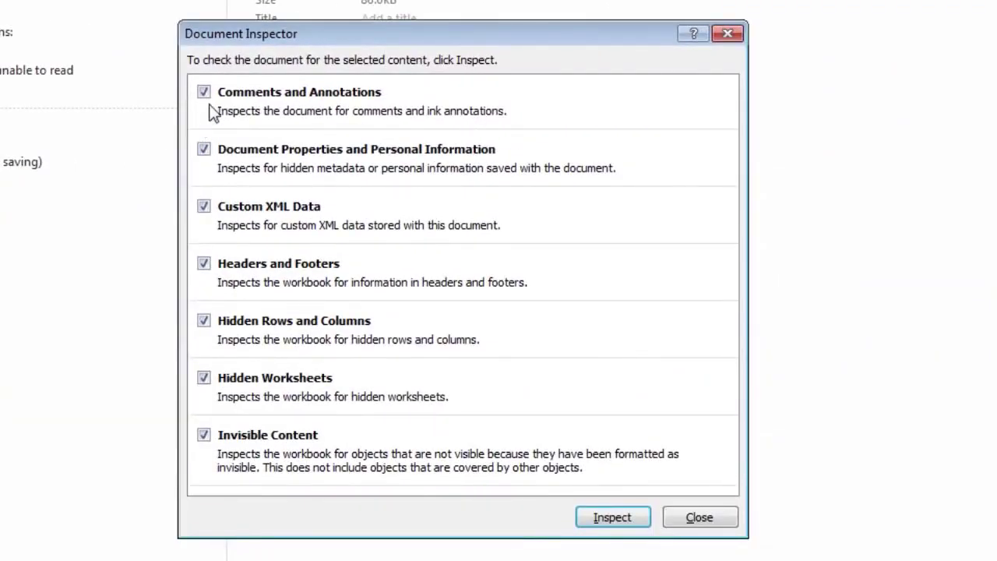
{"action": "left_click", "coordinate": [203, 206]}
{"action": "left_click", "coordinate": [204, 323]}
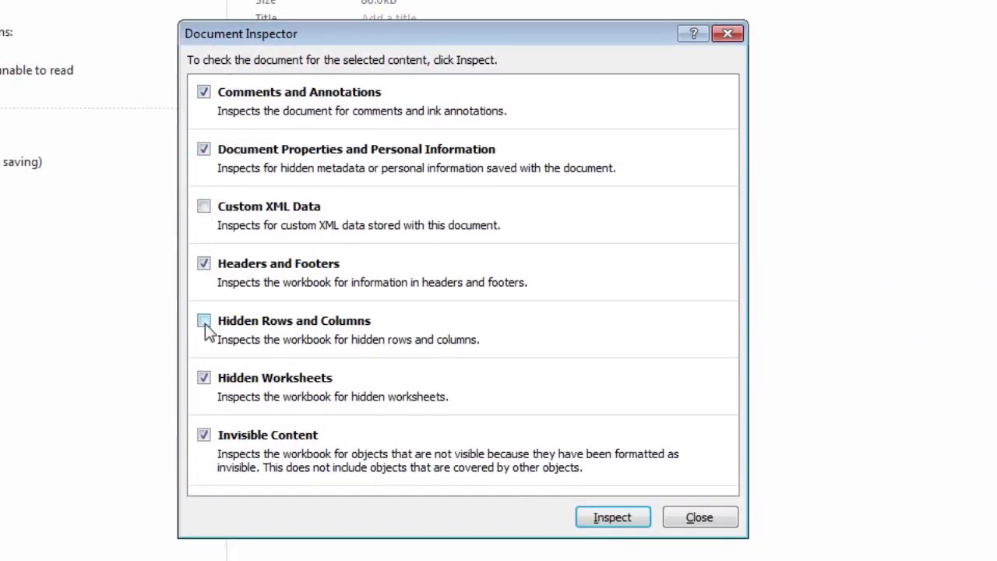
{"action": "left_click", "coordinate": [614, 519]}
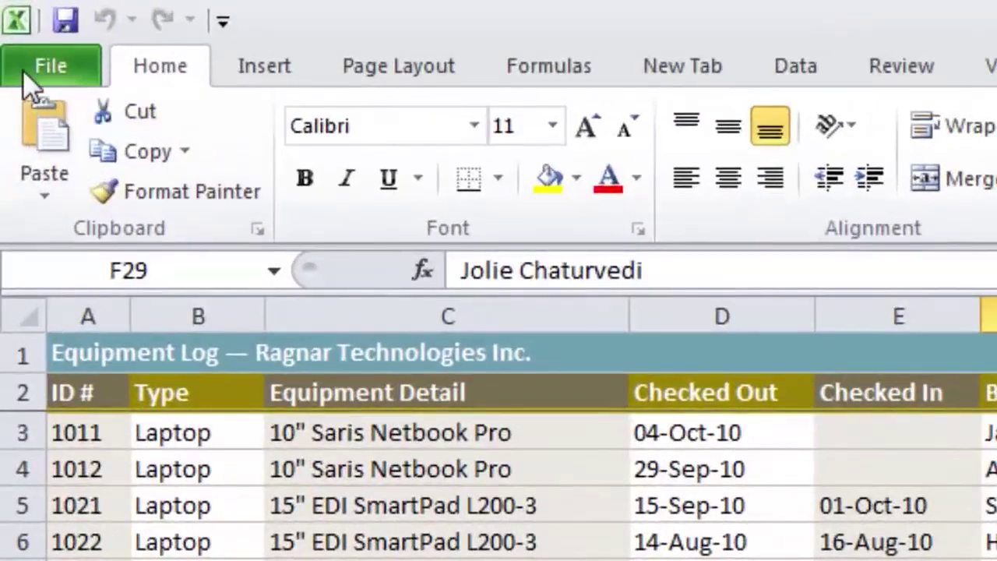
Show the workbook's Info page and expand the Protect Workbook options.
{"action": "left_click", "coordinate": [25, 81]}
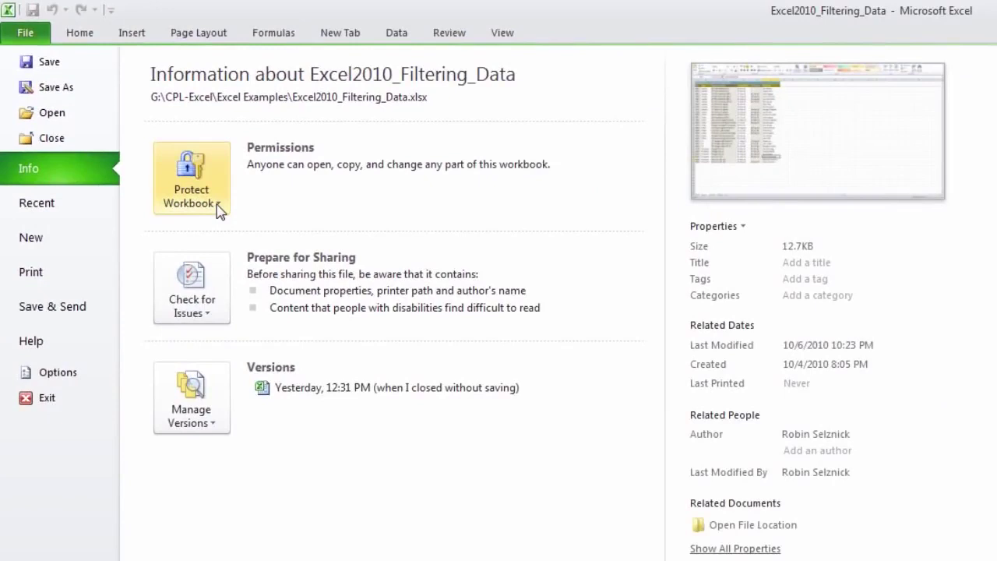
{"action": "left_click", "coordinate": [219, 207]}
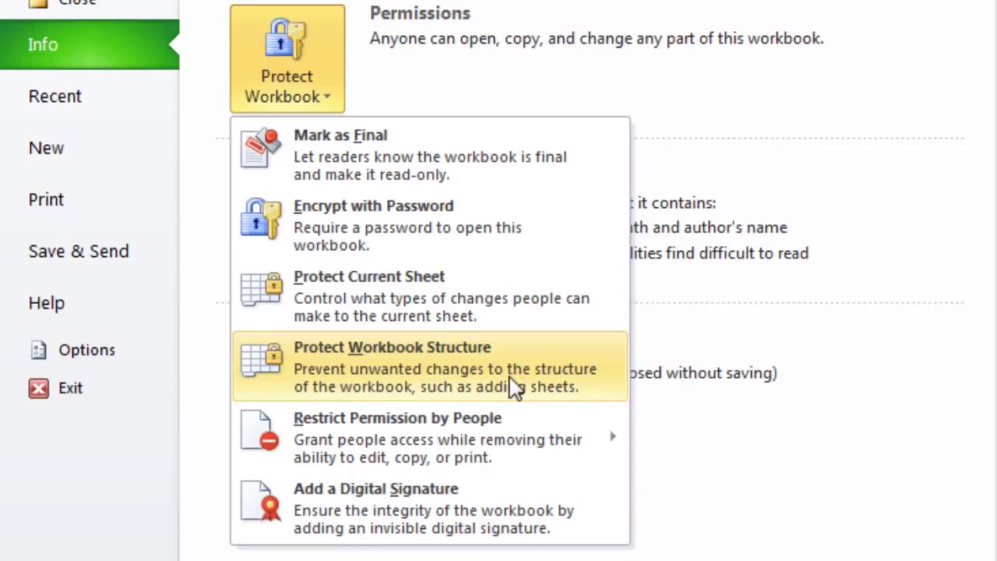
{"action": "mouse_move", "coordinate": [526, 441]}
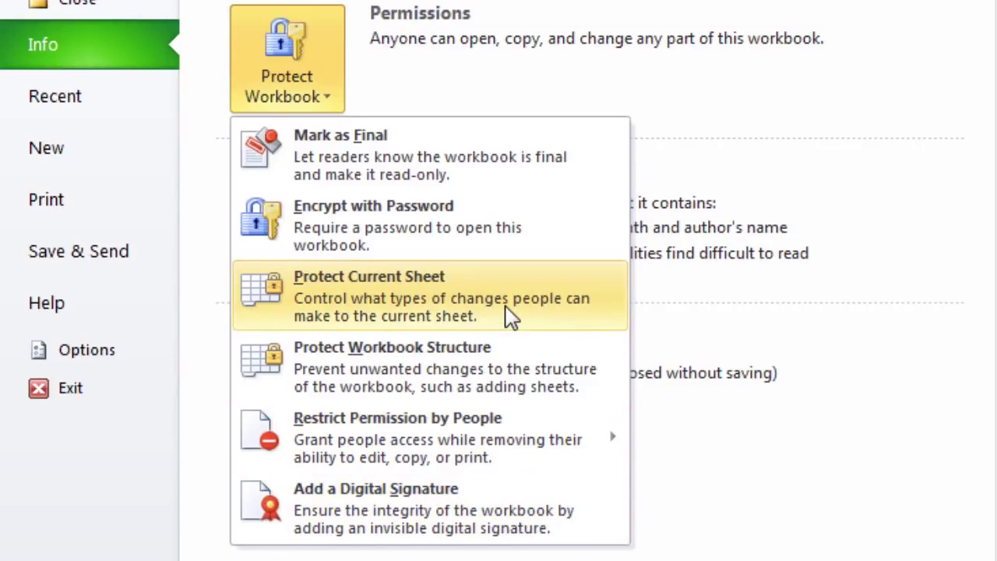
Protect the current sheet without a password, allowing only selection of locked and unlocked cells.
{"action": "left_click", "coordinate": [508, 315]}
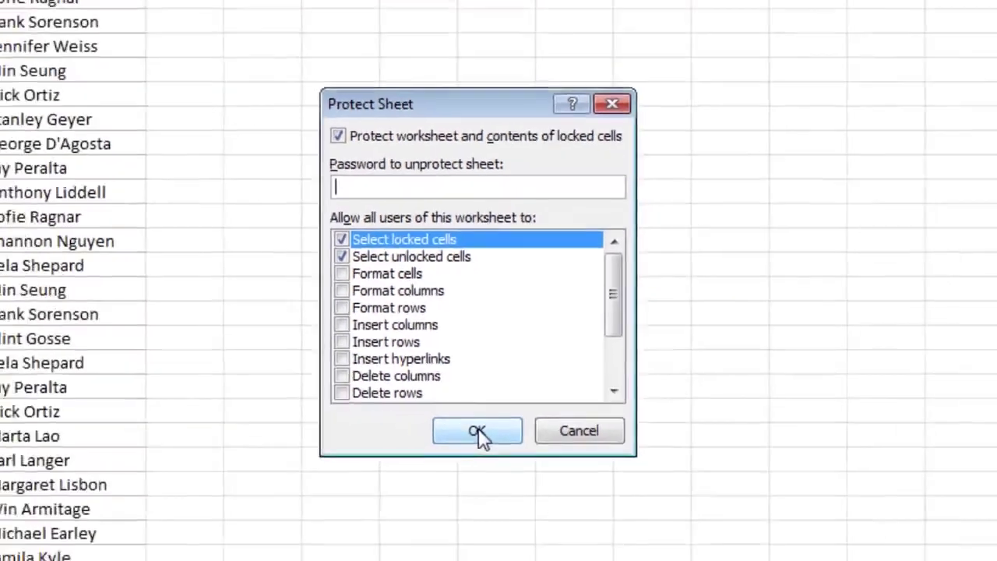
{"action": "left_click", "coordinate": [479, 431]}
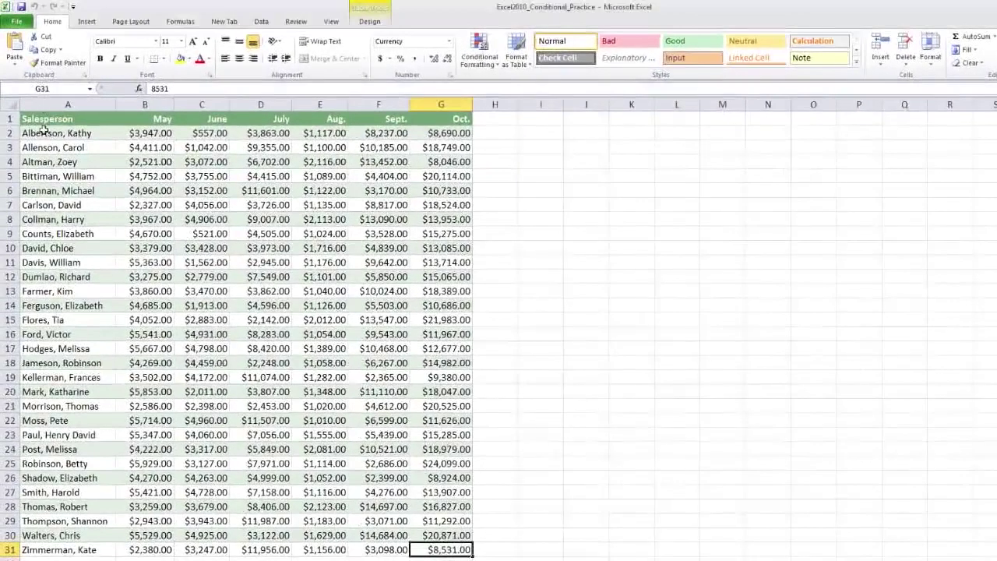
Select the monthly amounts table A1:G23 and open the Conditional Formatting menu.
{"action": "left_click", "coordinate": [36, 123]}
{"action": "mouse_move", "coordinate": [37, 123]}
{"action": "left_mouse_down"}
{"action": "mouse_move", "coordinate": [433, 440]}
{"action": "mouse_move", "coordinate": [427, 550]}
{"action": "left_mouse_up"}
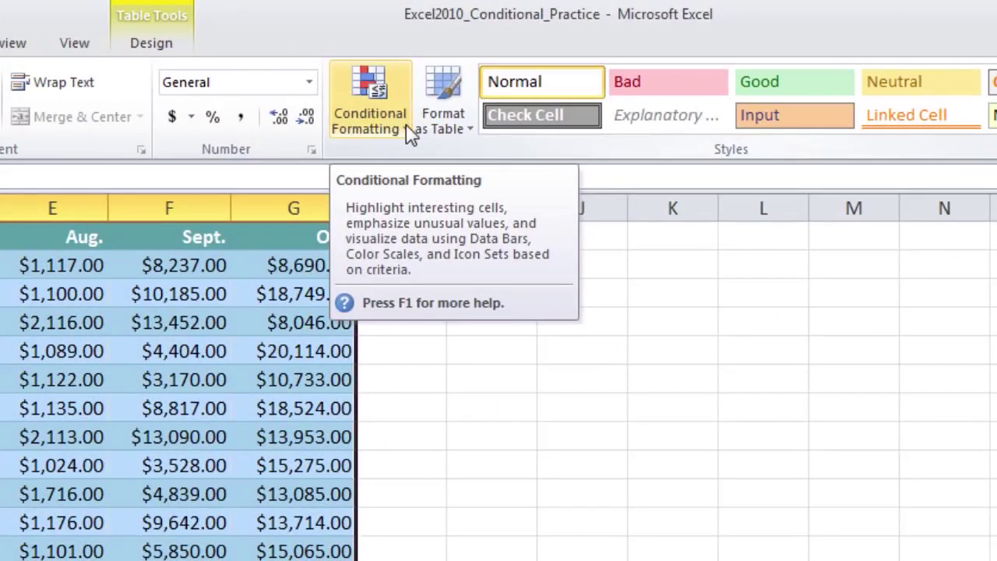
{"action": "left_click", "coordinate": [406, 124]}
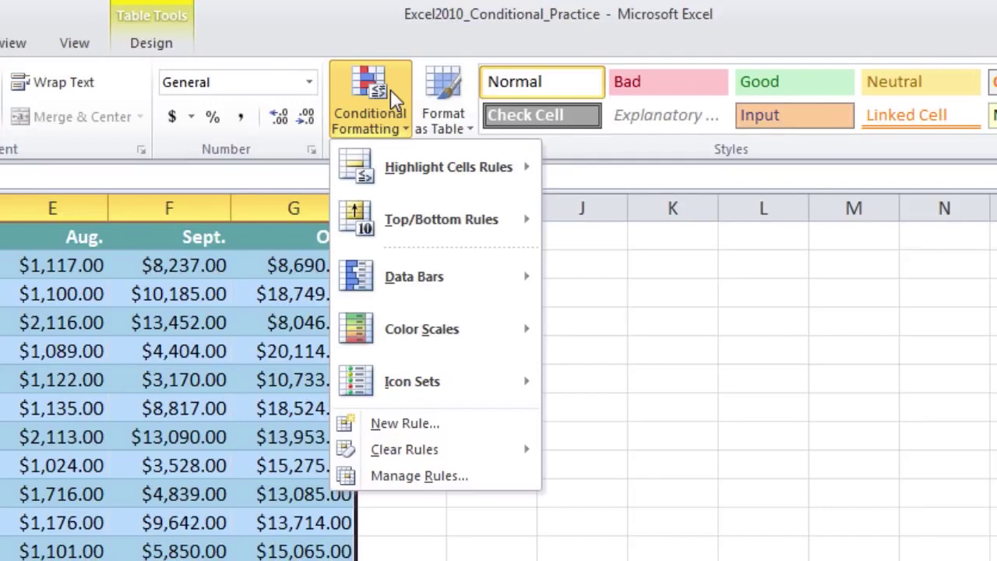
Bring up the Highlight Cells Rules submenu under Conditional Formatting.
{"action": "mouse_move", "coordinate": [421, 176]}
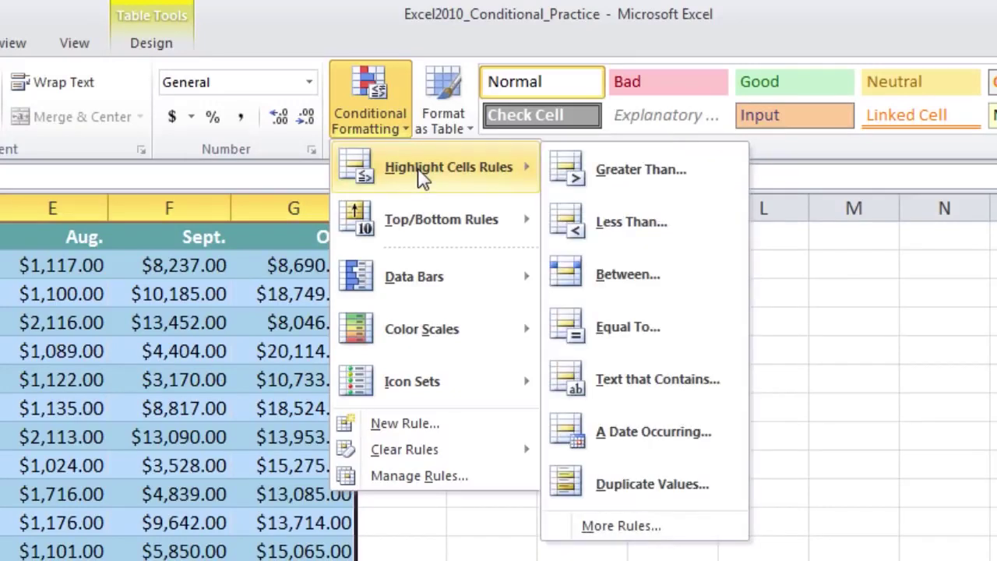
{"action": "mouse_move", "coordinate": [439, 246]}
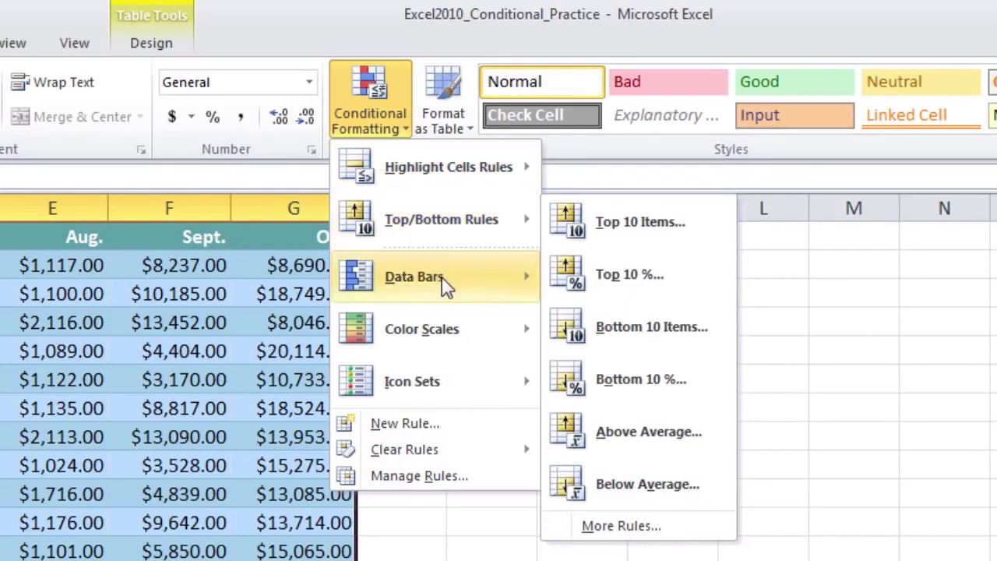
{"action": "mouse_move", "coordinate": [446, 289]}
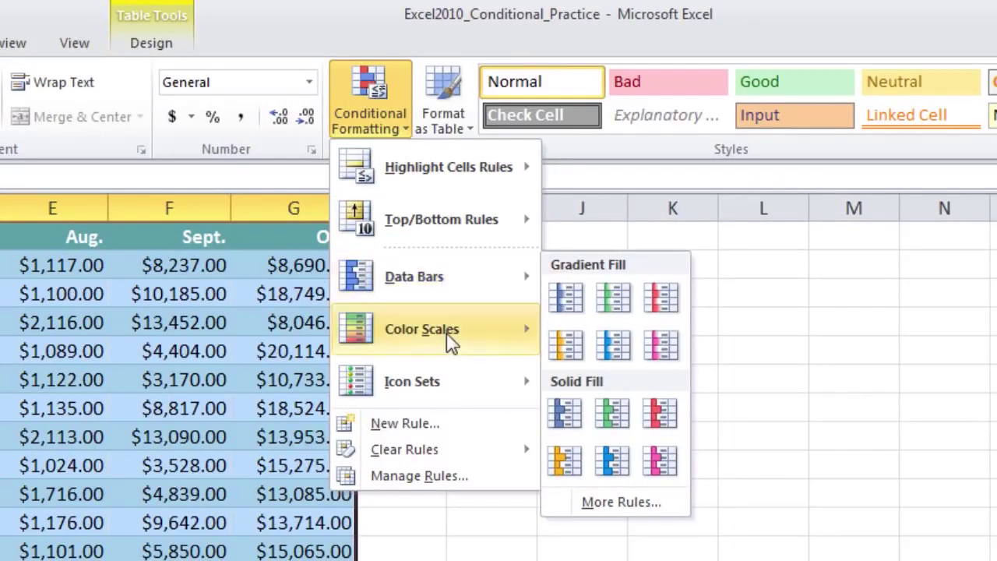
{"action": "mouse_move", "coordinate": [450, 386]}
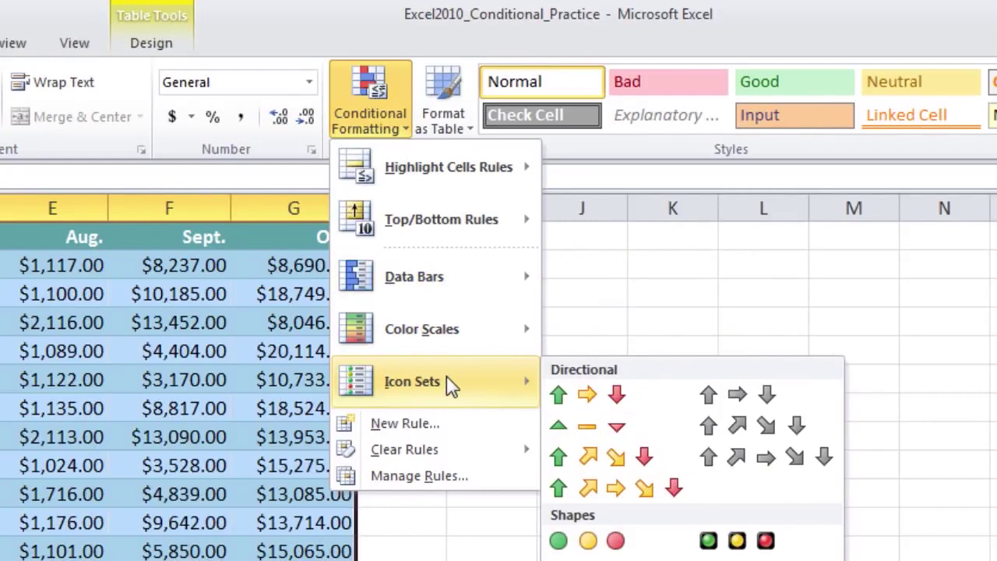
{"action": "mouse_move", "coordinate": [449, 450]}
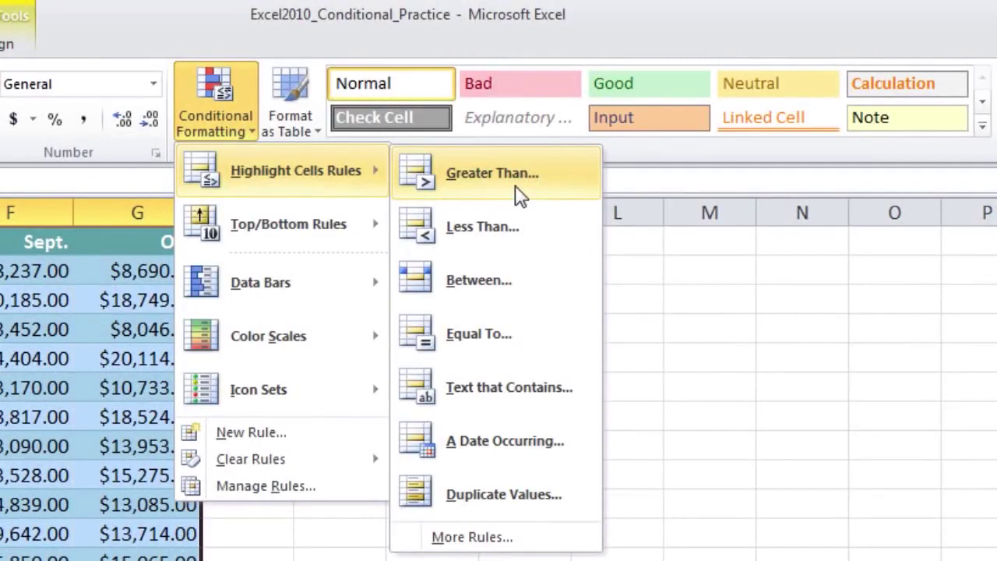
{"action": "left_click", "coordinate": [520, 197]}
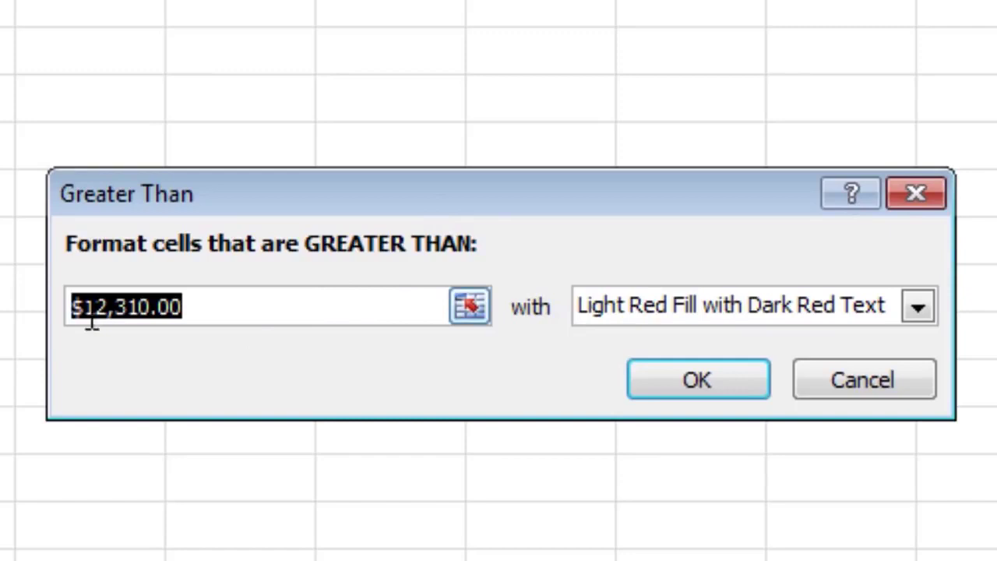
{"action": "left_click", "coordinate": [117, 316]}
{"action": "left_click_drag", "start_coordinate": [95, 310], "coordinate": [114, 316]}
{"action": "type", "text": ","}
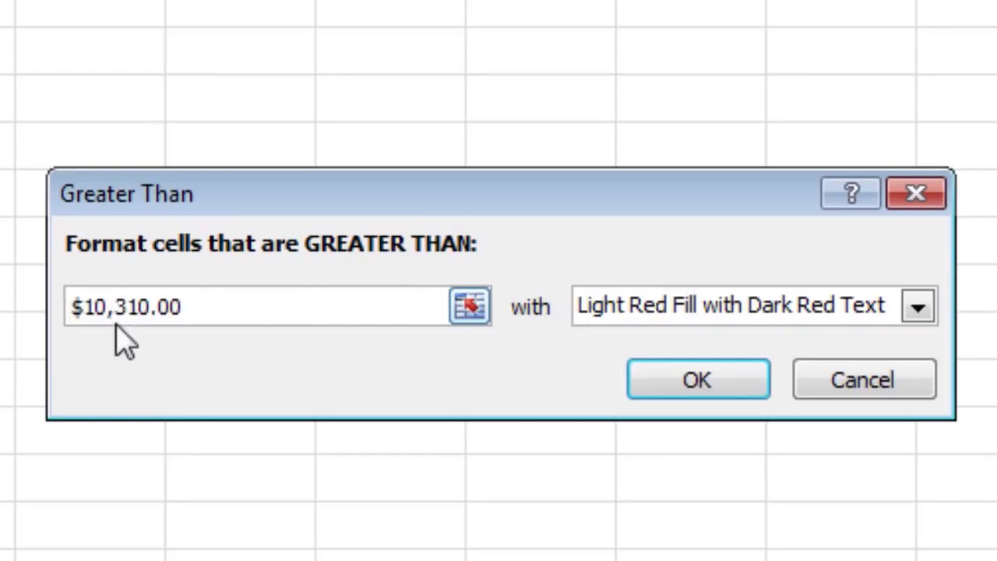
{"action": "left_click_drag", "start_coordinate": [117, 306], "coordinate": [155, 310]}
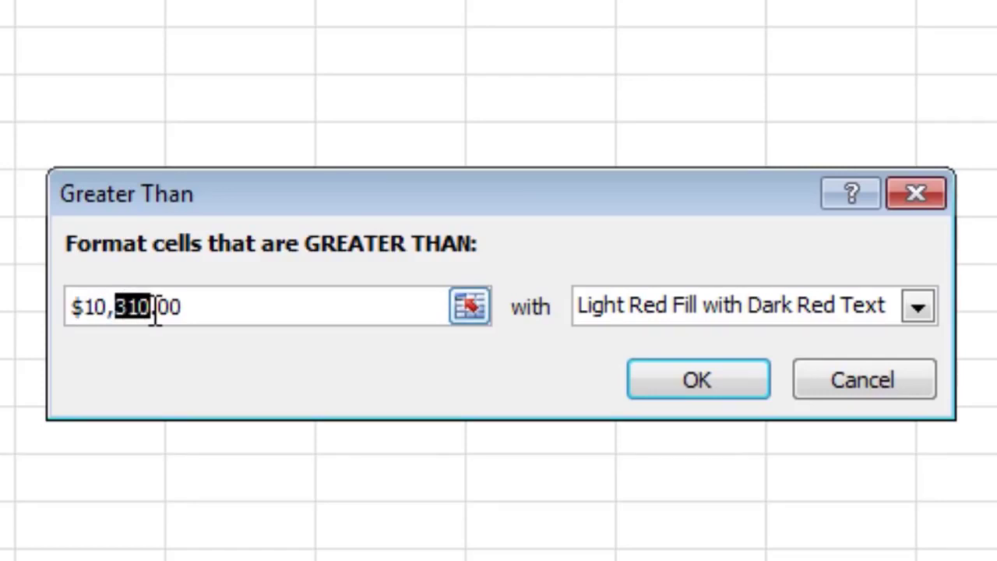
{"action": "type", "text": "000"}
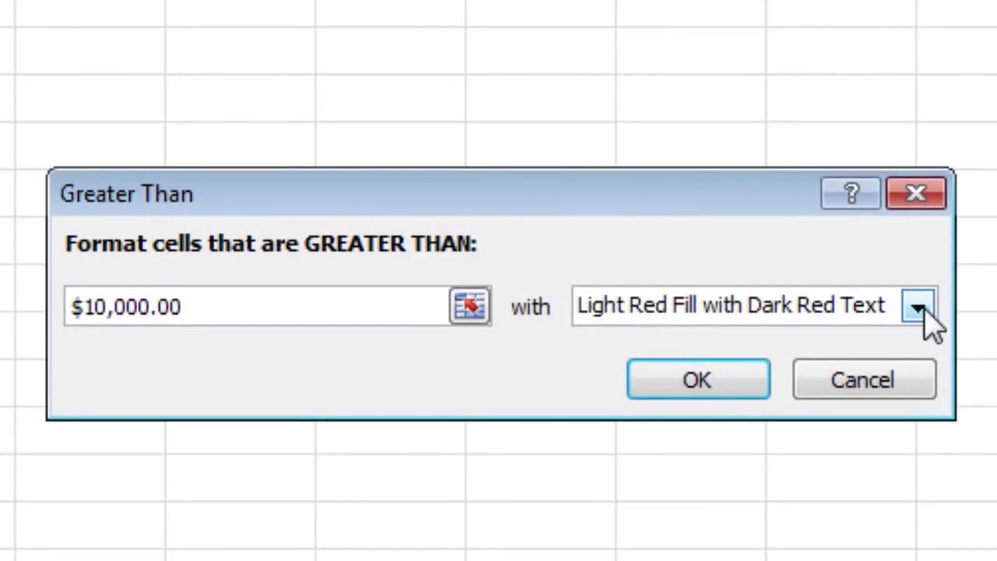
{"action": "left_click", "coordinate": [919, 309]}
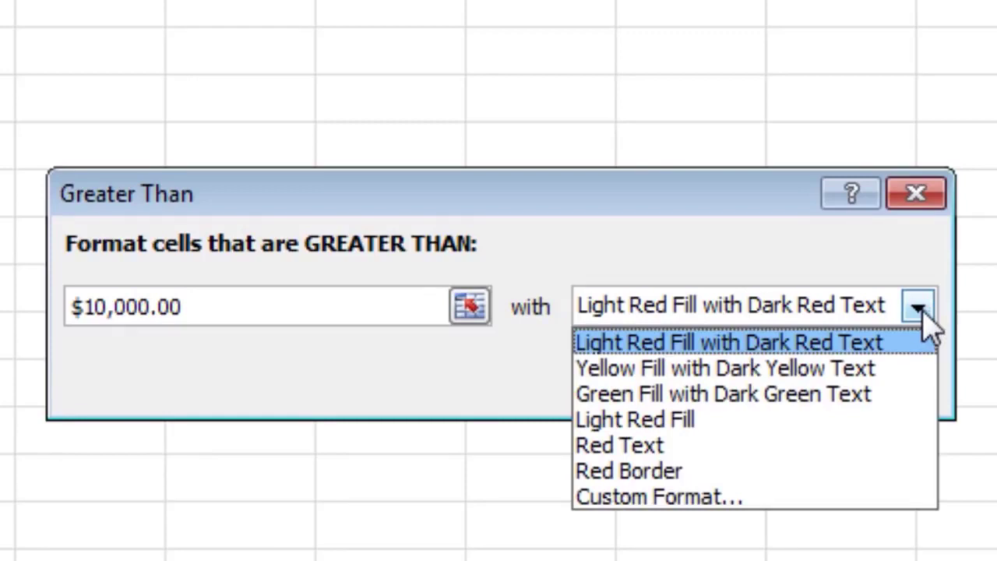
{"action": "left_click", "coordinate": [883, 370]}
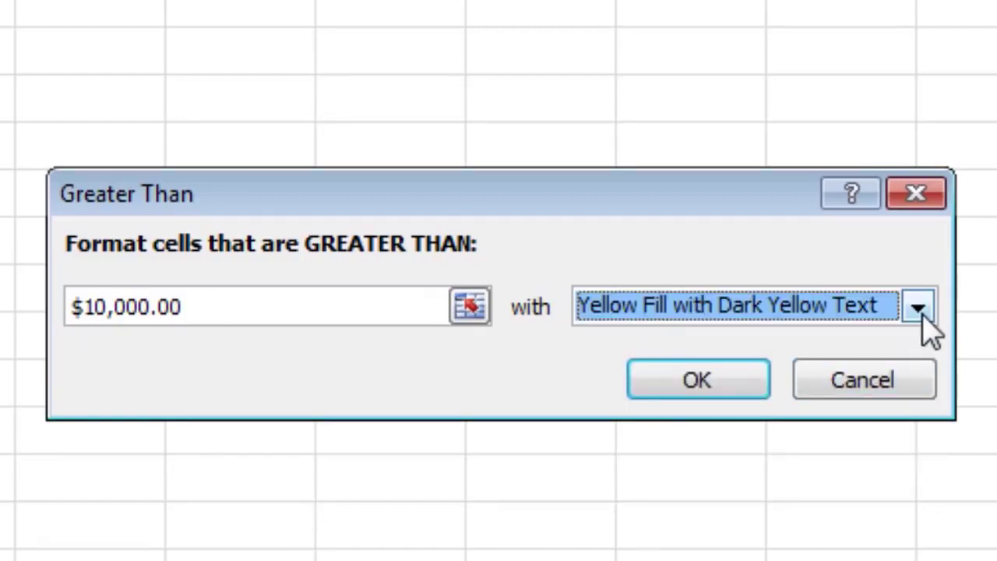
{"action": "left_click", "coordinate": [919, 313]}
{"action": "left_click", "coordinate": [780, 419]}
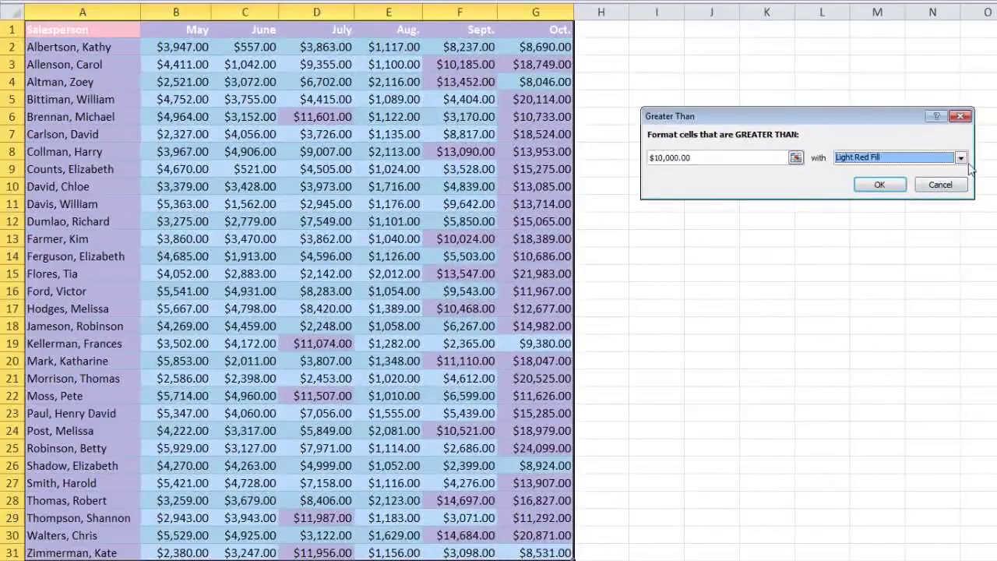
{"action": "left_click", "coordinate": [961, 159]}
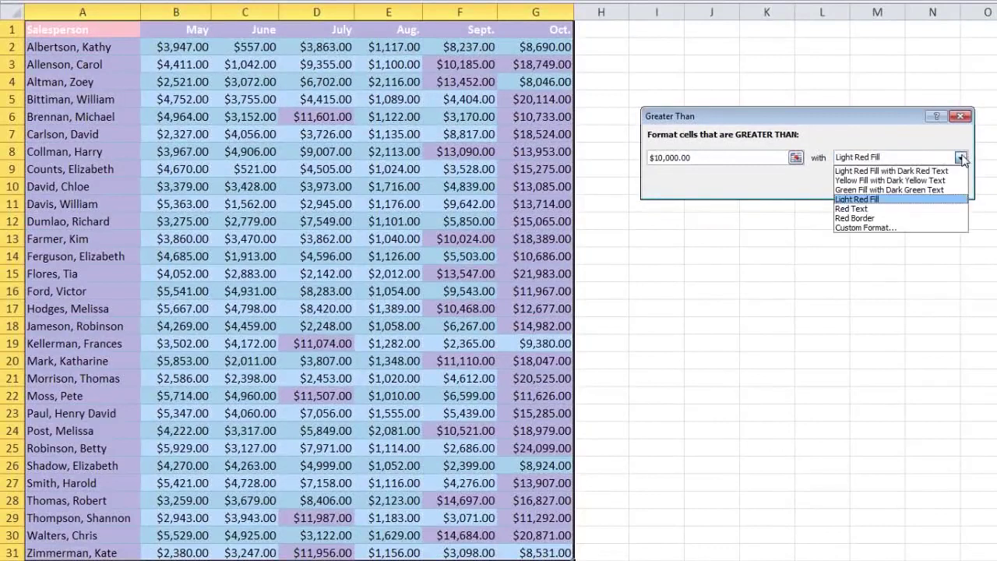
{"action": "left_click", "coordinate": [883, 219]}
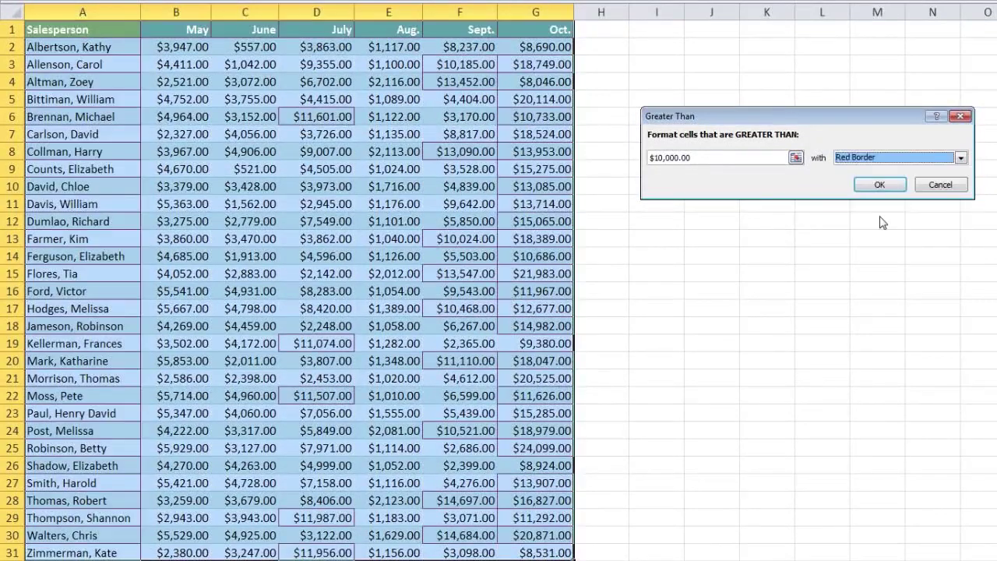
{"action": "left_click", "coordinate": [960, 159]}
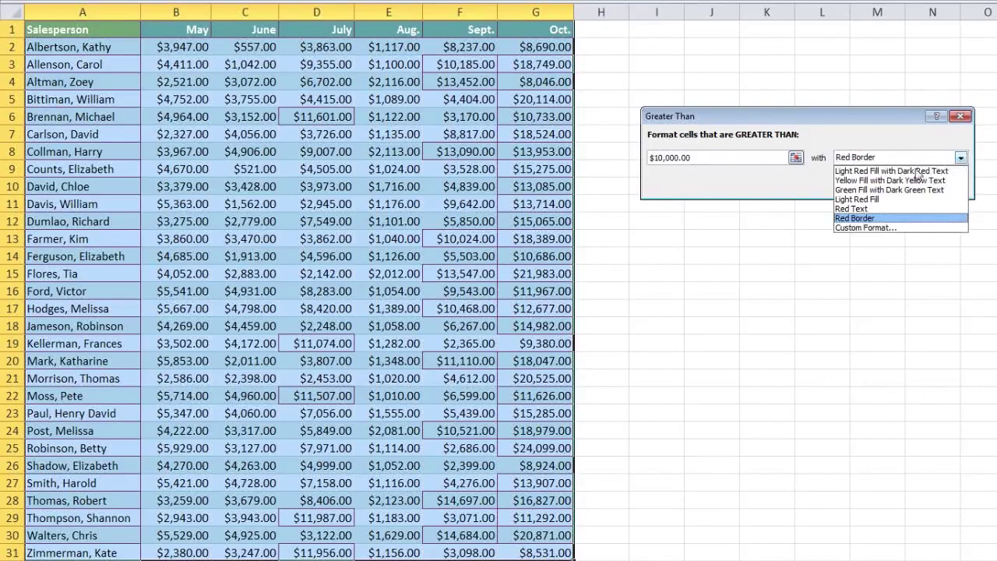
{"action": "left_click", "coordinate": [886, 190]}
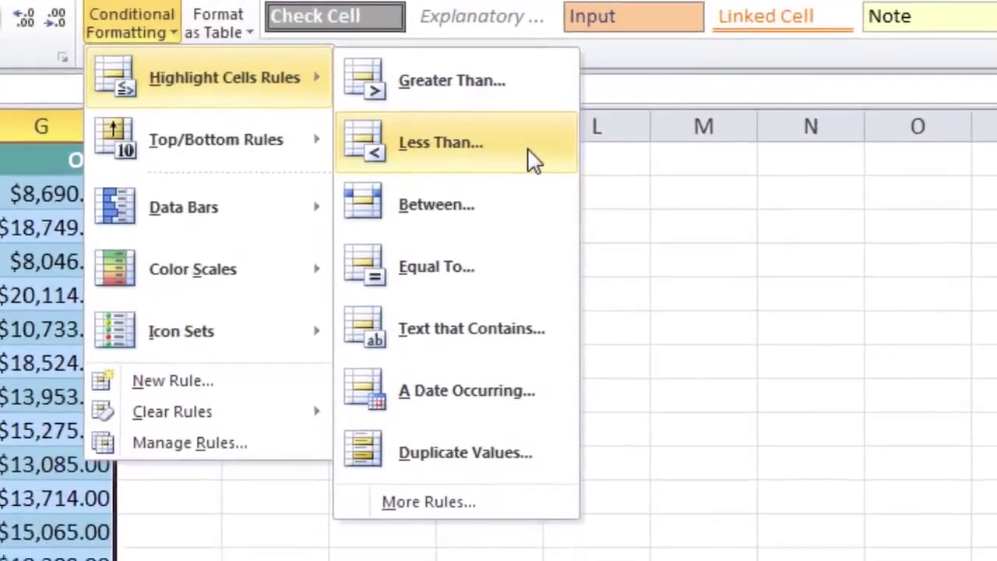
{"action": "left_click", "coordinate": [570, 241]}
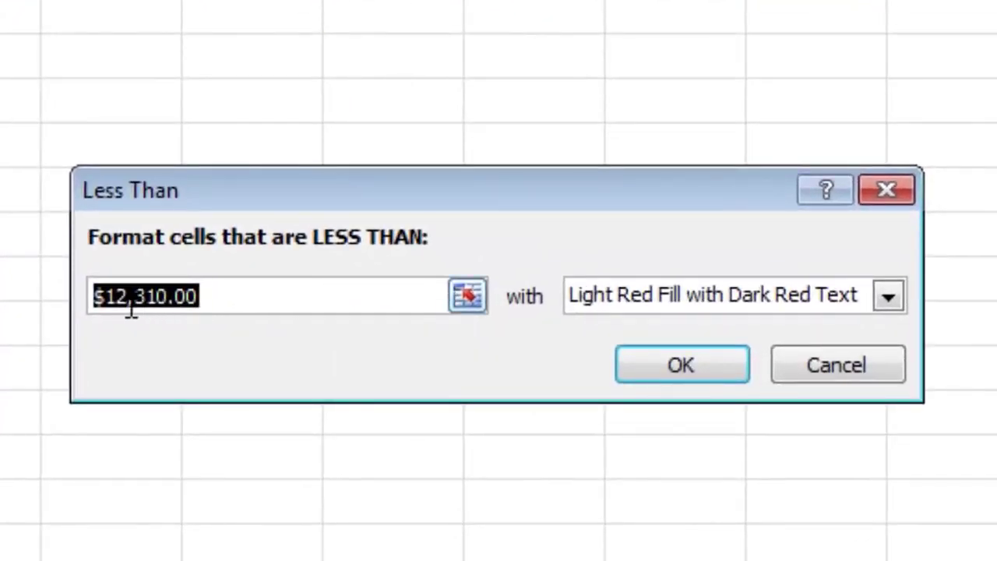
{"action": "left_click_drag", "start_coordinate": [123, 310], "coordinate": [113, 310]}
{"action": "key", "text": "Delete"}
{"action": "type", "text": "4"}
{"action": "left_click_drag", "start_coordinate": [145, 310], "coordinate": [141, 312]}
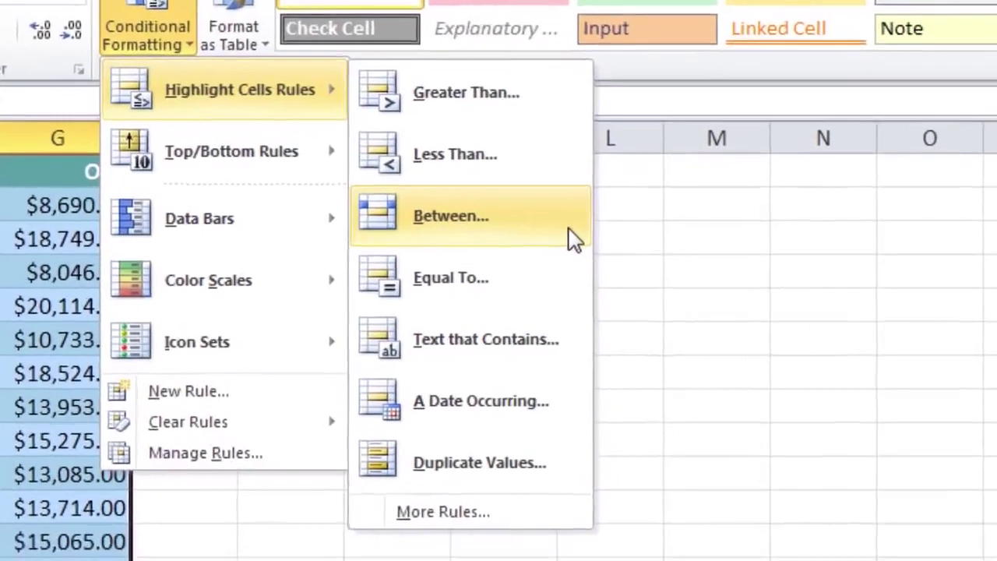
{"action": "left_click", "coordinate": [568, 228]}
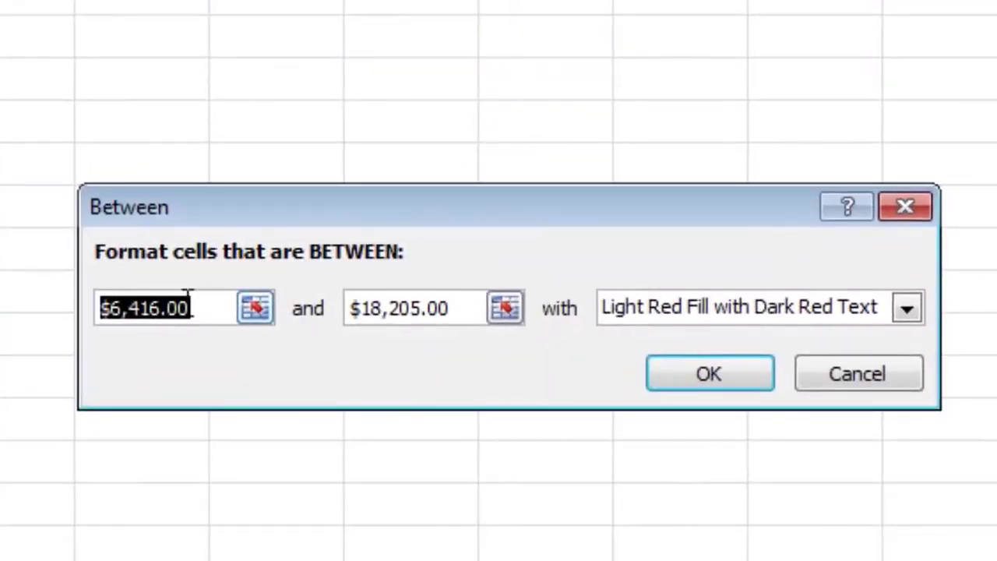
{"action": "left_click_drag", "start_coordinate": [119, 320], "coordinate": [115, 327]}
{"action": "type", "text": "3"}
{"action": "left_click", "coordinate": [381, 309]}
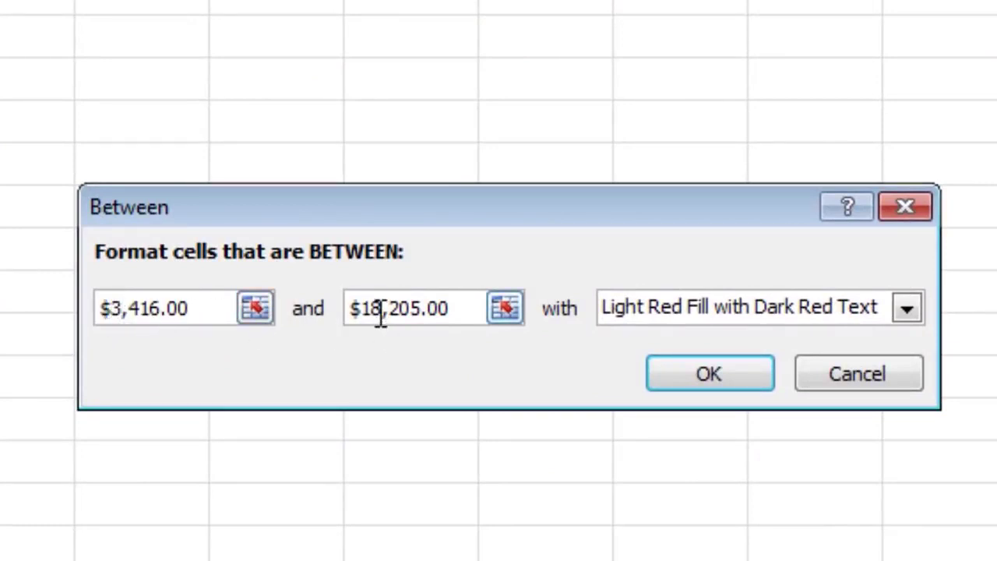
{"action": "left_click_drag", "start_coordinate": [380, 312], "coordinate": [372, 315]}
{"action": "type", "text": "0"}
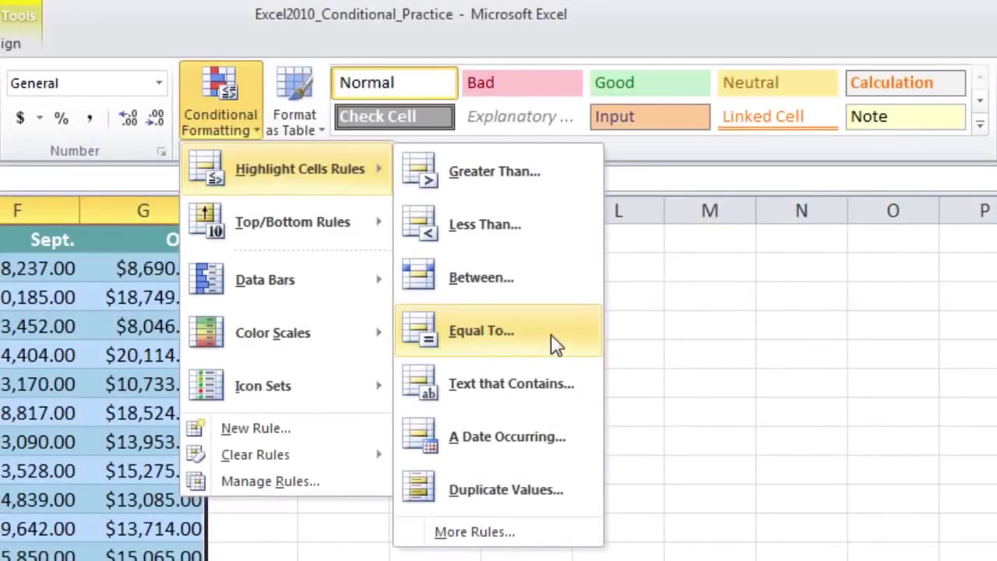
{"action": "left_click", "coordinate": [555, 343]}
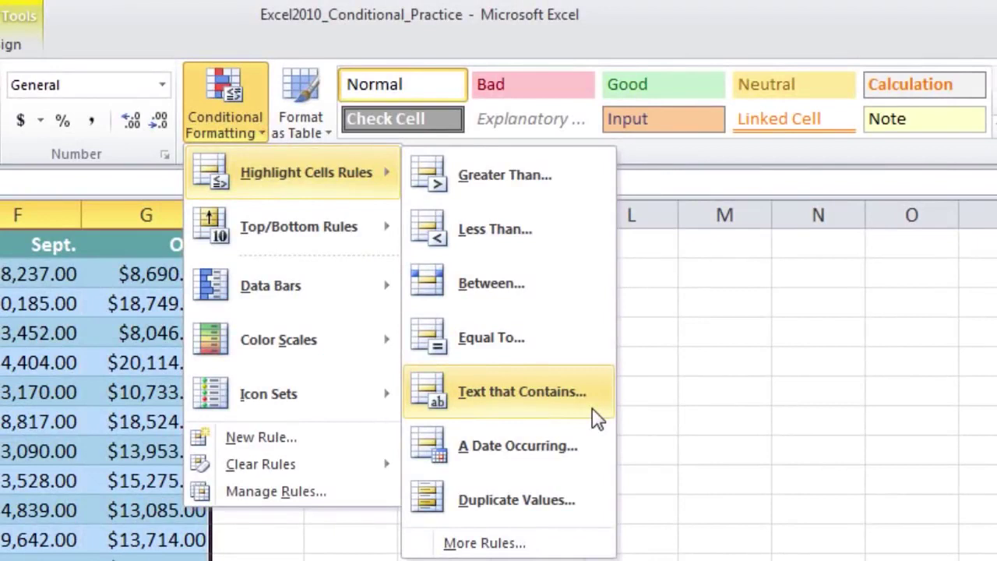
{"action": "left_click", "coordinate": [592, 409]}
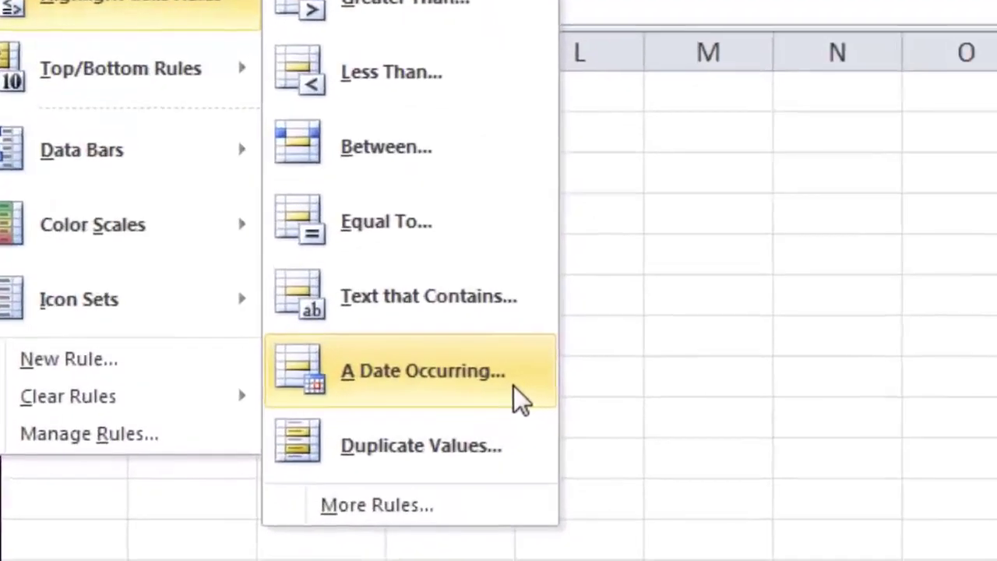
Preview the A Date Occurring period choices and the Duplicate Values duplicate/unique options.
{"action": "left_click", "coordinate": [573, 448]}
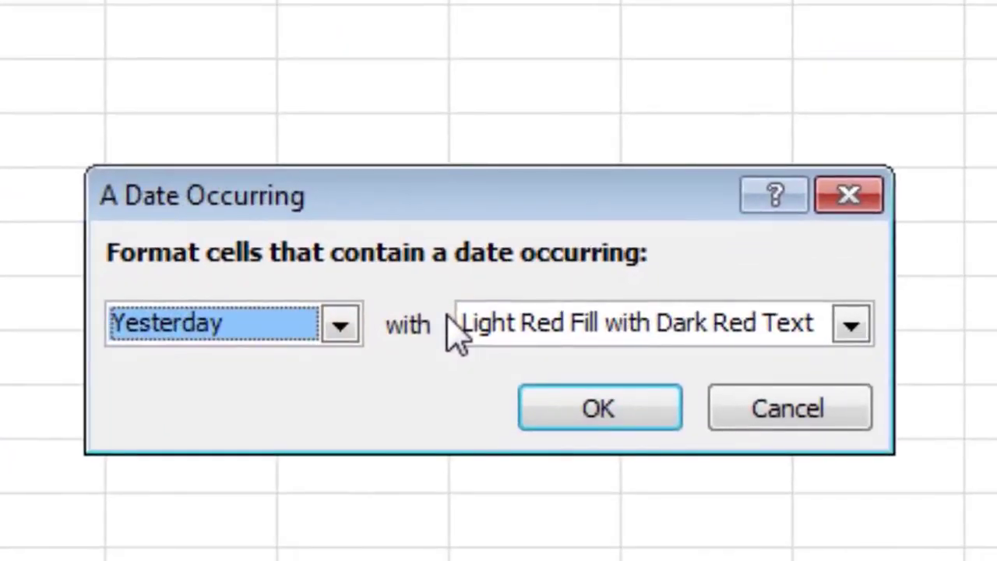
{"action": "left_click", "coordinate": [341, 324]}
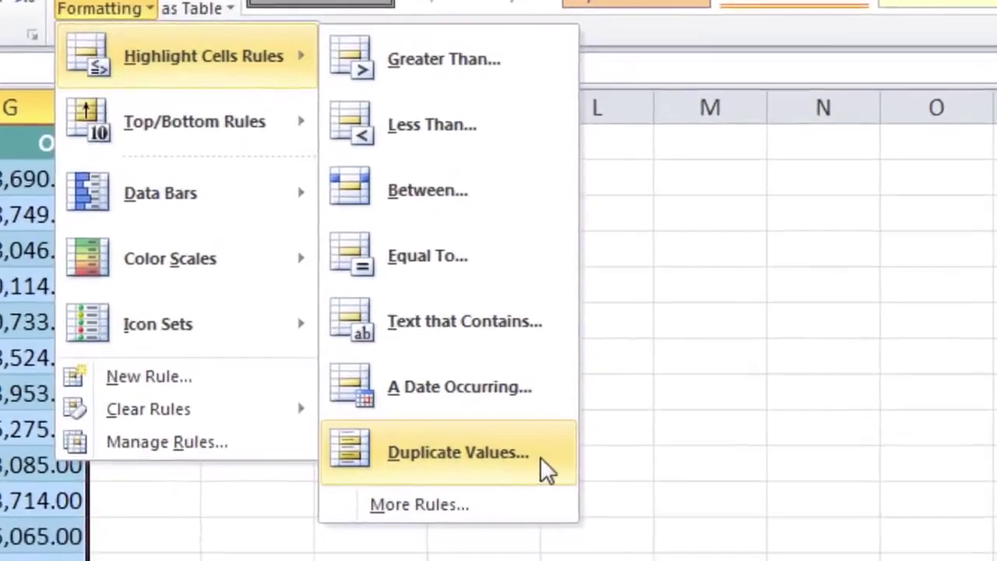
{"action": "left_click", "coordinate": [590, 508]}
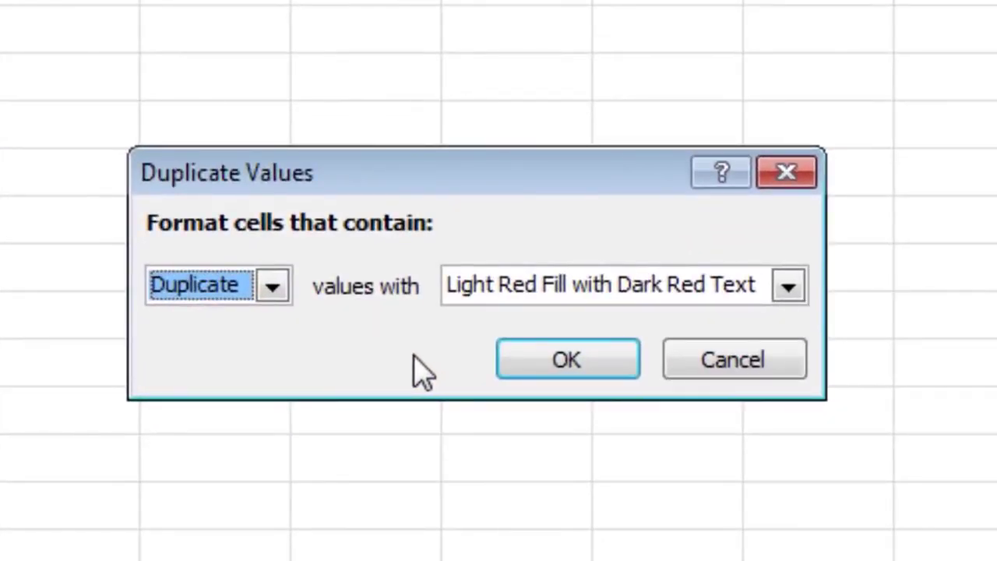
{"action": "left_click", "coordinate": [272, 286]}
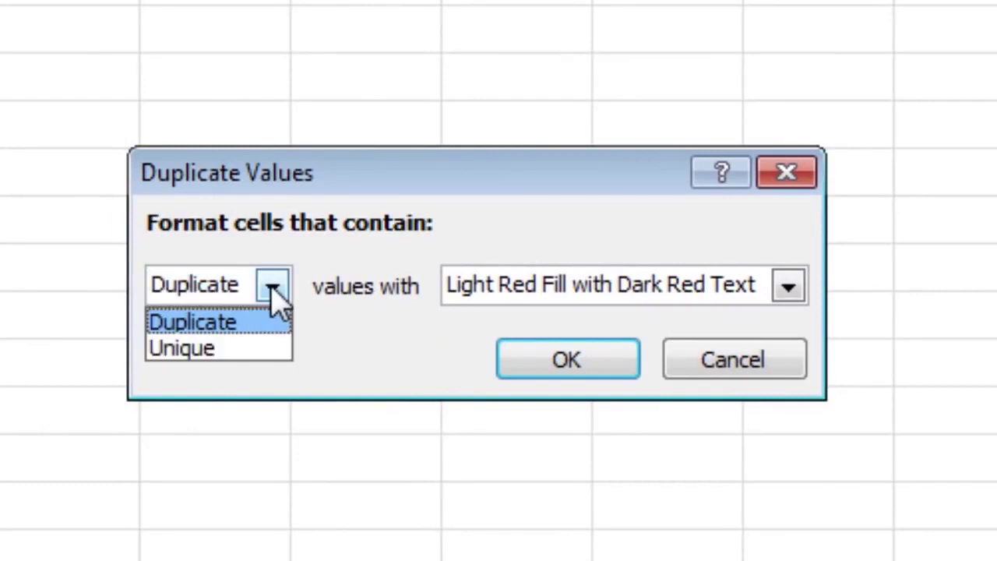
{"action": "left_click", "coordinate": [251, 363]}
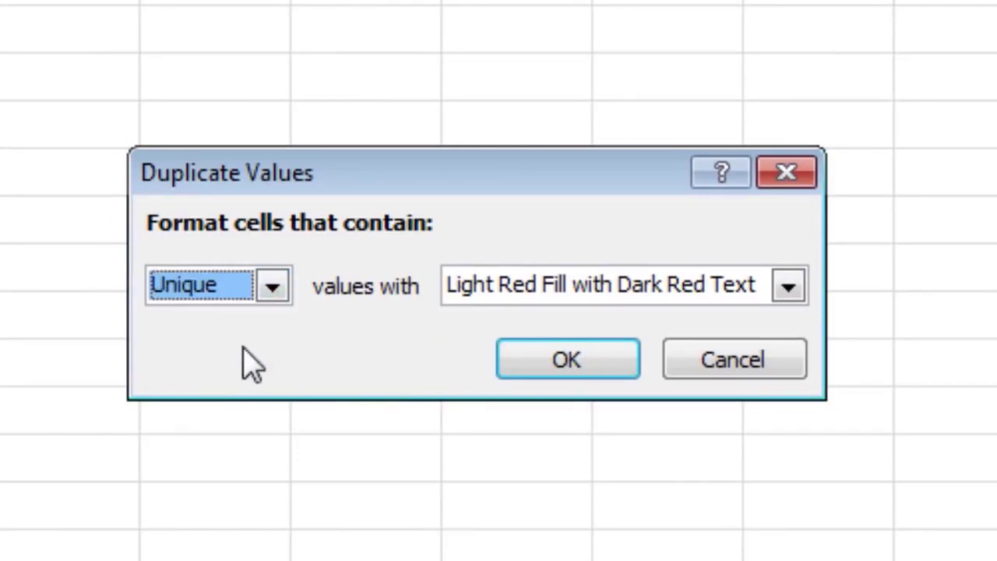
{"action": "left_click", "coordinate": [272, 290]}
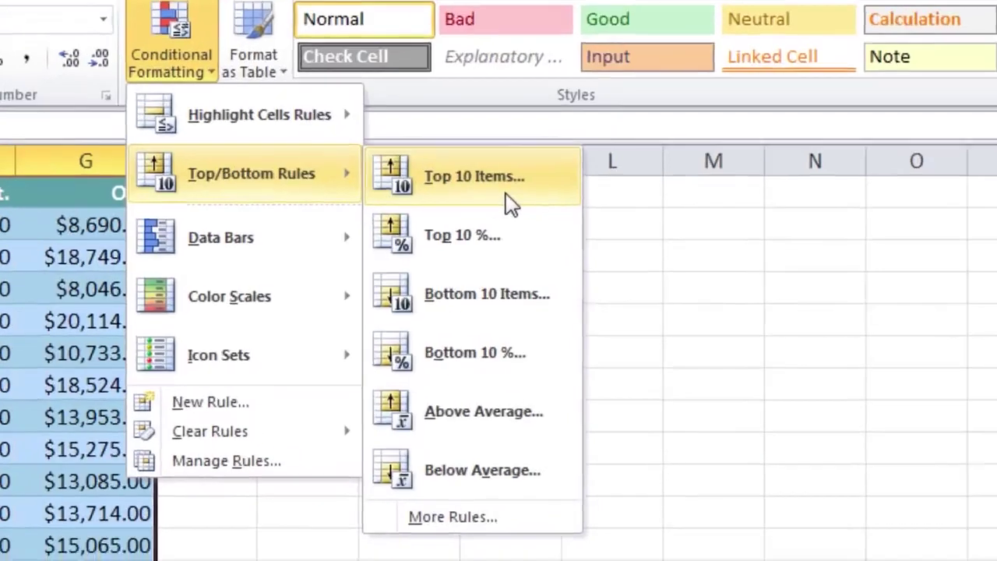
Open the Top 10 Items rule dialog under Top/Bottom Rules.
{"action": "left_click", "coordinate": [525, 247]}
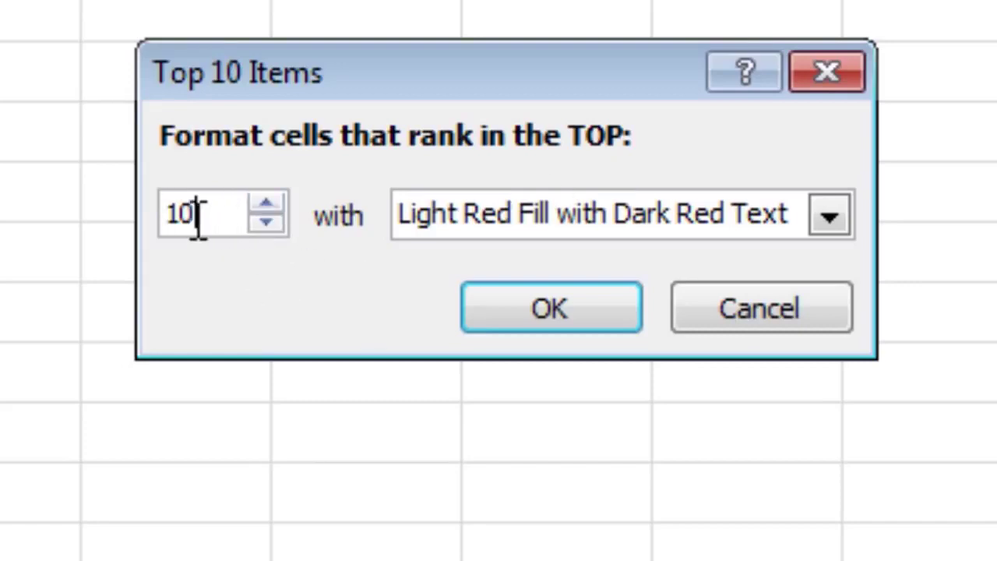
Set the top items count to 12 and try Light Red, Yellow, then Green fill highlighting.
{"action": "left_click_drag", "start_coordinate": [199, 217], "coordinate": [144, 222]}
{"action": "type", "text": "5"}
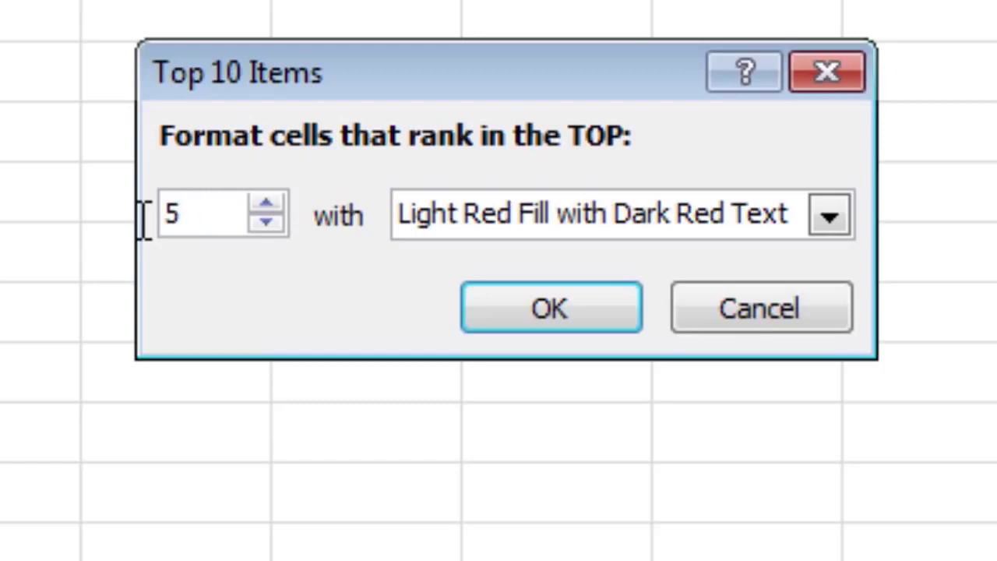
{"action": "key", "text": "BackSpace"}
{"action": "type", "text": "12"}
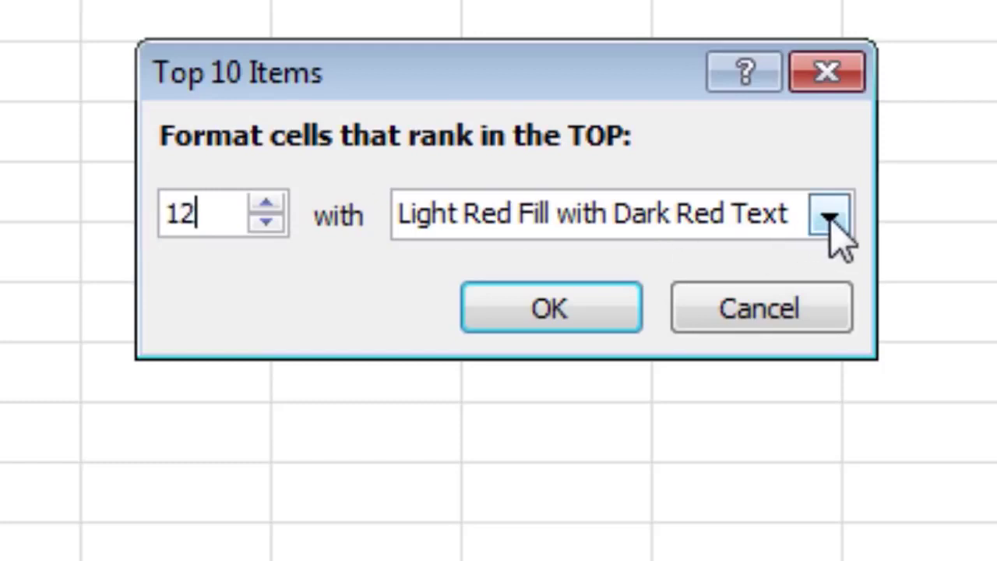
{"action": "left_click", "coordinate": [830, 221]}
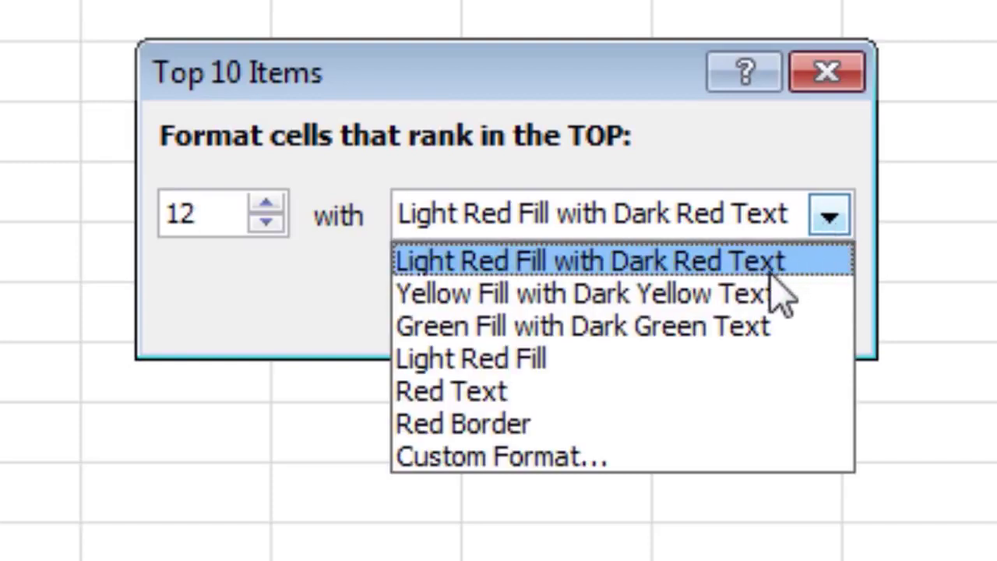
{"action": "left_click", "coordinate": [638, 362]}
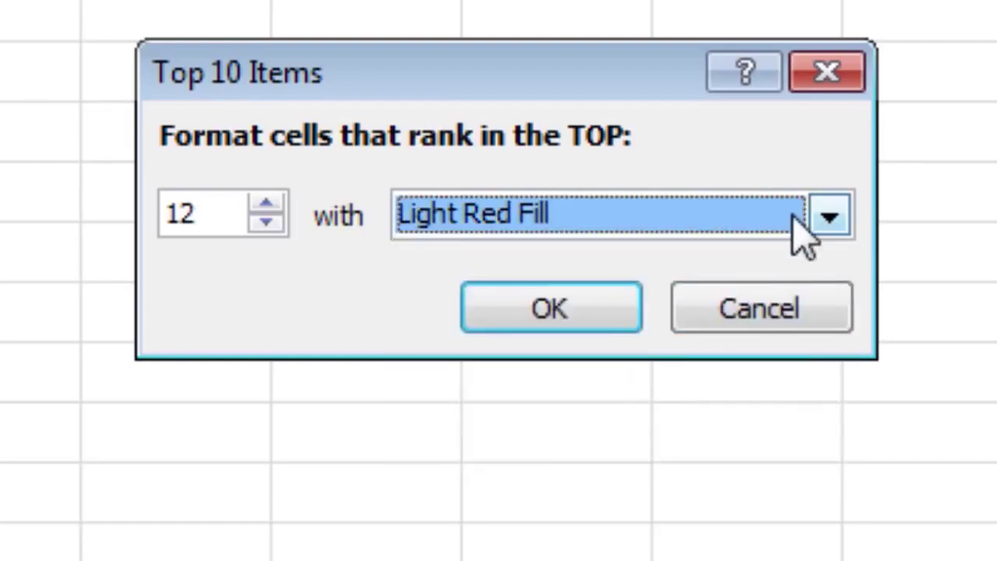
{"action": "left_click", "coordinate": [829, 218]}
{"action": "left_click", "coordinate": [674, 290]}
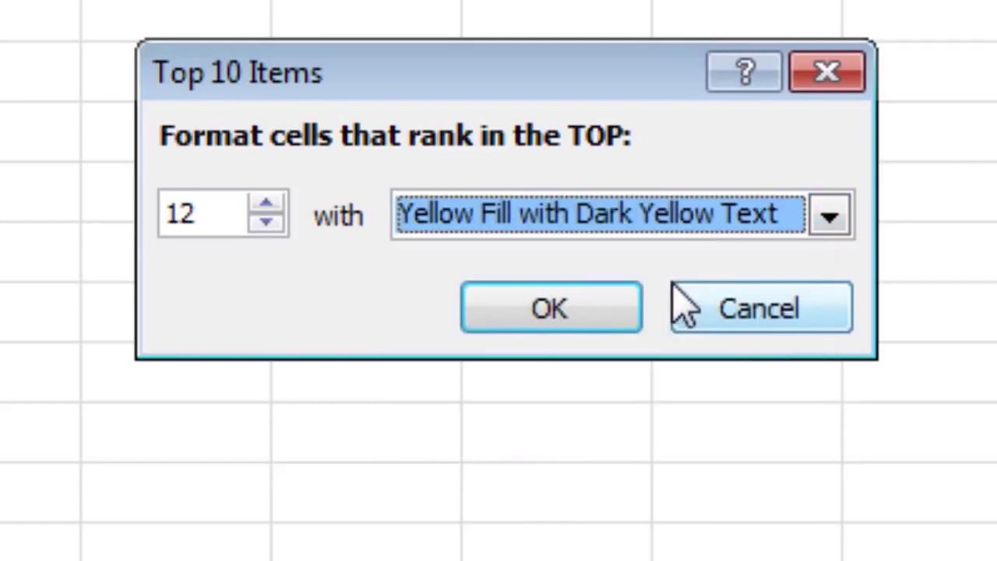
{"action": "left_click", "coordinate": [829, 231]}
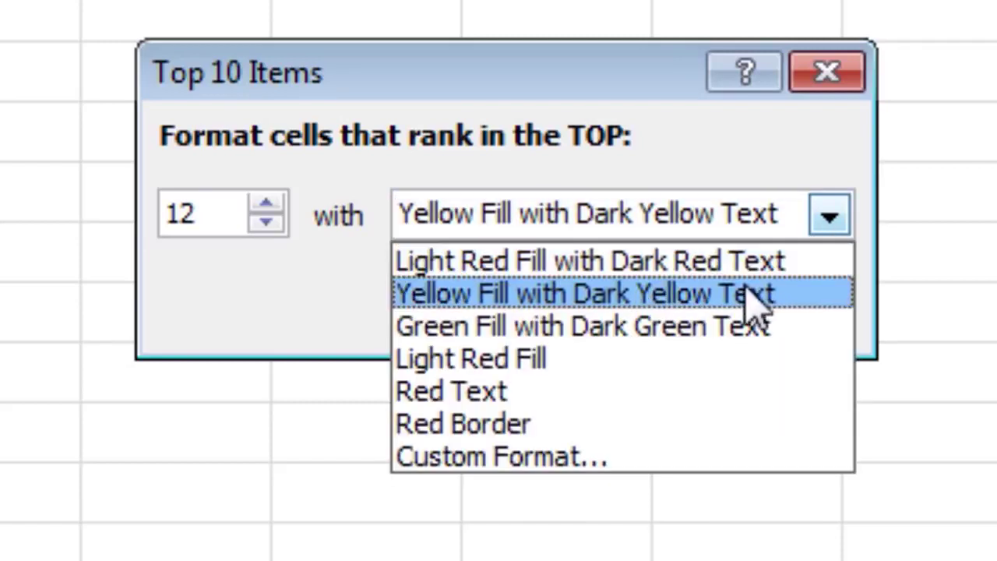
{"action": "left_click", "coordinate": [724, 329]}
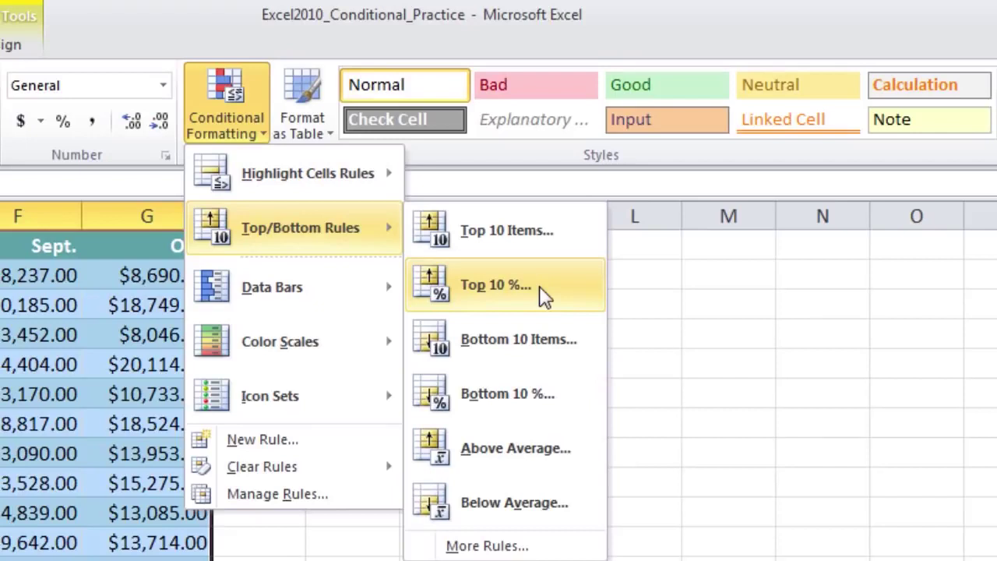
{"action": "left_click", "coordinate": [540, 289]}
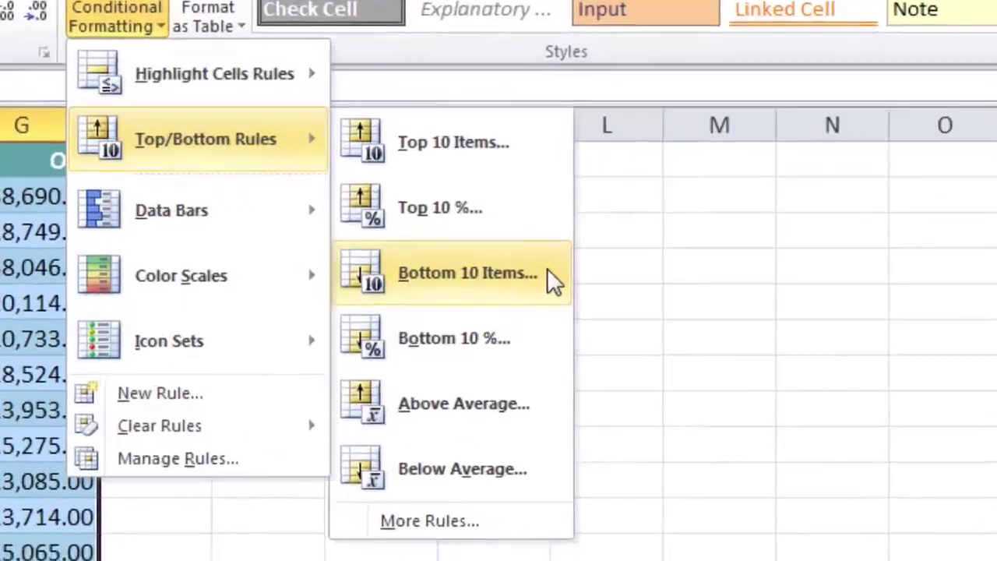
{"action": "left_click", "coordinate": [586, 343]}
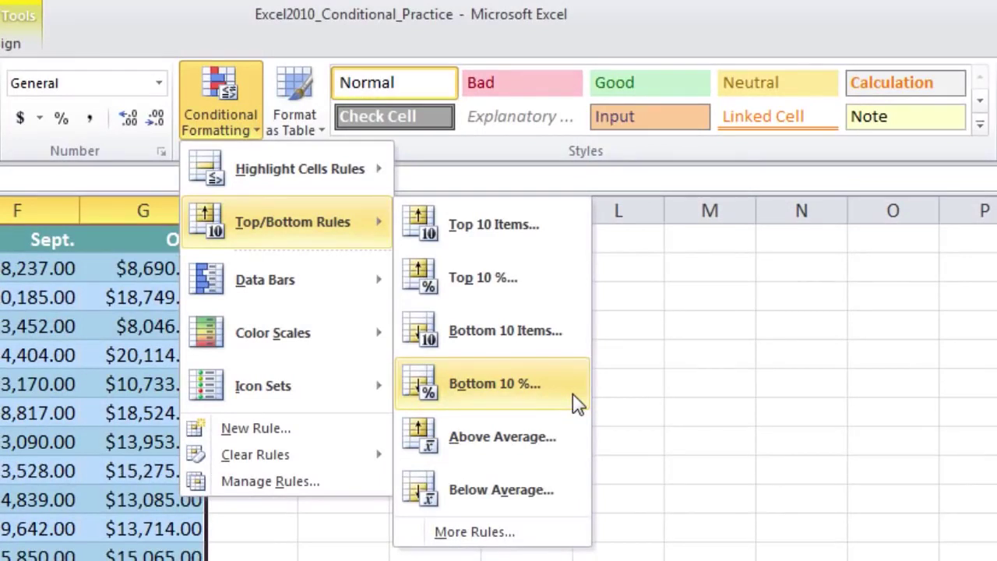
{"action": "left_click", "coordinate": [574, 395]}
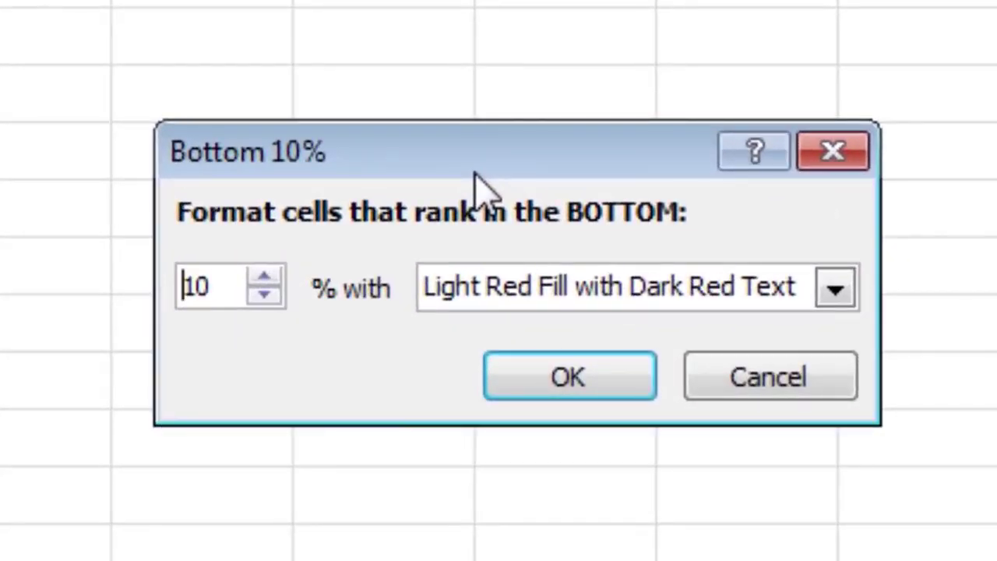
{"action": "left_click", "coordinate": [187, 290]}
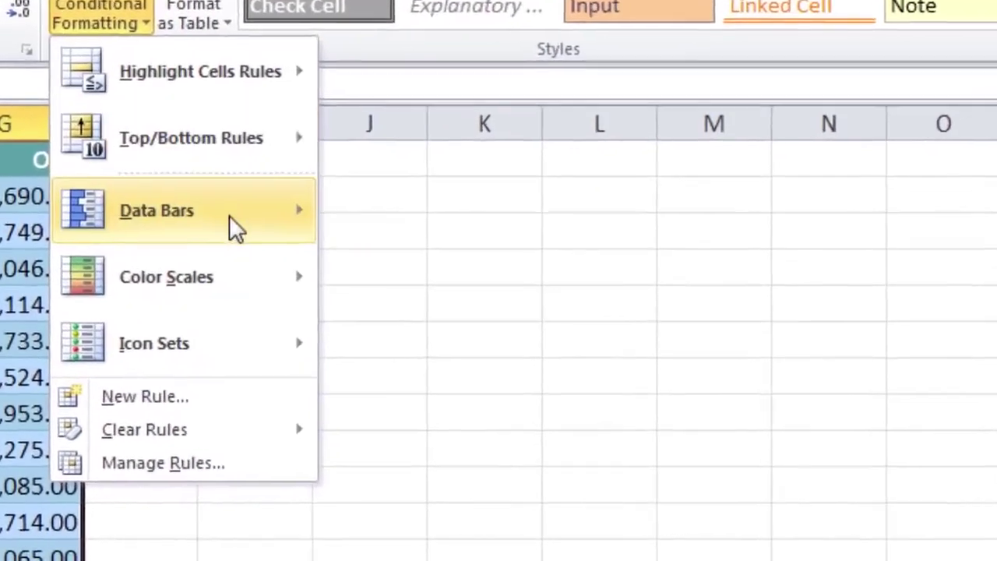
Browse the Data Bars, Color Scales and Icon Sets conditional formatting options.
{"action": "mouse_move", "coordinate": [328, 299]}
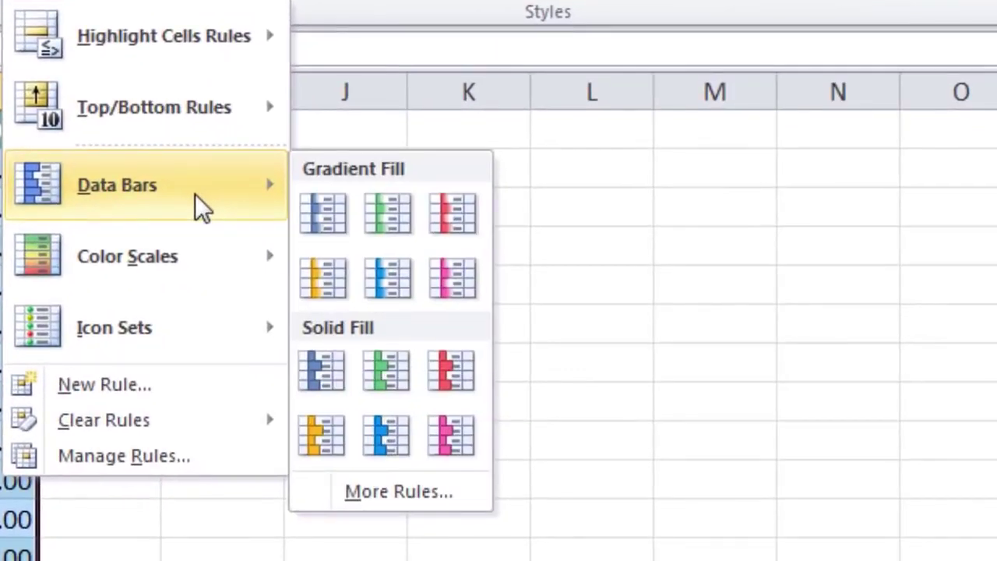
{"action": "mouse_move", "coordinate": [212, 326]}
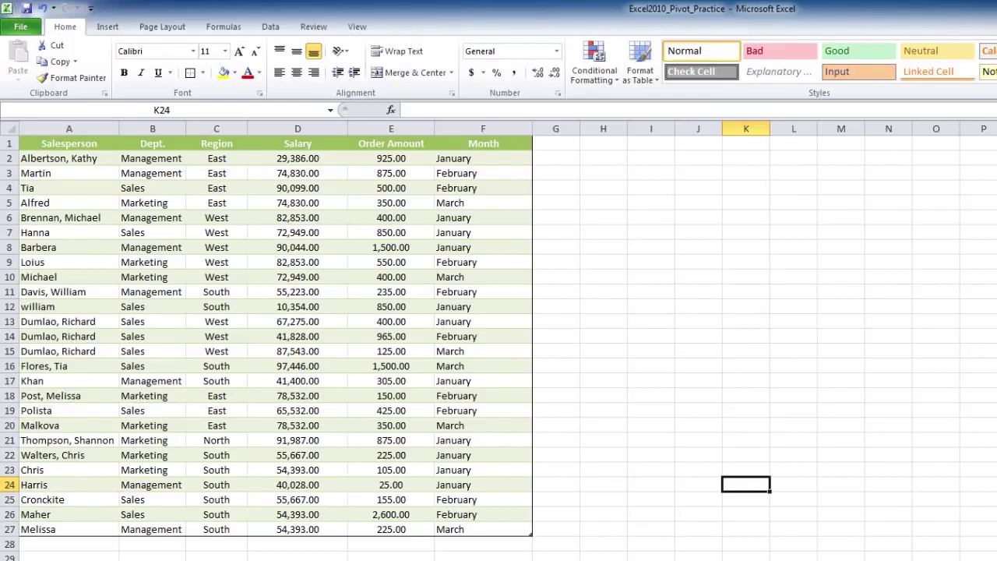
On the Insert tab, select the table A1:F27 and start a PivotTable from it.
{"action": "left_click", "coordinate": [108, 26]}
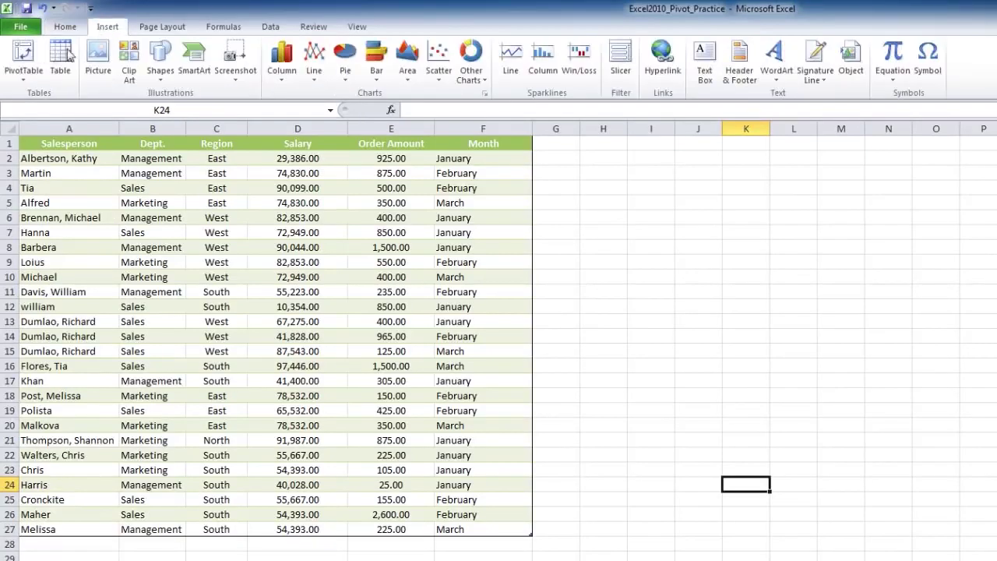
{"action": "left_click", "coordinate": [46, 144]}
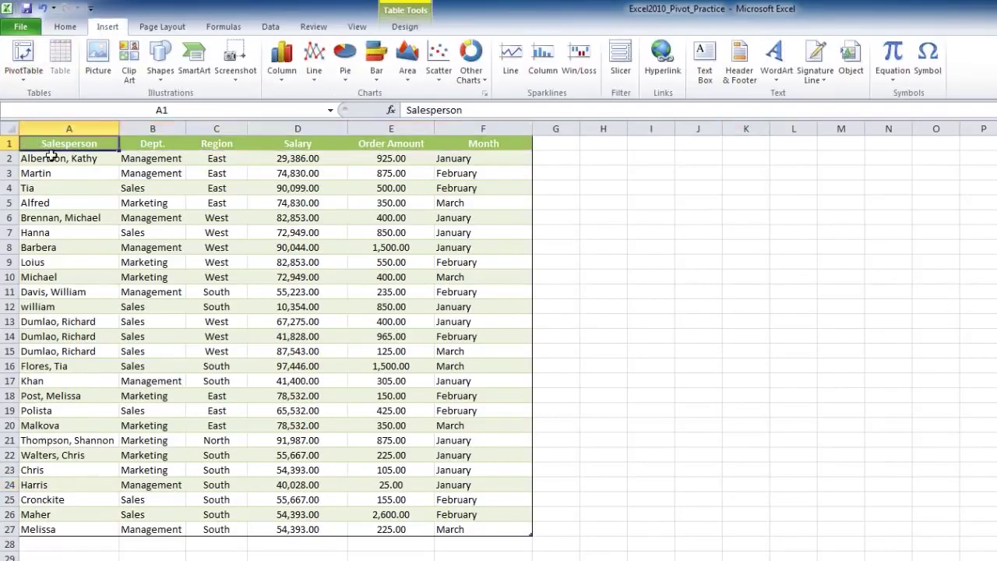
{"action": "left_click_drag", "start_coordinate": [48, 155], "coordinate": [489, 507]}
{"action": "left_click", "coordinate": [31, 50]}
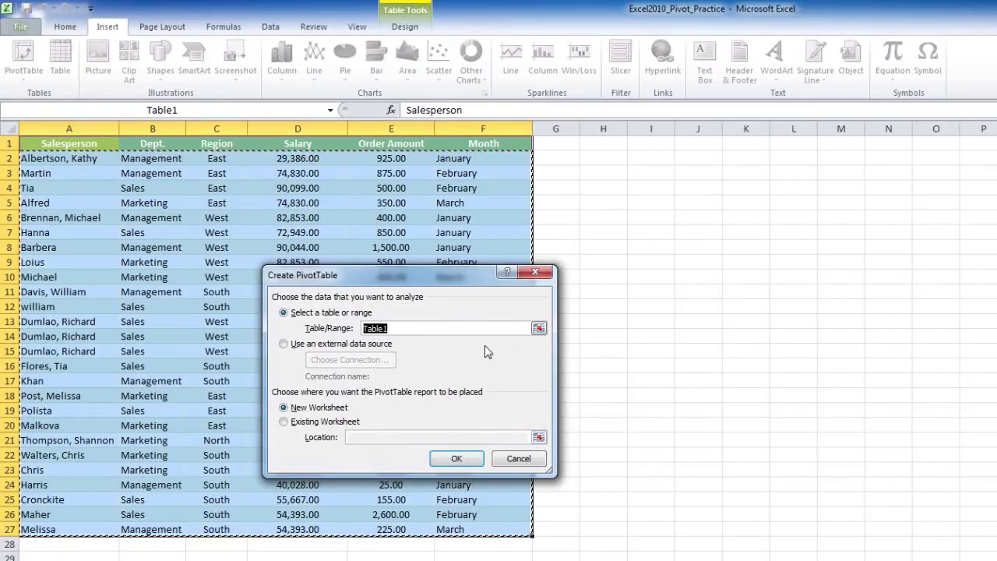
Keep New Worksheet as the PivotTable location and create the empty PivotTable.
{"action": "left_click", "coordinate": [283, 421]}
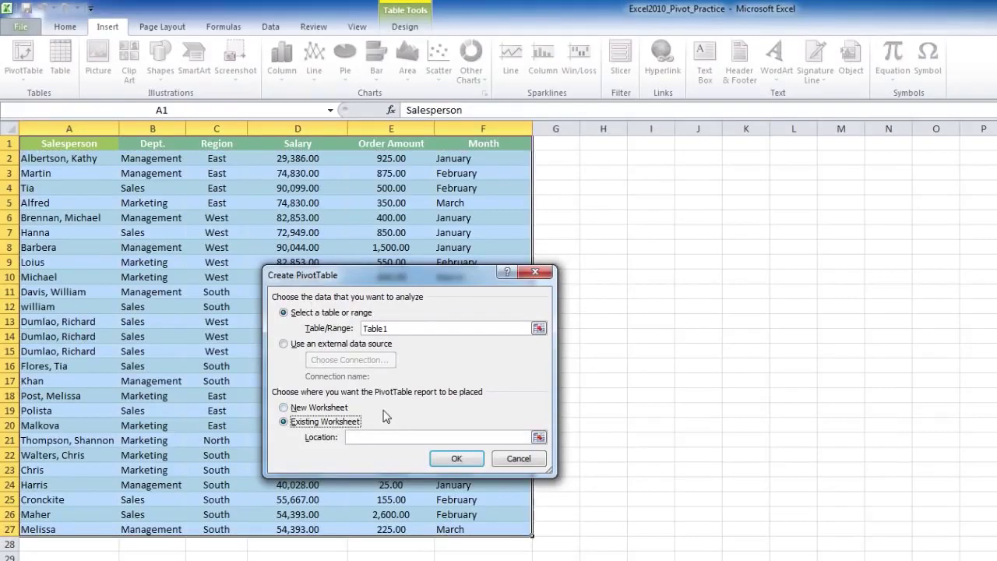
{"action": "left_click", "coordinate": [331, 409]}
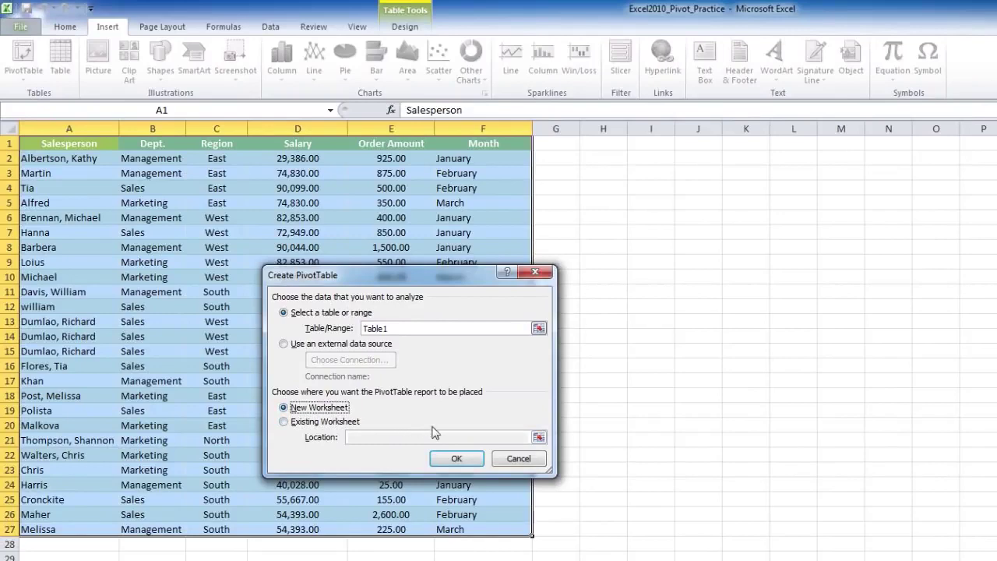
{"action": "left_click", "coordinate": [456, 458]}
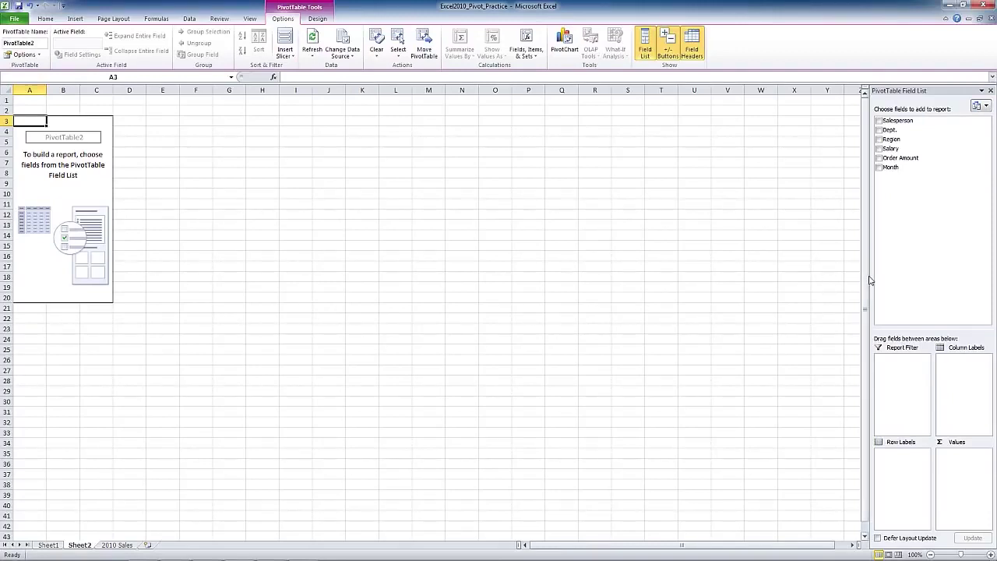
Widen the field list, then add Dept. as row labels and Salary as summed values.
{"action": "left_click_drag", "start_coordinate": [870, 280], "coordinate": [415, 289]}
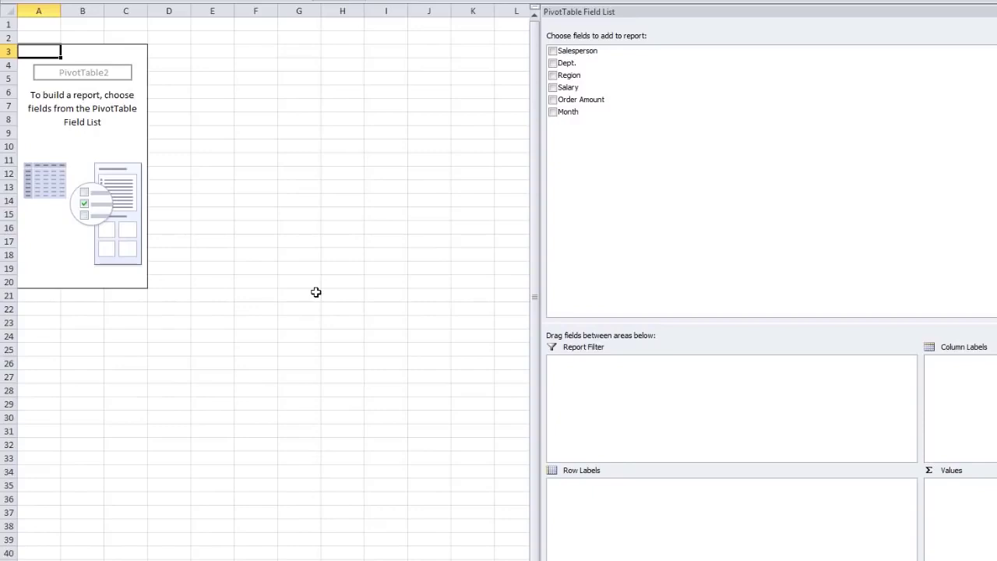
{"action": "left_click", "coordinate": [554, 64]}
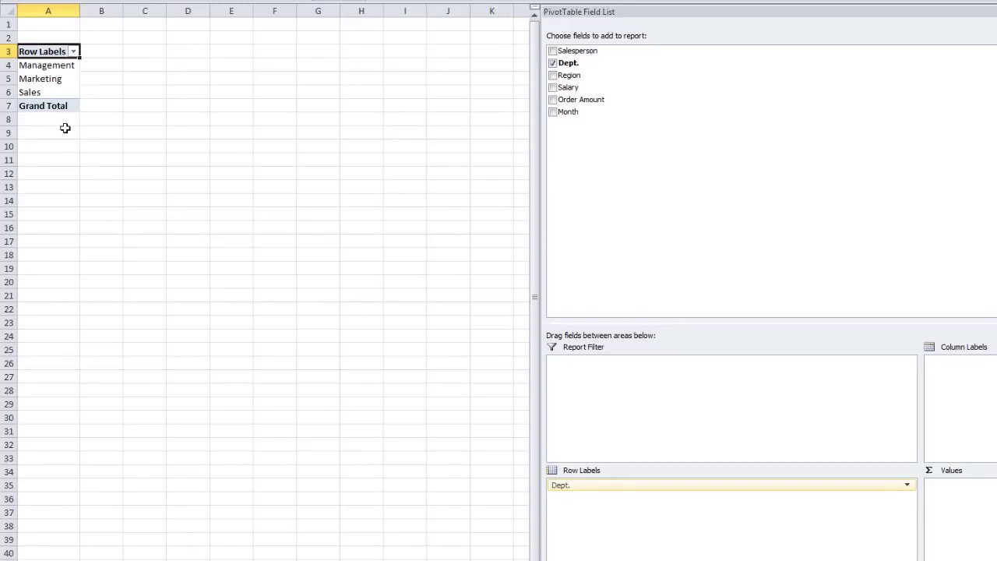
{"action": "left_click", "coordinate": [553, 87]}
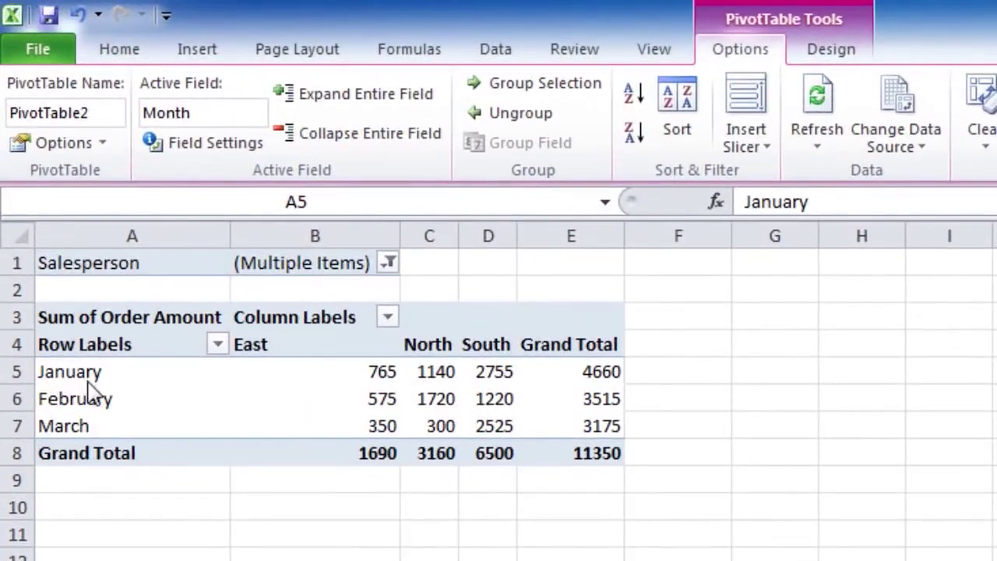
Insert a Clustered Column PivotChart of order amounts and drag it below the PivotTable.
{"action": "left_click", "coordinate": [491, 131]}
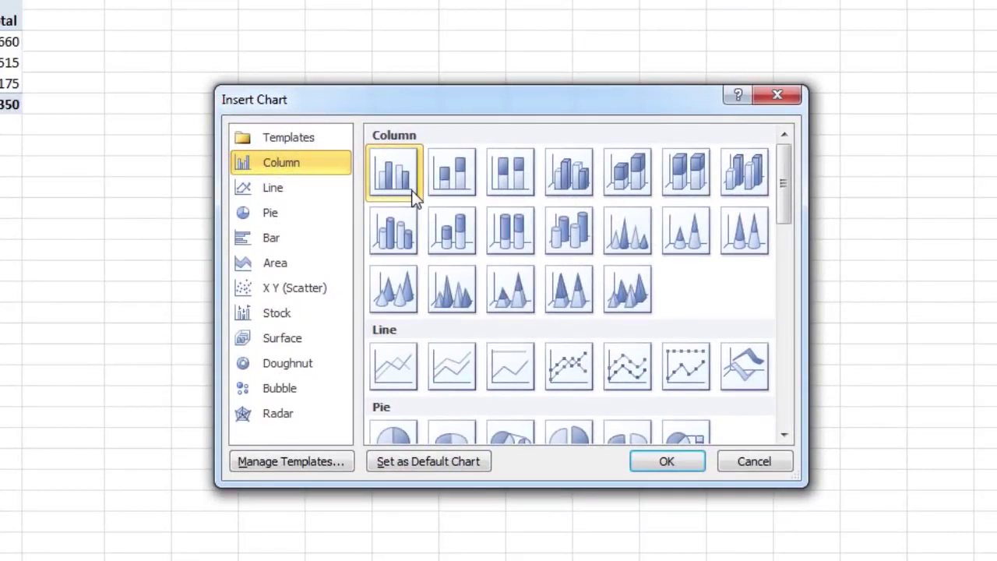
{"action": "left_click", "coordinate": [663, 461]}
{"action": "left_click_drag", "start_coordinate": [454, 288], "coordinate": [0, 197]}
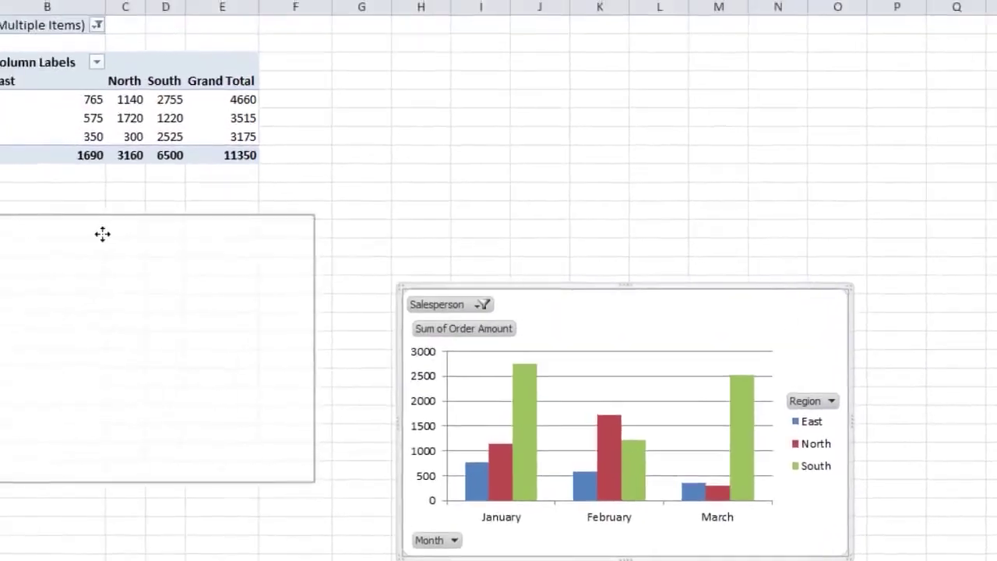